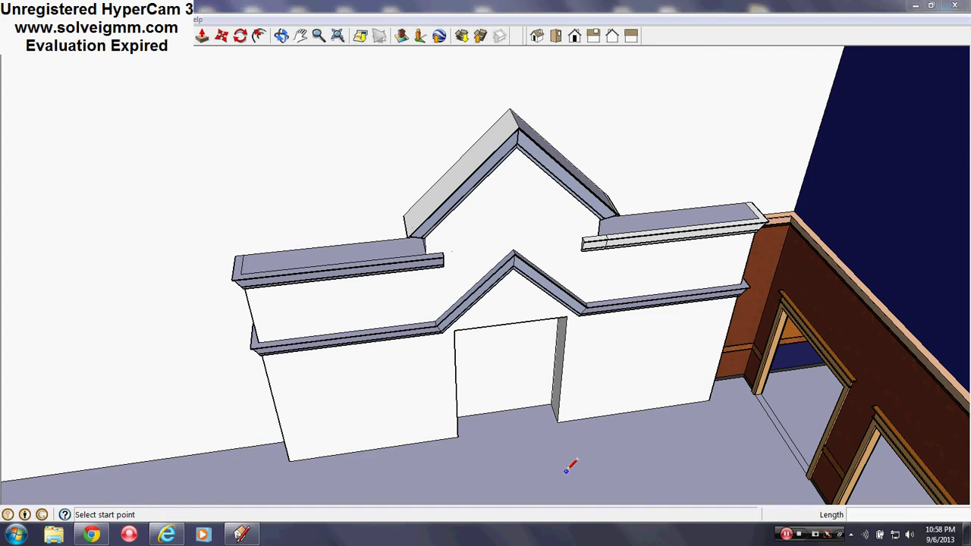
Examine the entrance façade's gable, ledges and cornice mouldings from several angles
{"action": "middle_click_drag", "start_coordinate": [466, 455], "coordinate": [514, 425]}
{"action": "scroll", "coordinate": [672, 406], "scroll_direction": "down", "scroll_amount": 2}
{"action": "scroll", "coordinate": [607, 410], "scroll_direction": "up", "scroll_amount": 3}
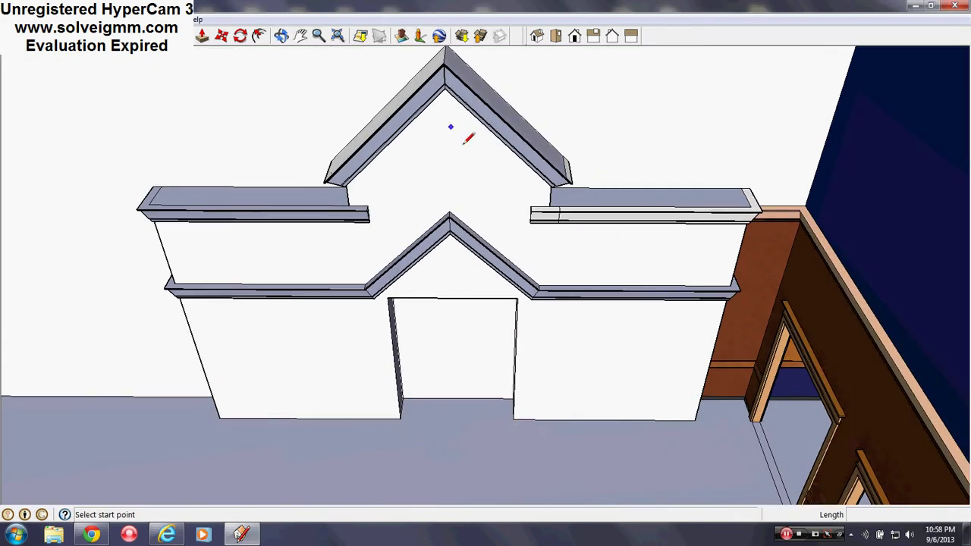
{"action": "middle_click_drag", "start_coordinate": [468, 137], "coordinate": [555, 228]}
{"action": "scroll", "coordinate": [602, 295], "scroll_direction": "up", "scroll_amount": 1}
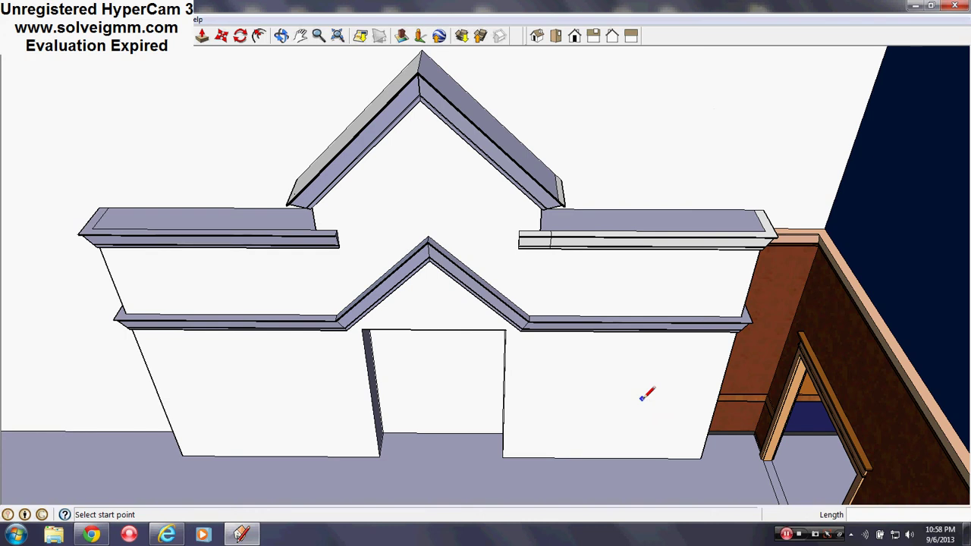
{"action": "middle_click_drag", "start_coordinate": [403, 400], "coordinate": [486, 409]}
{"action": "middle_click_drag", "start_coordinate": [342, 427], "coordinate": [480, 286]}
{"action": "scroll", "coordinate": [541, 321], "scroll_direction": "up", "scroll_amount": 2}
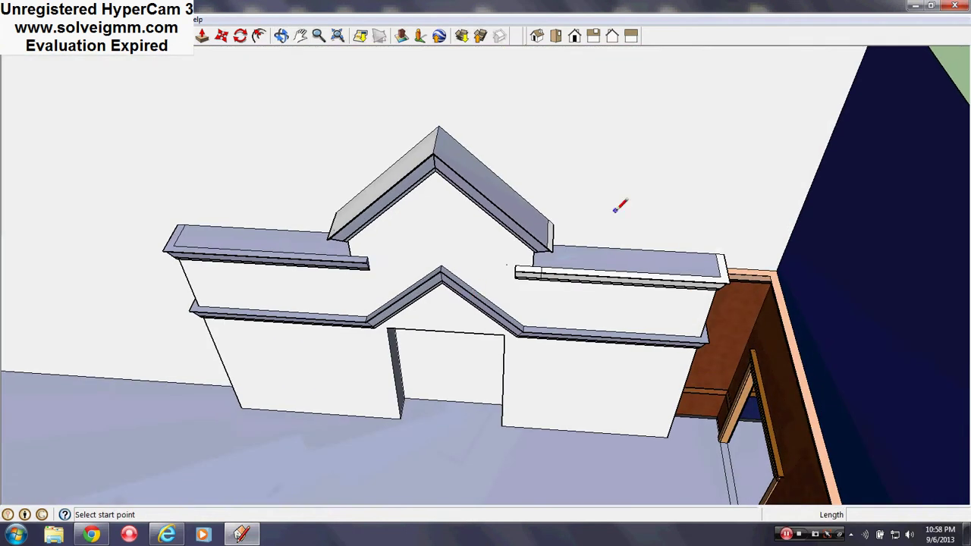
{"action": "scroll", "coordinate": [595, 231], "scroll_direction": "up", "scroll_amount": 2}
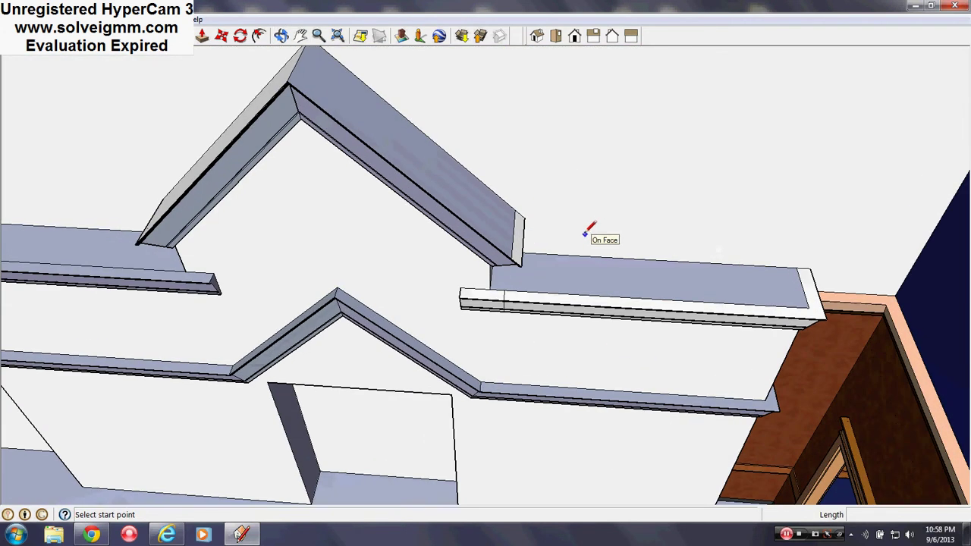
{"action": "scroll", "coordinate": [595, 281], "scroll_direction": "down", "scroll_amount": 3}
{"action": "middle_click_drag", "start_coordinate": [595, 281], "coordinate": [493, 228]}
{"action": "scroll", "coordinate": [572, 373], "scroll_direction": "up", "scroll_amount": 3}
{"action": "middle_click_drag", "start_coordinate": [572, 372], "coordinate": [448, 135]}
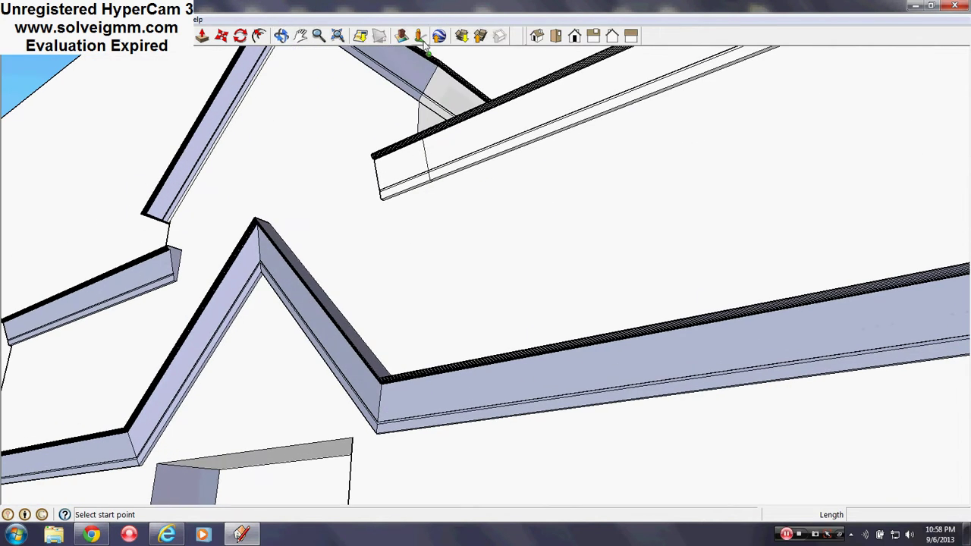
{"action": "middle_click_drag", "start_coordinate": [427, 50], "coordinate": [572, 140]}
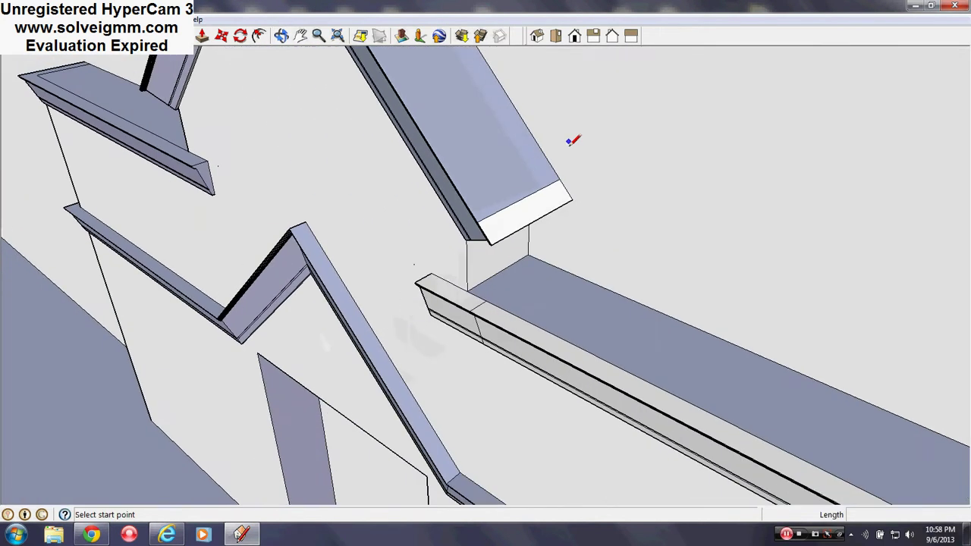
{"action": "middle_click_drag", "start_coordinate": [410, 187], "coordinate": [557, 305]}
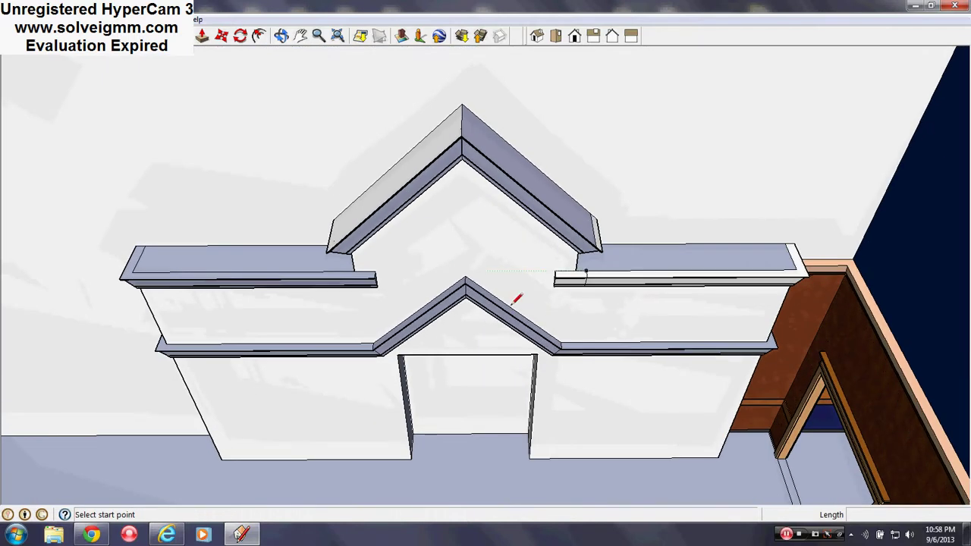
Erase the stray edges that split off the narrow end strip on the upper gable's right slope
{"action": "scroll", "coordinate": [670, 245], "scroll_direction": "up", "scroll_amount": 3}
{"action": "mouse_move", "coordinate": [670, 245]}
{"action": "middle_mouse_down"}
{"action": "mouse_move", "coordinate": [605, 217]}
{"action": "mouse_move", "coordinate": [470, 212]}
{"action": "mouse_move", "coordinate": [486, 217]}
{"action": "mouse_move", "coordinate": [438, 173]}
{"action": "middle_mouse_up"}
{"action": "right_click", "coordinate": [513, 205]}
{"action": "left_click", "coordinate": [540, 231]}
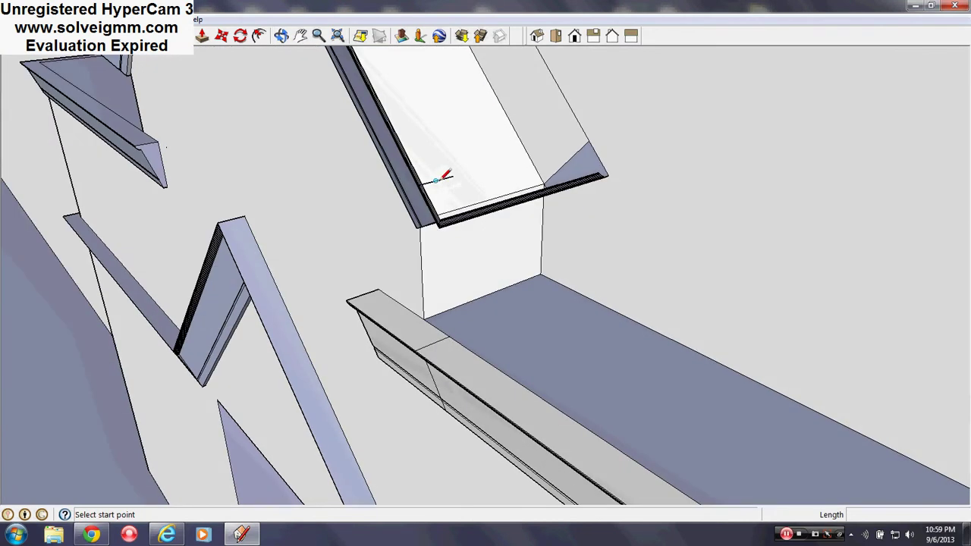
{"action": "left_click", "coordinate": [468, 204]}
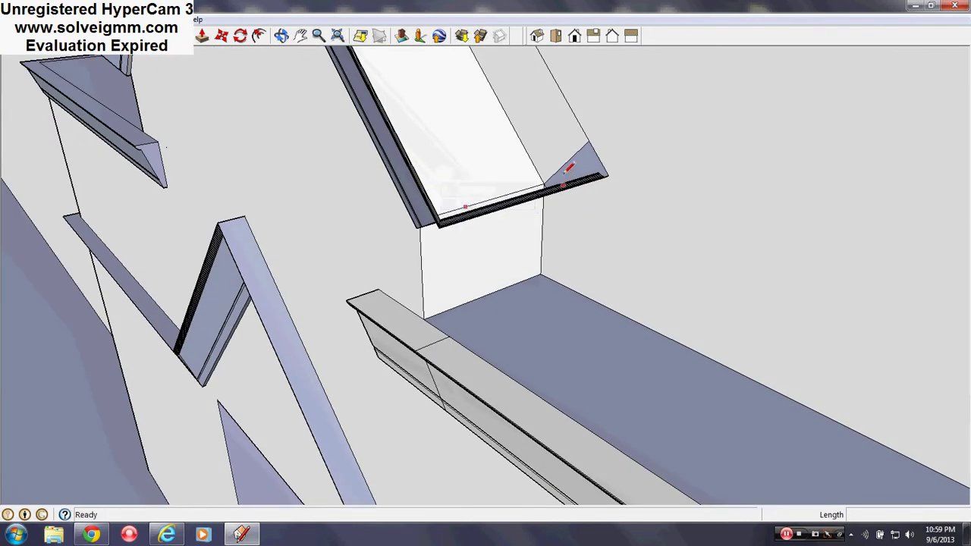
{"action": "mouse_move", "coordinate": [565, 171]}
{"action": "middle_mouse_down"}
{"action": "mouse_move", "coordinate": [611, 205]}
{"action": "mouse_move", "coordinate": [630, 206]}
{"action": "mouse_move", "coordinate": [596, 194]}
{"action": "middle_mouse_up"}
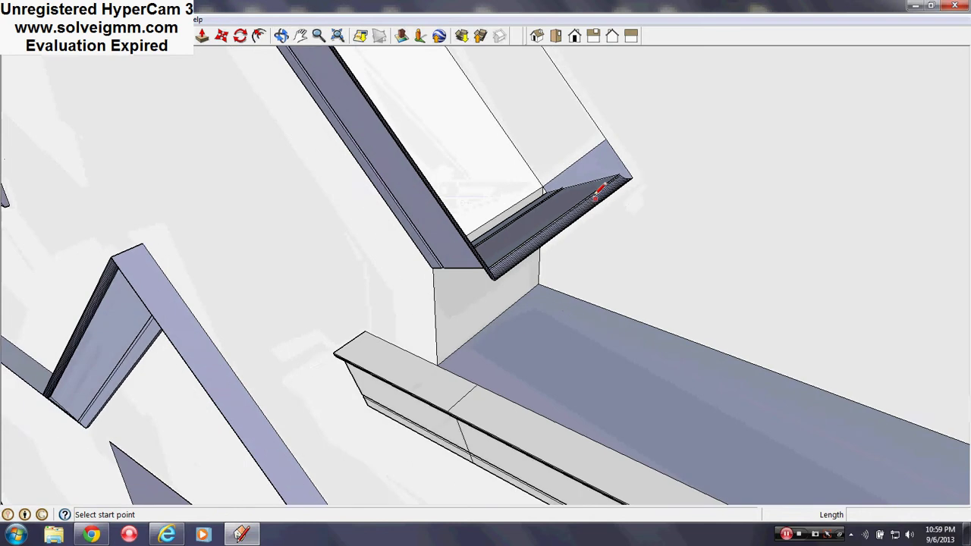
Erase the leftover edge at the rear lower corner of the upper gable's right slope
{"action": "scroll", "coordinate": [599, 190], "scroll_direction": "down", "scroll_amount": 10}
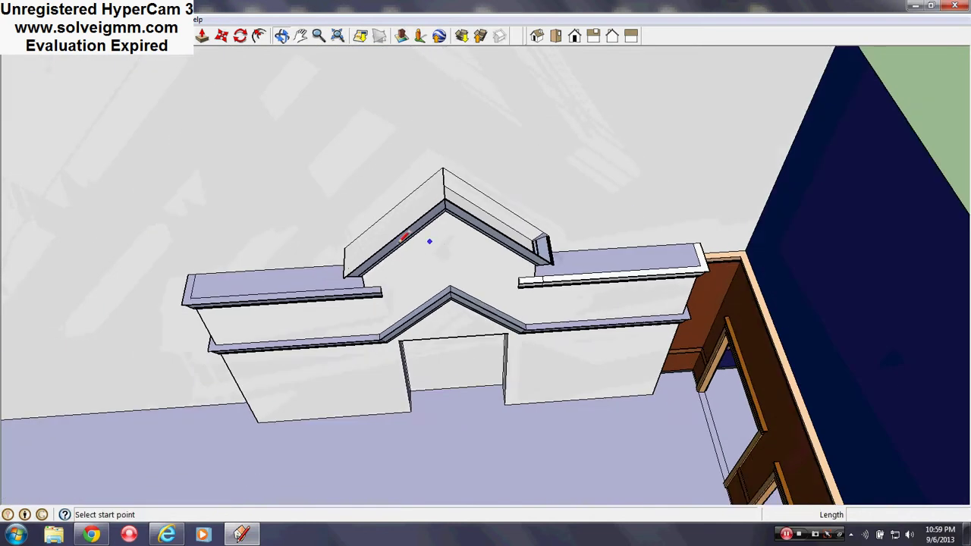
{"action": "middle_click_drag", "start_coordinate": [403, 240], "coordinate": [470, 303]}
{"action": "scroll", "coordinate": [568, 200], "scroll_direction": "up", "scroll_amount": 6}
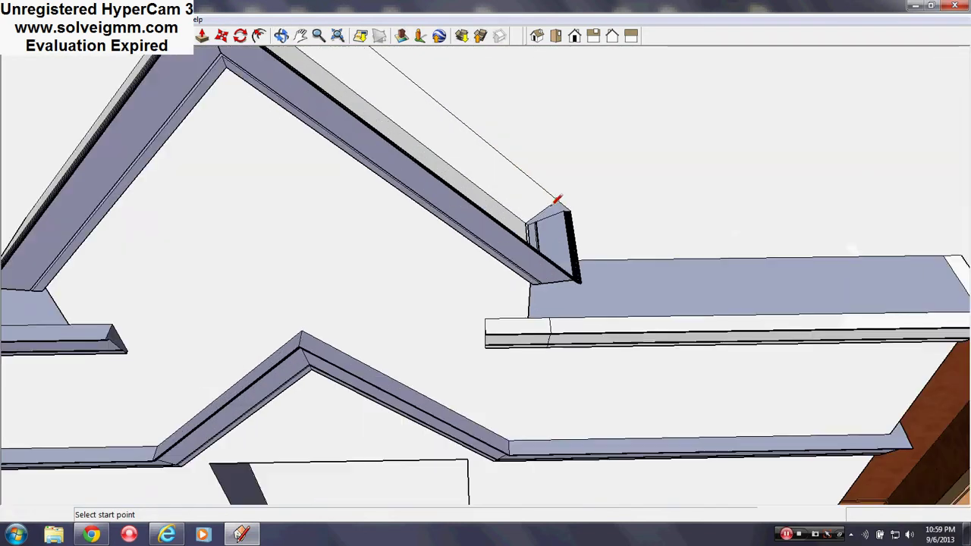
{"action": "scroll", "coordinate": [556, 200], "scroll_direction": "up", "scroll_amount": 1}
{"action": "right_click", "coordinate": [561, 206]}
{"action": "left_click", "coordinate": [575, 227]}
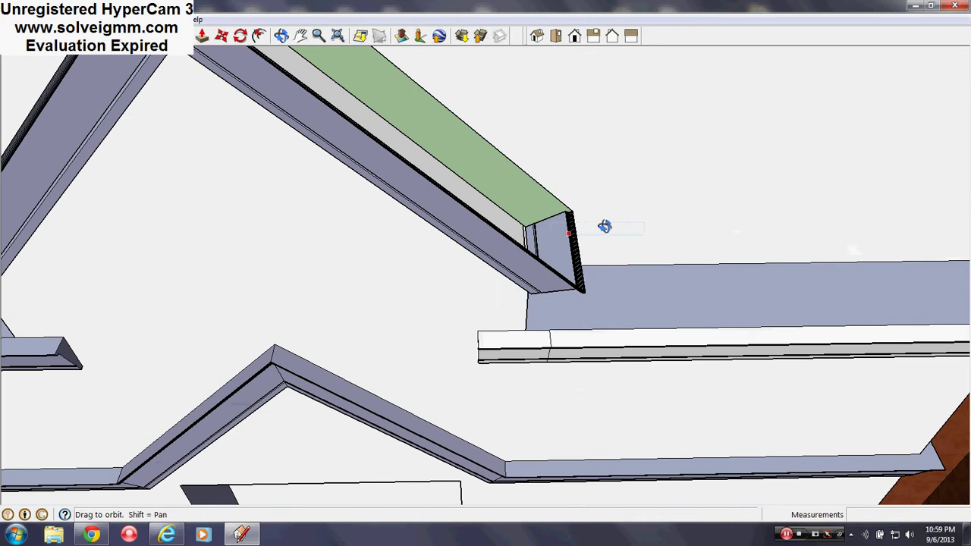
Rebuild the top face of the upper gable's right slope with a line about 1' 10 7/16" across it, and erase that helper line
{"action": "middle_click_drag", "start_coordinate": [605, 226], "coordinate": [397, 282]}
{"action": "mouse_move", "coordinate": [538, 386]}
{"action": "middle_mouse_down"}
{"action": "mouse_move", "coordinate": [114, 372]}
{"action": "mouse_move", "coordinate": [730, 410]}
{"action": "middle_mouse_up"}
{"action": "scroll", "coordinate": [575, 337], "scroll_direction": "down", "scroll_amount": 3}
{"action": "middle_click_drag", "start_coordinate": [574, 336], "coordinate": [640, 280]}
{"action": "scroll", "coordinate": [687, 366], "scroll_direction": "down", "scroll_amount": 2}
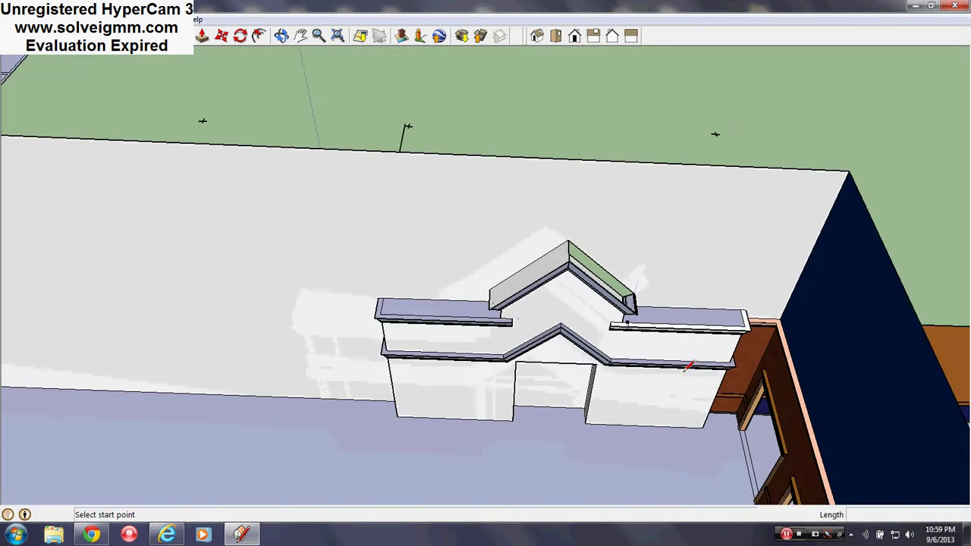
{"action": "scroll", "coordinate": [689, 367], "scroll_direction": "up", "scroll_amount": 3}
{"action": "scroll", "coordinate": [657, 311], "scroll_direction": "up", "scroll_amount": 2}
{"action": "scroll", "coordinate": [547, 215], "scroll_direction": "down", "scroll_amount": 2}
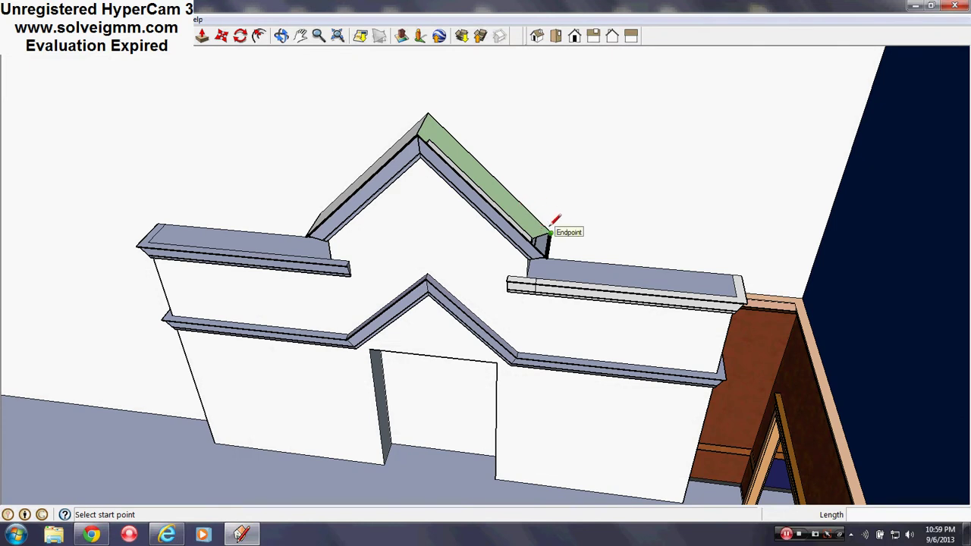
{"action": "scroll", "coordinate": [552, 230], "scroll_direction": "up", "scroll_amount": 5}
{"action": "mouse_move", "coordinate": [559, 281]}
{"action": "middle_mouse_down"}
{"action": "mouse_move", "coordinate": [472, 170]}
{"action": "mouse_move", "coordinate": [498, 245]}
{"action": "mouse_move", "coordinate": [392, 255]}
{"action": "mouse_move", "coordinate": [364, 167]}
{"action": "middle_mouse_up"}
{"action": "scroll", "coordinate": [499, 245], "scroll_direction": "up", "scroll_amount": 3}
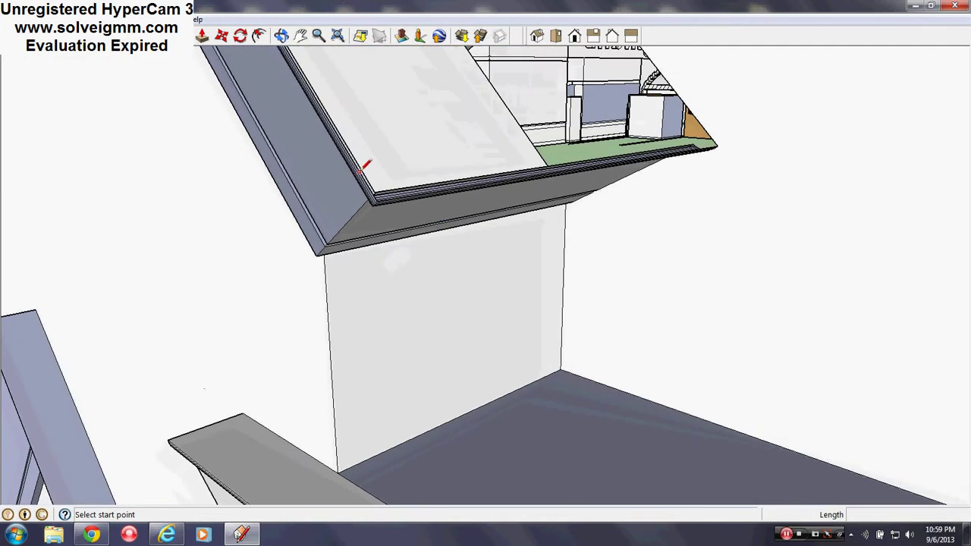
{"action": "left_click", "coordinate": [359, 172]}
{"action": "left_click", "coordinate": [698, 132]}
{"action": "right_click", "coordinate": [697, 133]}
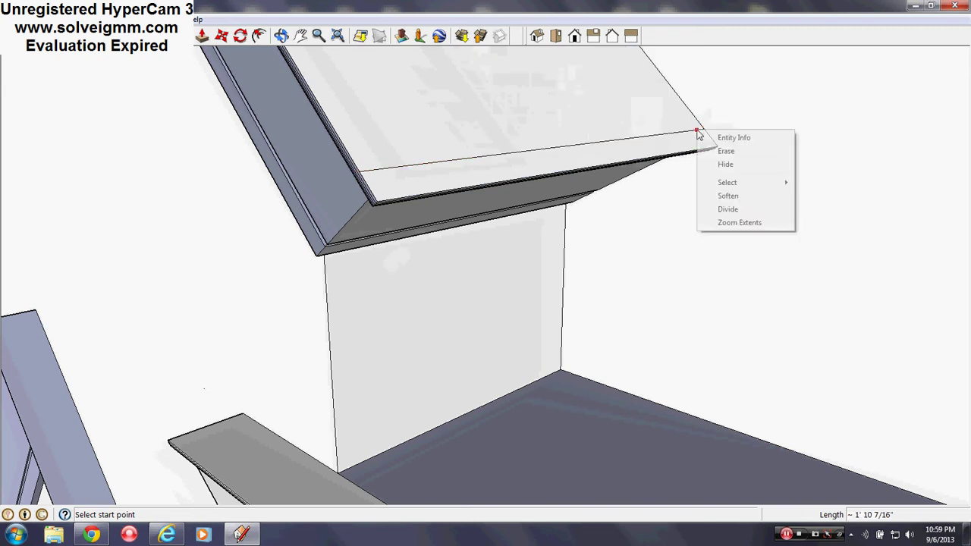
{"action": "left_click", "coordinate": [734, 152]}
Erase the edges on the wall's back on both sides of the doorway to remove the faces covering the façade's hollow
{"action": "mouse_move", "coordinate": [598, 162]}
{"action": "middle_mouse_down"}
{"action": "mouse_move", "coordinate": [672, 243]}
{"action": "mouse_move", "coordinate": [670, 281]}
{"action": "mouse_move", "coordinate": [607, 217]}
{"action": "mouse_move", "coordinate": [537, 316]}
{"action": "mouse_move", "coordinate": [570, 243]}
{"action": "mouse_move", "coordinate": [553, 271]}
{"action": "mouse_move", "coordinate": [503, 303]}
{"action": "mouse_move", "coordinate": [414, 306]}
{"action": "middle_mouse_up"}
{"action": "scroll", "coordinate": [669, 281], "scroll_direction": "down", "scroll_amount": 5}
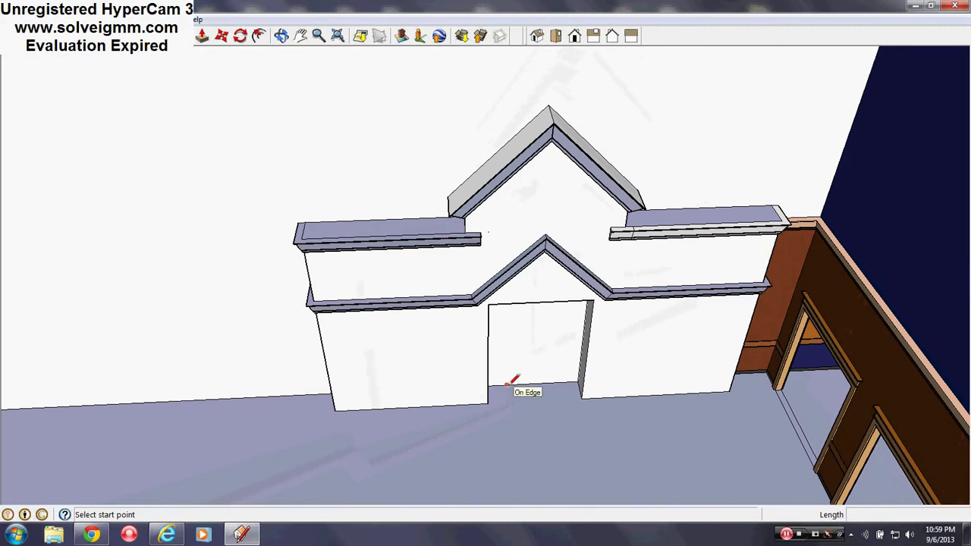
{"action": "scroll", "coordinate": [239, 395], "scroll_direction": "up", "scroll_amount": 5}
{"action": "middle_click_drag", "start_coordinate": [394, 412], "coordinate": [952, 442]}
{"action": "scroll", "coordinate": [658, 343], "scroll_direction": "down", "scroll_amount": 3}
{"action": "scroll", "coordinate": [658, 342], "scroll_direction": "down", "scroll_amount": 1}
{"action": "middle_click_drag", "start_coordinate": [437, 236], "coordinate": [582, 278]}
{"action": "scroll", "coordinate": [587, 280], "scroll_direction": "down", "scroll_amount": 1}
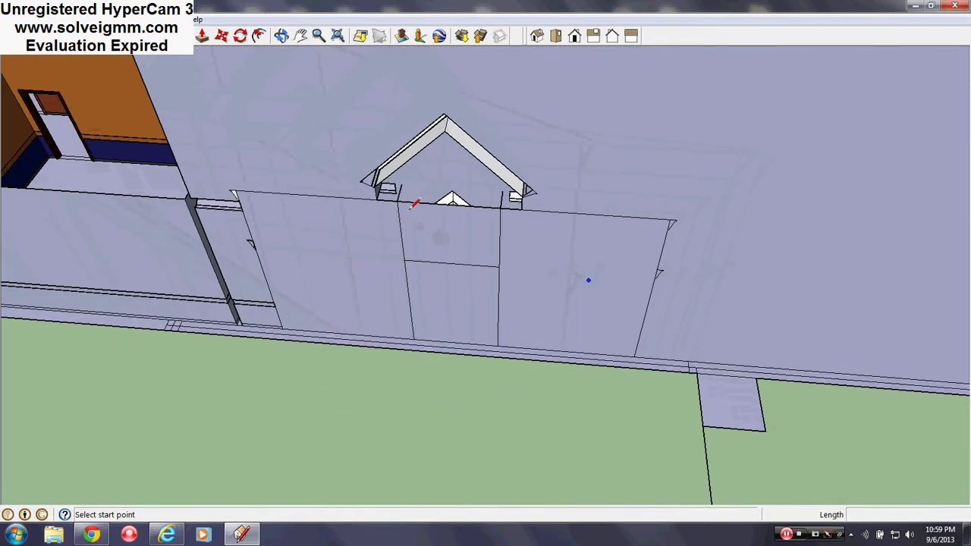
{"action": "scroll", "coordinate": [414, 204], "scroll_direction": "up", "scroll_amount": 2}
{"action": "mouse_move", "coordinate": [415, 203]}
{"action": "middle_mouse_down"}
{"action": "mouse_move", "coordinate": [581, 147]}
{"action": "mouse_move", "coordinate": [371, 219]}
{"action": "mouse_move", "coordinate": [503, 252]}
{"action": "middle_mouse_up"}
{"action": "scroll", "coordinate": [504, 252], "scroll_direction": "up", "scroll_amount": 2}
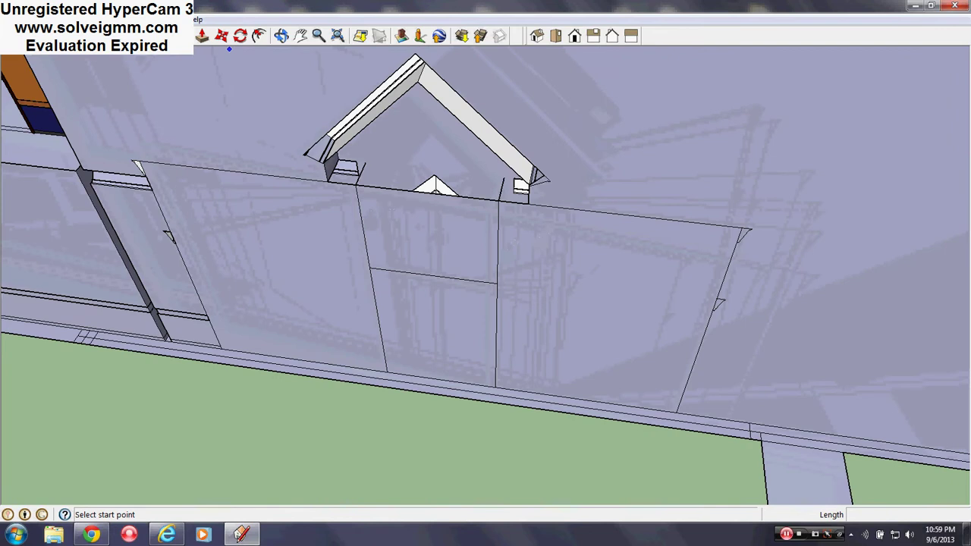
{"action": "key", "text": "e"}
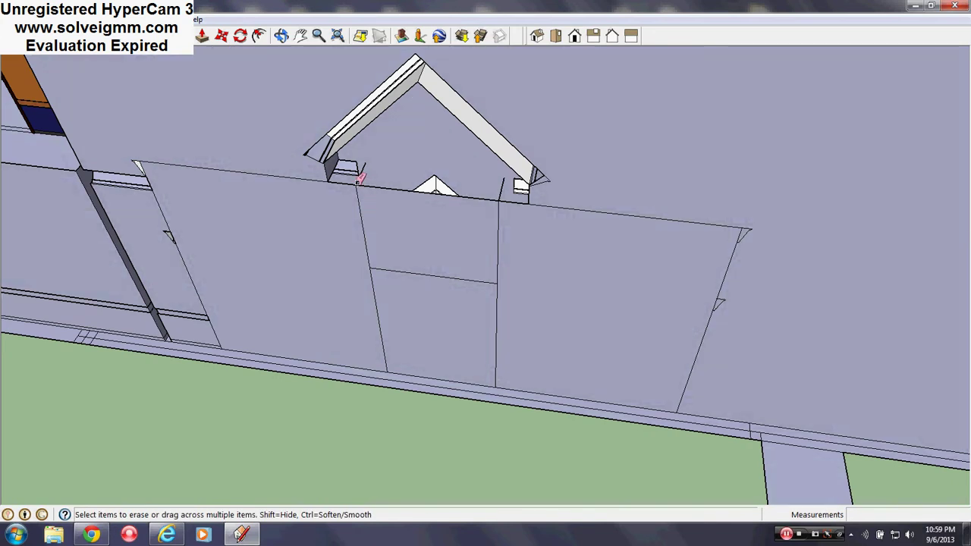
{"action": "left_click_drag", "start_coordinate": [360, 179], "coordinate": [367, 266]}
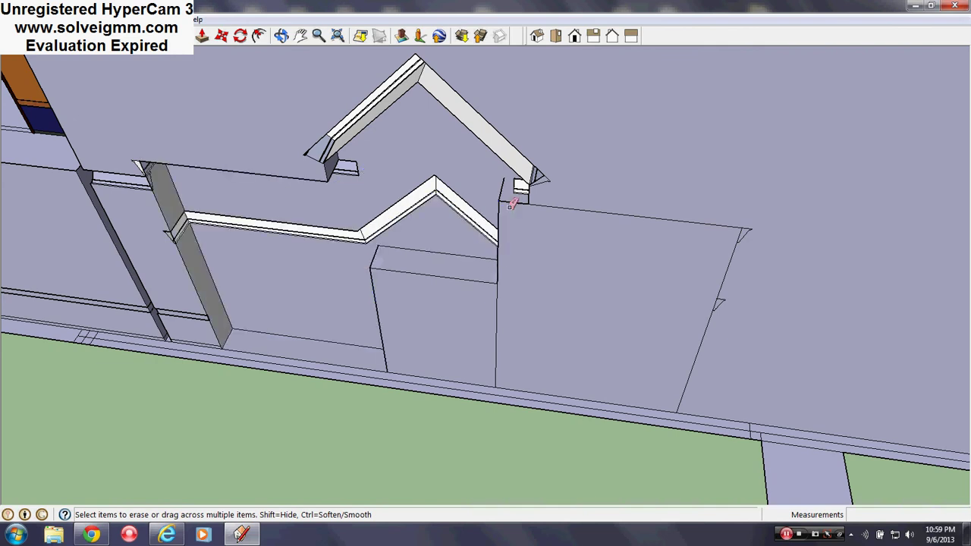
{"action": "left_click_drag", "start_coordinate": [500, 201], "coordinate": [506, 210]}
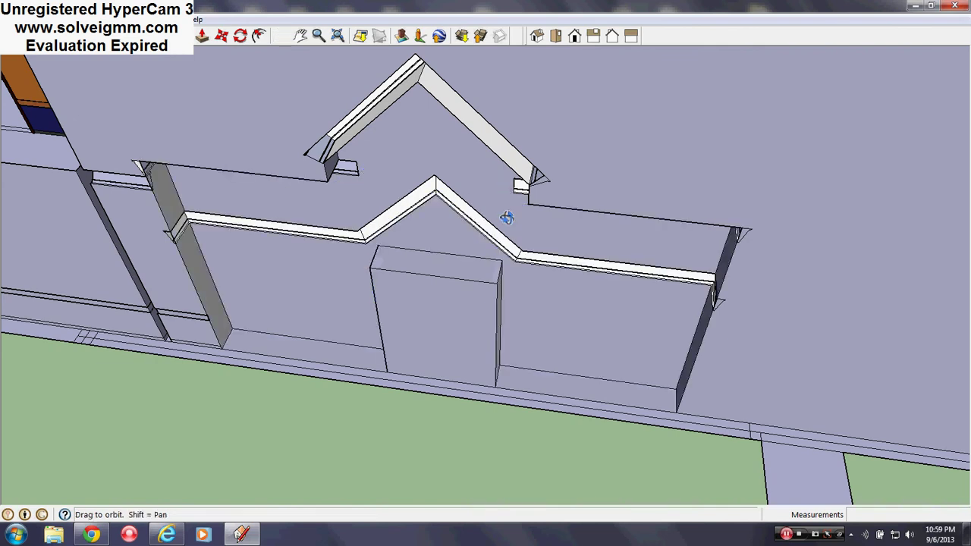
Examine the moulding ends and gable returns from the back of the façade wall
{"action": "mouse_move", "coordinate": [505, 210]}
{"action": "middle_mouse_down"}
{"action": "mouse_move", "coordinate": [713, 134]}
{"action": "mouse_move", "coordinate": [711, 149]}
{"action": "middle_mouse_up"}
{"action": "scroll", "coordinate": [682, 193], "scroll_direction": "up", "scroll_amount": 5}
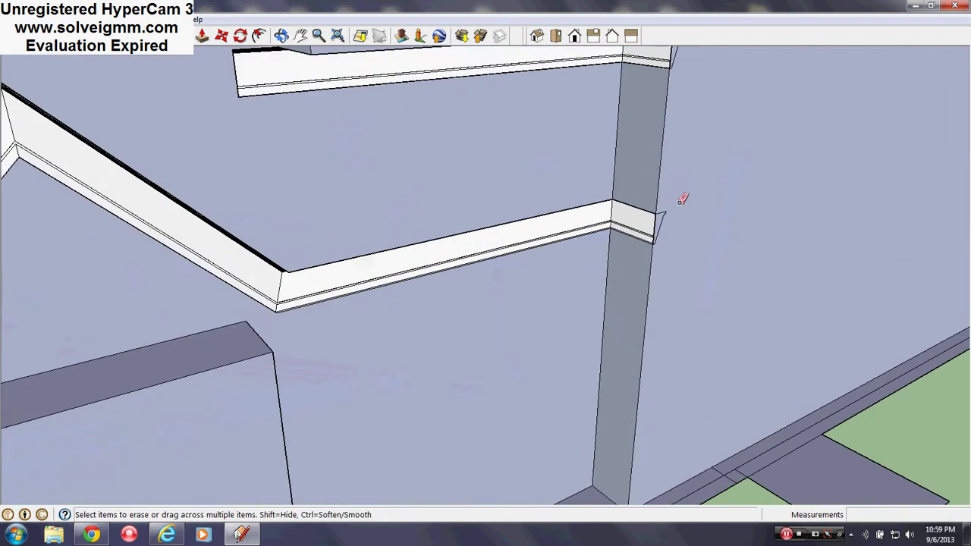
{"action": "scroll", "coordinate": [540, 392], "scroll_direction": "down", "scroll_amount": 5}
{"action": "scroll", "coordinate": [618, 139], "scroll_direction": "up", "scroll_amount": 3}
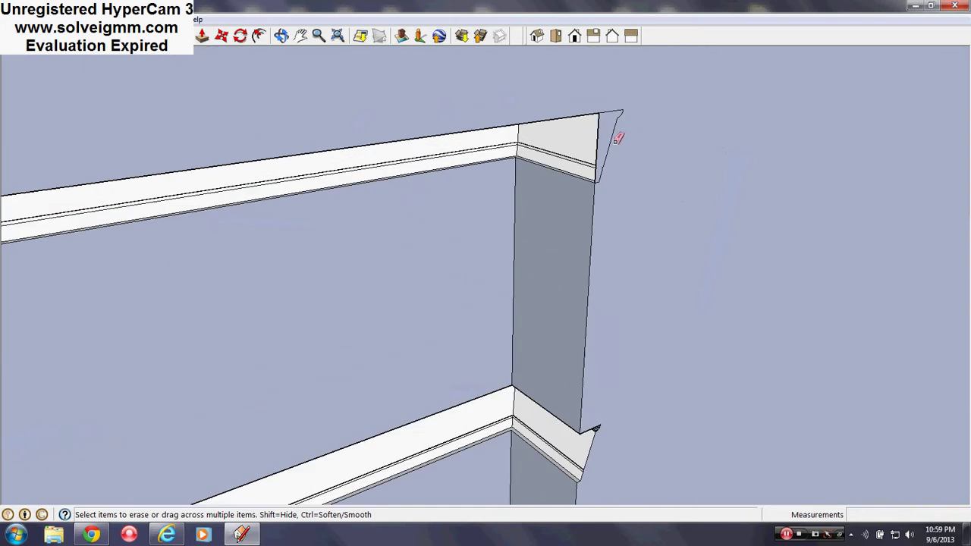
{"action": "scroll", "coordinate": [659, 213], "scroll_direction": "down", "scroll_amount": 4}
{"action": "middle_click_drag", "start_coordinate": [661, 220], "coordinate": [368, 154]}
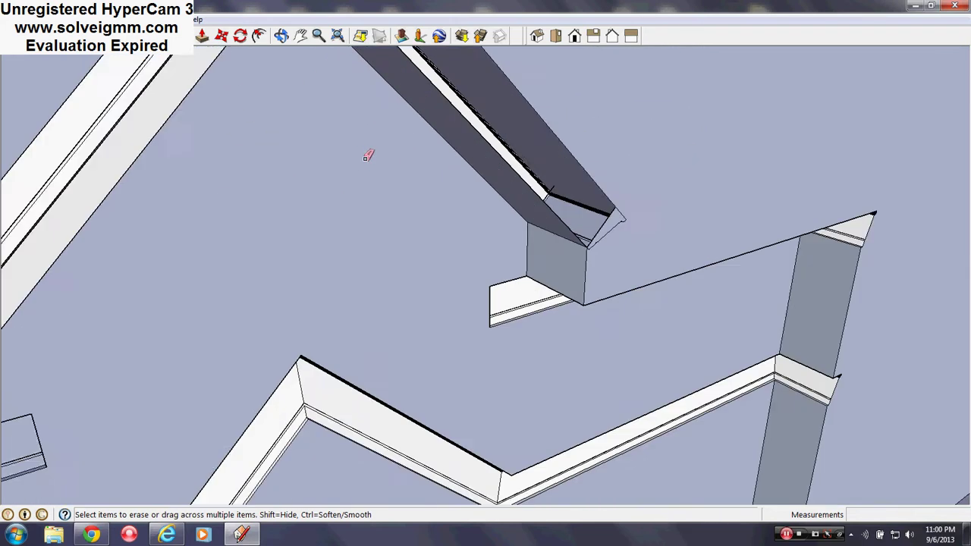
{"action": "middle_click_drag", "start_coordinate": [470, 171], "coordinate": [407, 94]}
{"action": "scroll", "coordinate": [408, 144], "scroll_direction": "up", "scroll_amount": 3}
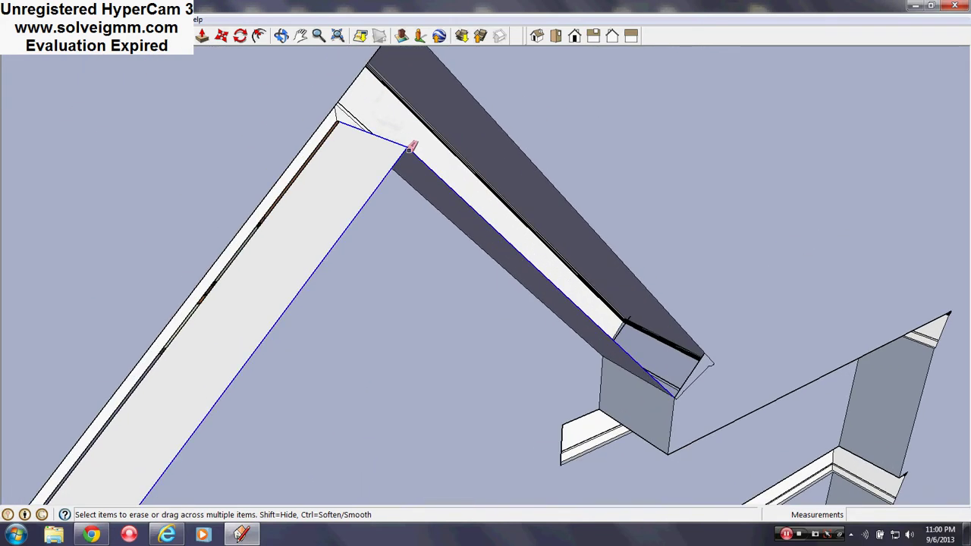
{"action": "middle_click_drag", "start_coordinate": [412, 143], "coordinate": [492, 186]}
{"action": "scroll", "coordinate": [472, 184], "scroll_direction": "down", "scroll_amount": 4}
{"action": "scroll", "coordinate": [607, 278], "scroll_direction": "up", "scroll_amount": 4}
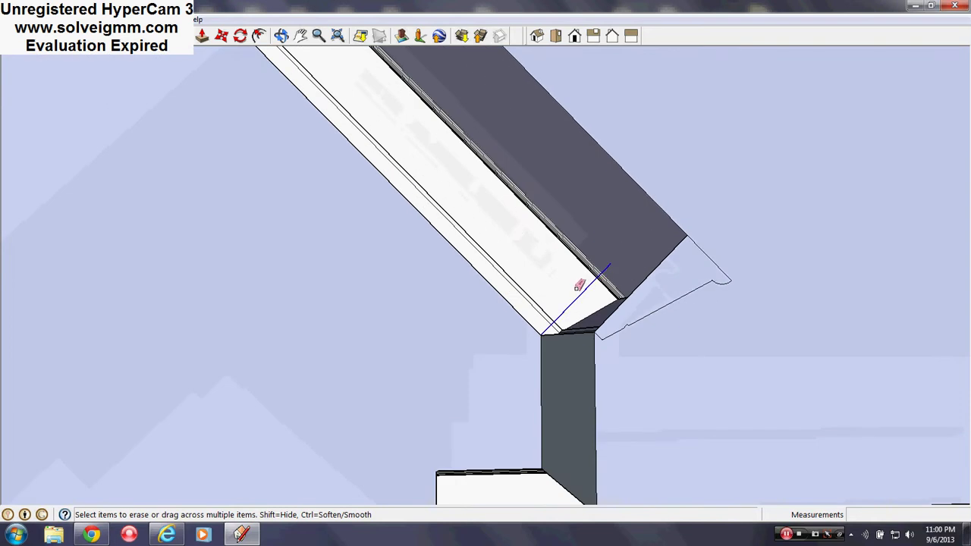
{"action": "mouse_move", "coordinate": [759, 239]}
{"action": "middle_mouse_down"}
{"action": "mouse_move", "coordinate": [683, 293]}
{"action": "mouse_move", "coordinate": [779, 341]}
{"action": "middle_mouse_up"}
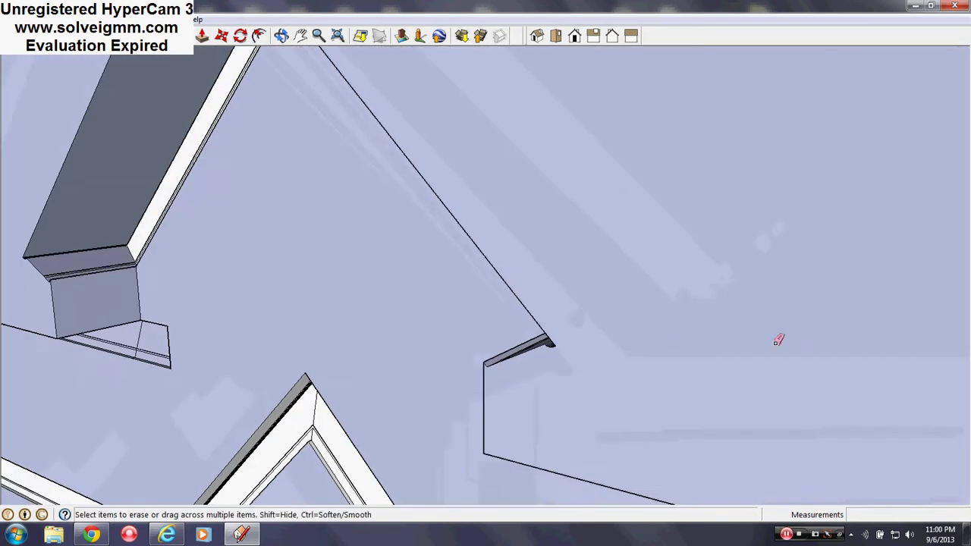
{"action": "scroll", "coordinate": [329, 362], "scroll_direction": "down", "scroll_amount": 4}
{"action": "scroll", "coordinate": [247, 326], "scroll_direction": "up", "scroll_amount": 4}
{"action": "mouse_move", "coordinate": [430, 448]}
{"action": "middle_mouse_down"}
{"action": "mouse_move", "coordinate": [501, 342]}
{"action": "mouse_move", "coordinate": [538, 392]}
{"action": "middle_mouse_up"}
{"action": "scroll", "coordinate": [460, 314], "scroll_direction": "down", "scroll_amount": 4}
{"action": "scroll", "coordinate": [303, 158], "scroll_direction": "down", "scroll_amount": 4}
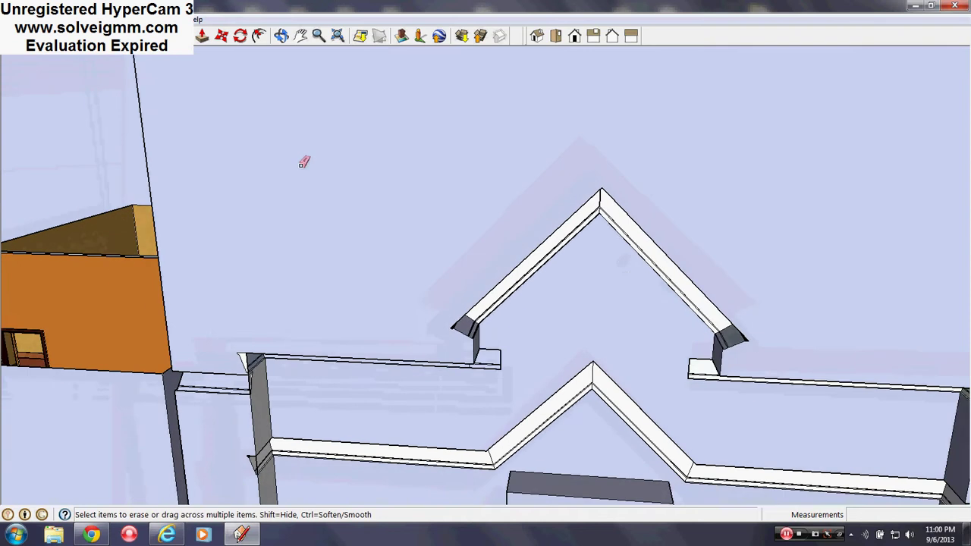
{"action": "middle_click_drag", "start_coordinate": [304, 158], "coordinate": [499, 376]}
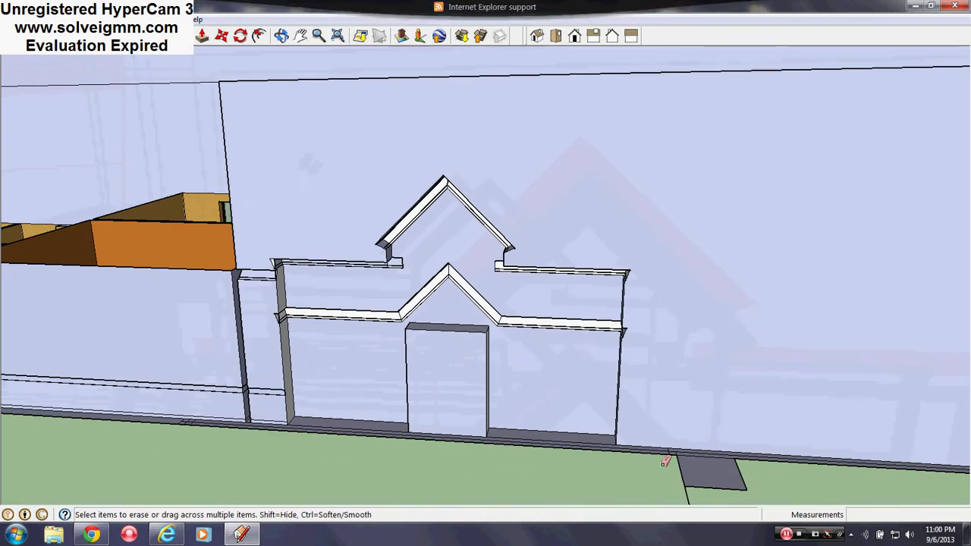
Erase the bottom edges behind the façade wall to remove the floor strips on both sides of the doorway
{"action": "middle_click_drag", "start_coordinate": [666, 460], "coordinate": [530, 325]}
{"action": "scroll", "coordinate": [568, 265], "scroll_direction": "up", "scroll_amount": 3}
{"action": "key", "text": "e"}
{"action": "mouse_move", "coordinate": [336, 289]}
{"action": "left_mouse_down"}
{"action": "mouse_move", "coordinate": [336, 316]}
{"action": "mouse_move", "coordinate": [336, 304]}
{"action": "mouse_move", "coordinate": [560, 315]}
{"action": "left_mouse_up"}
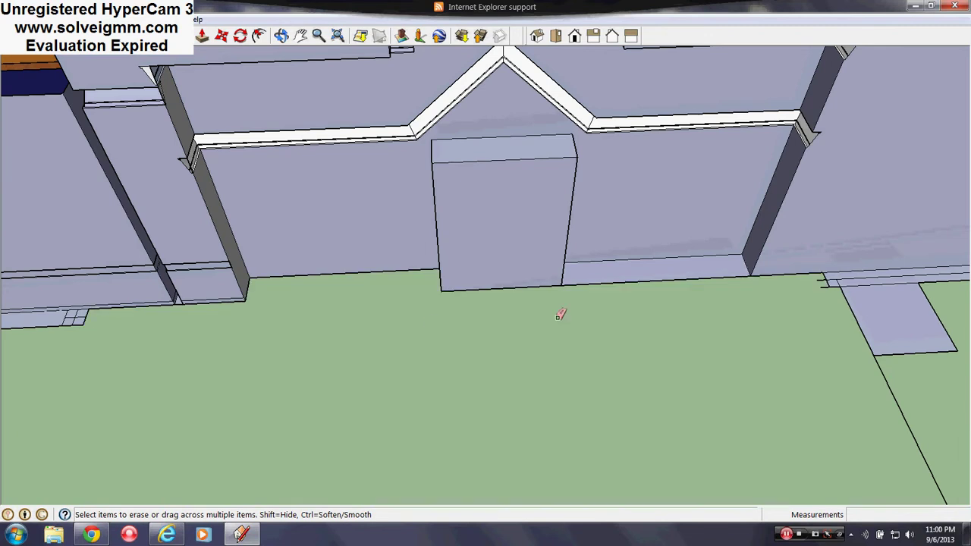
{"action": "left_click", "coordinate": [615, 279]}
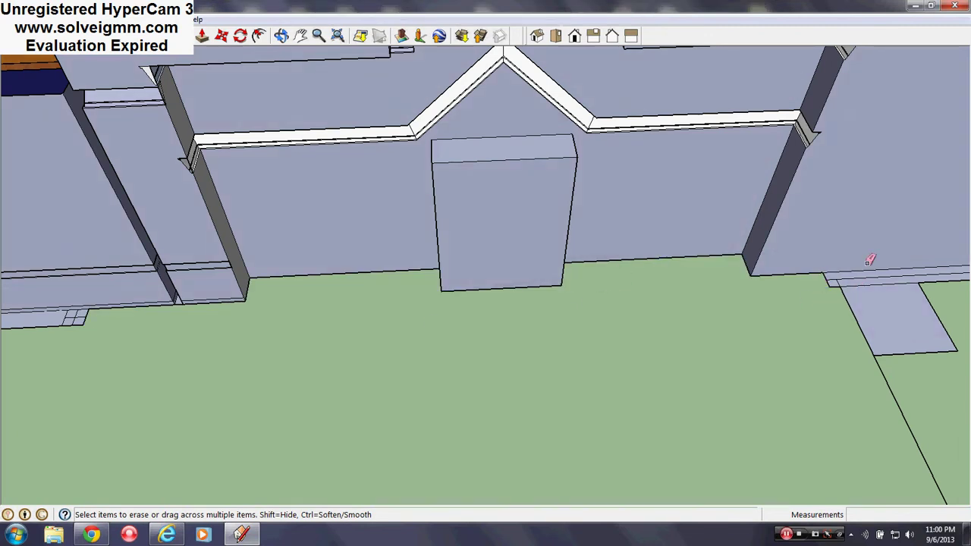
{"action": "scroll", "coordinate": [802, 178], "scroll_direction": "down", "scroll_amount": 5}
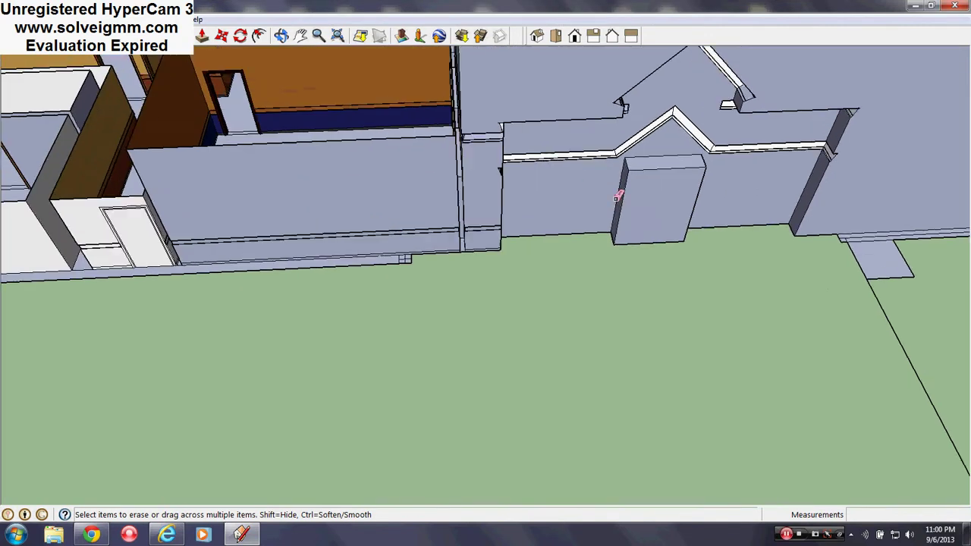
{"action": "scroll", "coordinate": [490, 244], "scroll_direction": "up", "scroll_amount": 5}
{"action": "scroll", "coordinate": [142, 244], "scroll_direction": "down", "scroll_amount": 3}
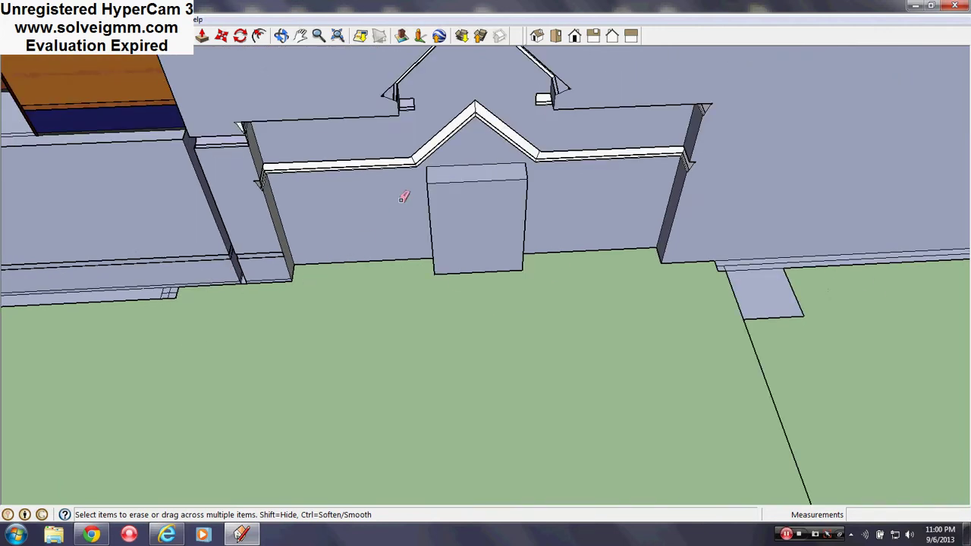
Erase the small brown rail end that pokes through the side return behind the façade wall
{"action": "middle_click_drag", "start_coordinate": [403, 197], "coordinate": [486, 277]}
{"action": "scroll", "coordinate": [351, 271], "scroll_direction": "up", "scroll_amount": 5}
{"action": "mouse_move", "coordinate": [357, 276]}
{"action": "middle_mouse_down"}
{"action": "mouse_move", "coordinate": [259, 259]}
{"action": "mouse_move", "coordinate": [368, 163]}
{"action": "middle_mouse_up"}
{"action": "scroll", "coordinate": [336, 304], "scroll_direction": "down", "scroll_amount": 5}
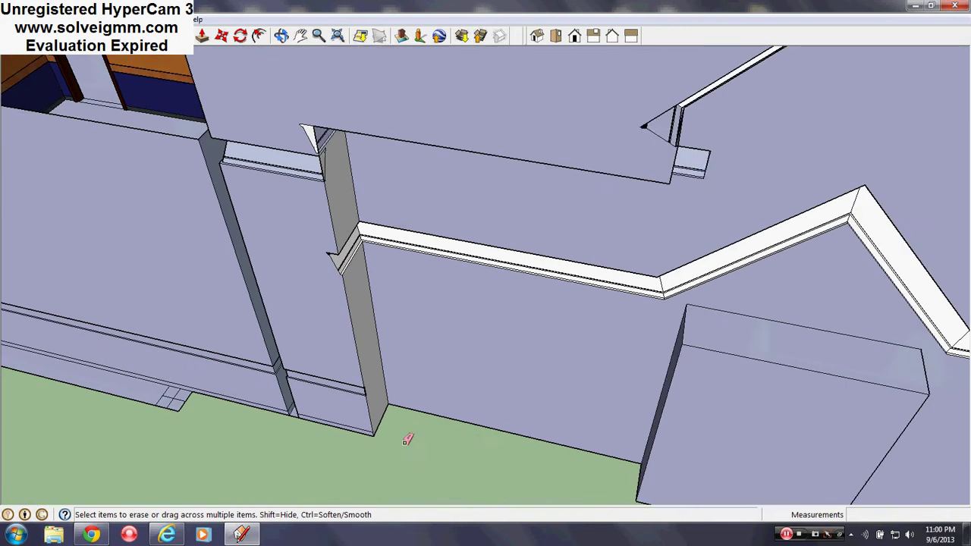
{"action": "mouse_move", "coordinate": [360, 390]}
{"action": "middle_mouse_down"}
{"action": "mouse_move", "coordinate": [405, 369]}
{"action": "mouse_move", "coordinate": [440, 374]}
{"action": "middle_mouse_up"}
{"action": "scroll", "coordinate": [384, 414], "scroll_direction": "up", "scroll_amount": 4}
{"action": "scroll", "coordinate": [385, 412], "scroll_direction": "up", "scroll_amount": 3}
{"action": "middle_click_drag", "start_coordinate": [386, 412], "coordinate": [282, 402]}
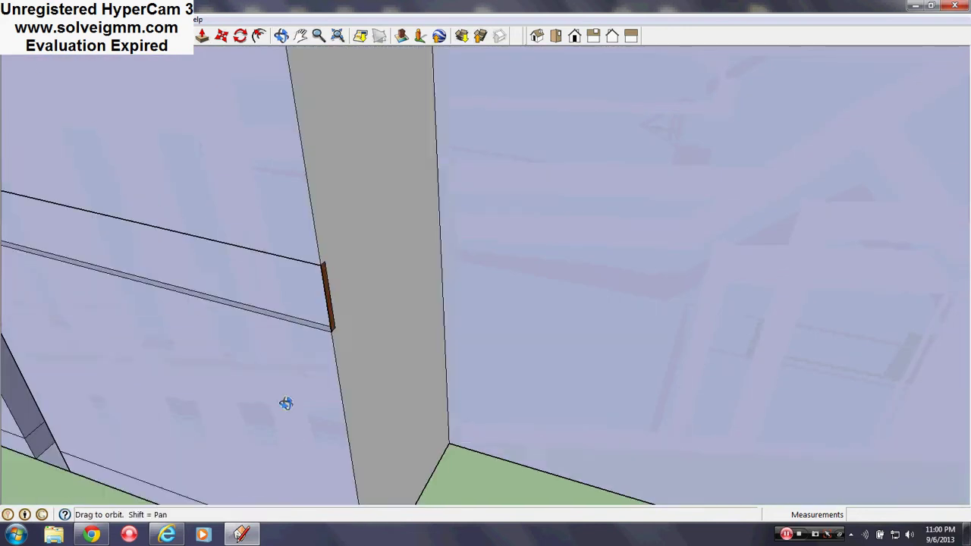
{"action": "scroll", "coordinate": [263, 265], "scroll_direction": "up", "scroll_amount": 5}
{"action": "left_click_drag", "start_coordinate": [277, 271], "coordinate": [287, 275]}
{"action": "scroll", "coordinate": [408, 309], "scroll_direction": "down", "scroll_amount": 4}
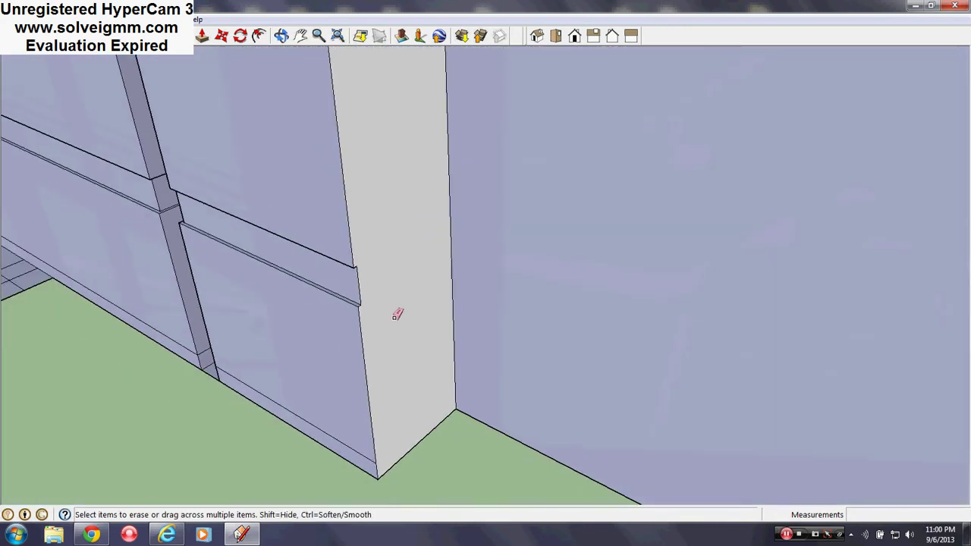
{"action": "scroll", "coordinate": [187, 274], "scroll_direction": "down", "scroll_amount": 3}
{"action": "scroll", "coordinate": [189, 265], "scroll_direction": "down", "scroll_amount": 3}
{"action": "mouse_move", "coordinate": [528, 409]}
{"action": "middle_mouse_down"}
{"action": "mouse_move", "coordinate": [602, 415]}
{"action": "mouse_move", "coordinate": [968, 349]}
{"action": "middle_mouse_up"}
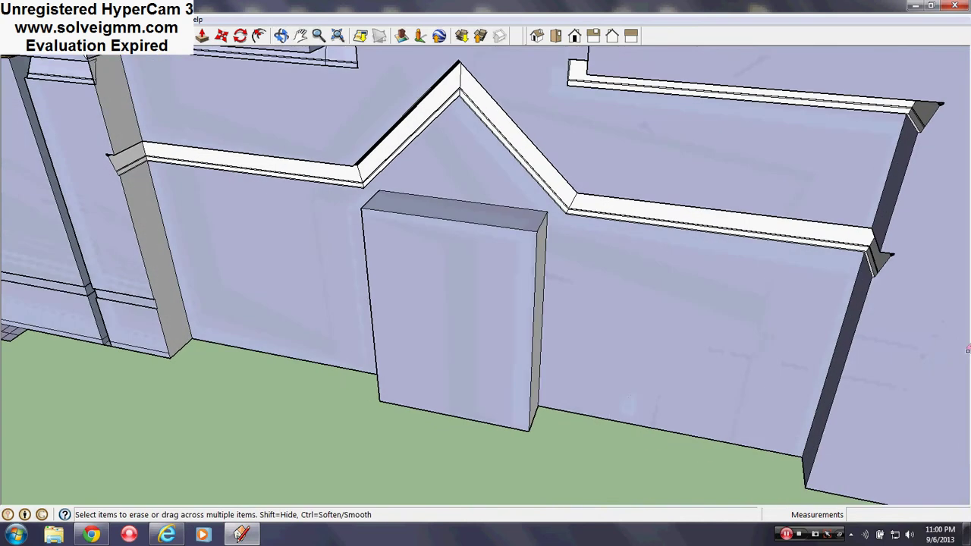
Outline a wall area around the façade with a vertical line from the floor and a horizontal line about 32' 9 7/16" to the corner
{"action": "mouse_move", "coordinate": [773, 305]}
{"action": "middle_mouse_down"}
{"action": "mouse_move", "coordinate": [657, 372]}
{"action": "mouse_move", "coordinate": [193, 427]}
{"action": "mouse_move", "coordinate": [466, 219]}
{"action": "mouse_move", "coordinate": [481, 431]}
{"action": "middle_mouse_up"}
{"action": "scroll", "coordinate": [512, 266], "scroll_direction": "up", "scroll_amount": 3}
{"action": "scroll", "coordinate": [605, 150], "scroll_direction": "up", "scroll_amount": 3}
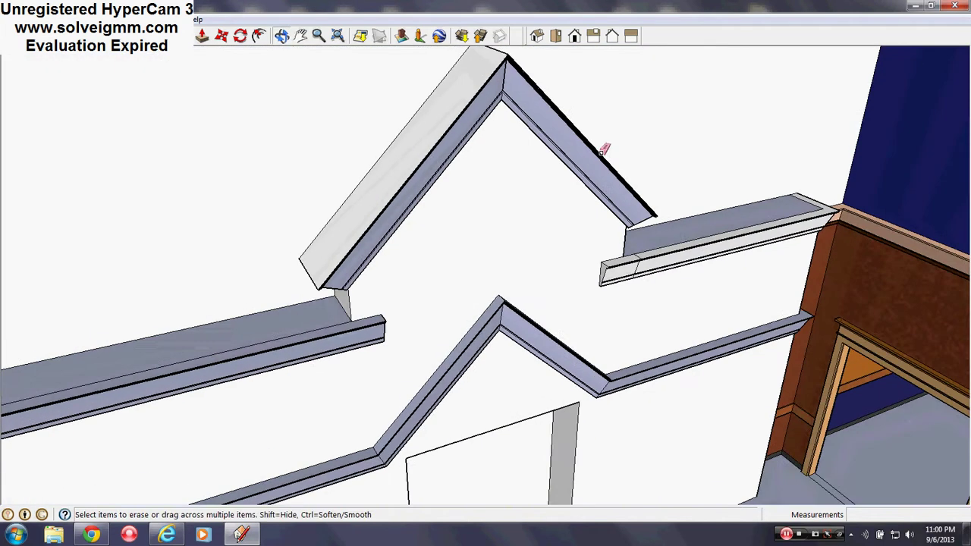
{"action": "key", "text": "l"}
{"action": "scroll", "coordinate": [444, 321], "scroll_direction": "down", "scroll_amount": 3}
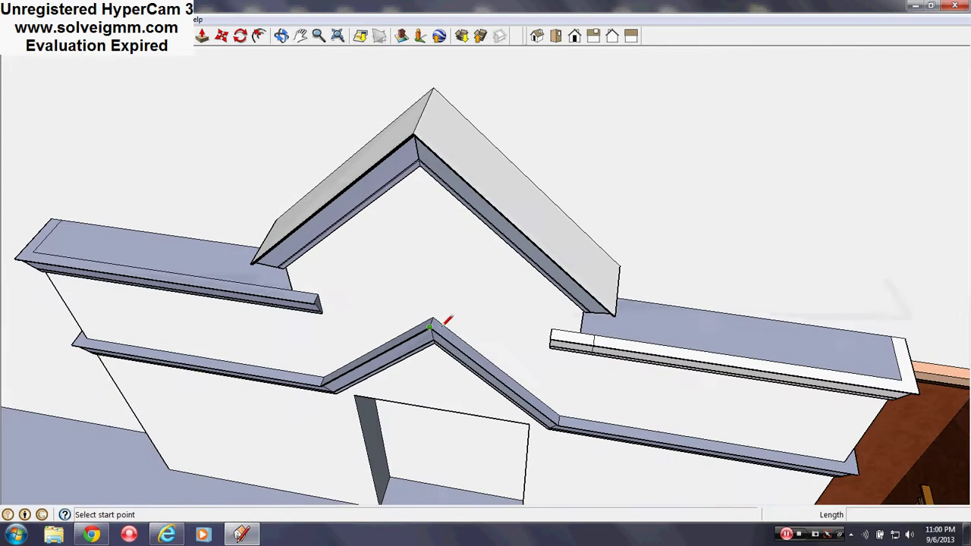
{"action": "scroll", "coordinate": [501, 276], "scroll_direction": "down", "scroll_amount": 2}
{"action": "mouse_move", "coordinate": [501, 275]}
{"action": "middle_mouse_down"}
{"action": "mouse_move", "coordinate": [547, 305]}
{"action": "mouse_move", "coordinate": [540, 311]}
{"action": "middle_mouse_up"}
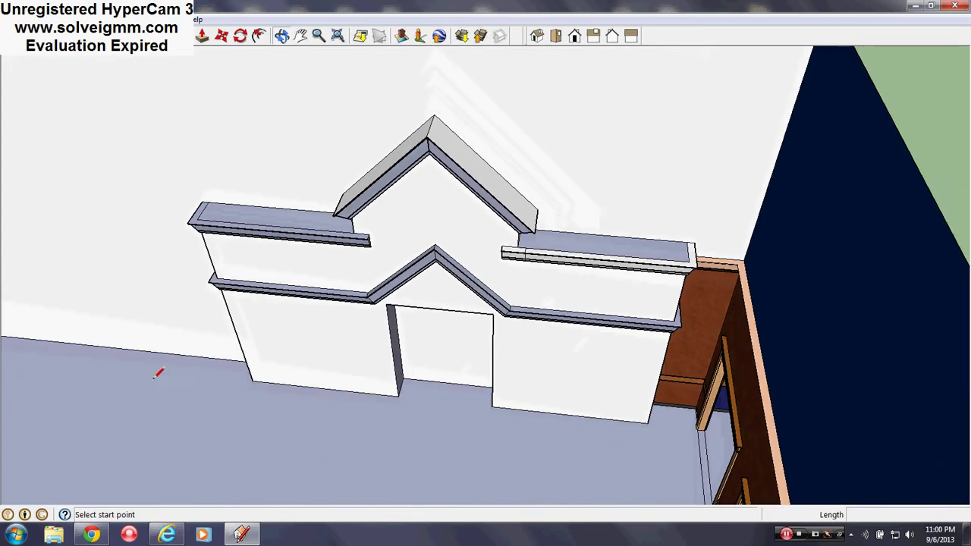
{"action": "left_click", "coordinate": [201, 349]}
{"action": "scroll", "coordinate": [531, 346], "scroll_direction": "down", "scroll_amount": 5}
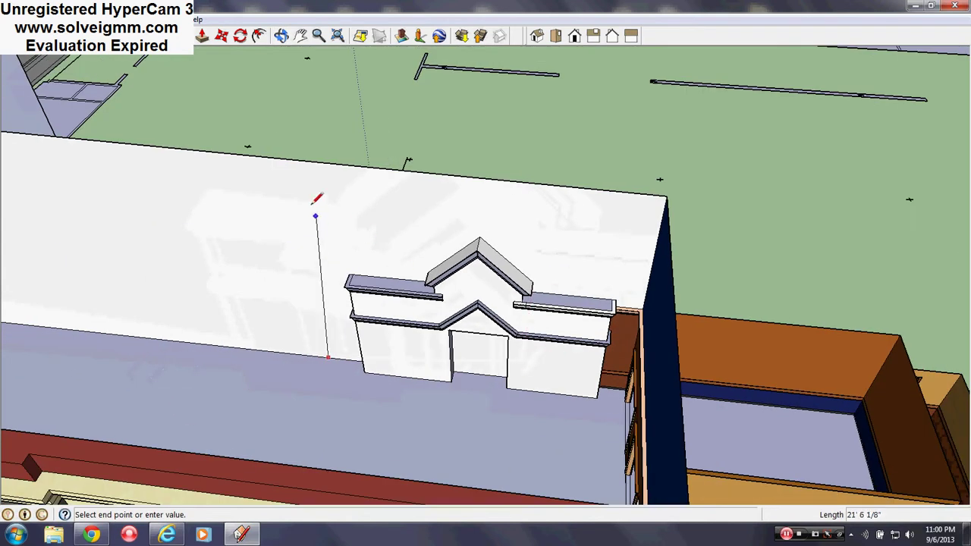
{"action": "left_click", "coordinate": [300, 198]}
{"action": "scroll", "coordinate": [468, 220], "scroll_direction": "up", "scroll_amount": 2}
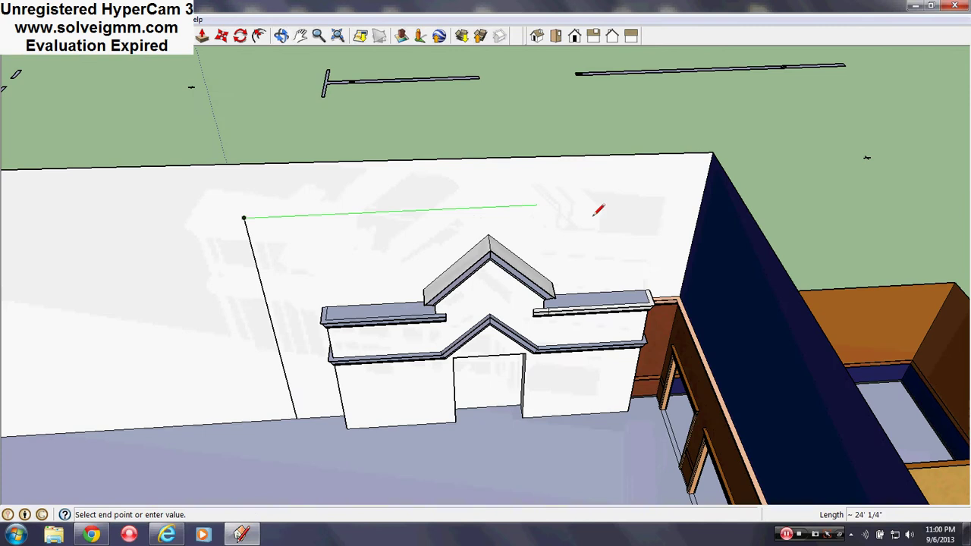
{"action": "left_click", "coordinate": [702, 196]}
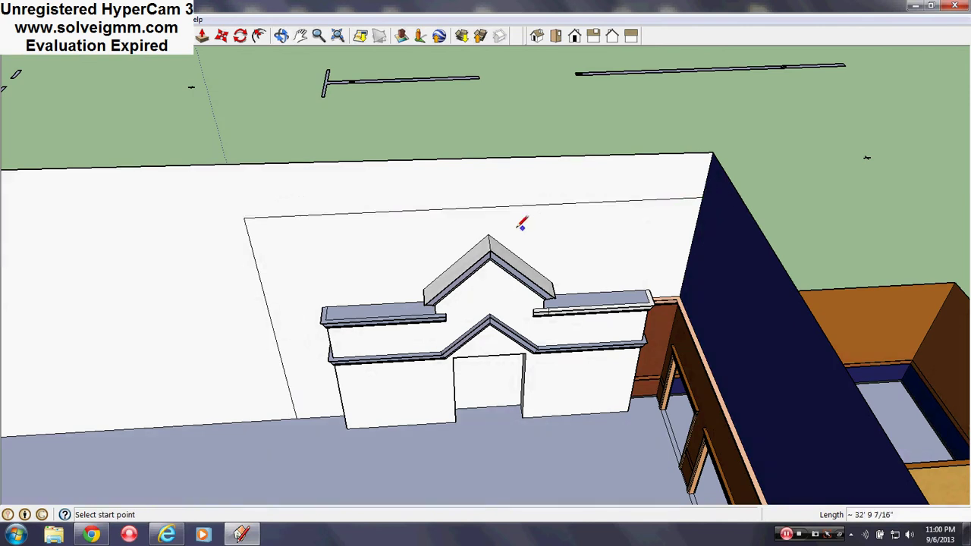
Draw floor lines out from the wall outline's base and parallel to the façade up to the side wall's doorway, enclosing a floor strip
{"action": "middle_click_drag", "start_coordinate": [520, 217], "coordinate": [503, 422]}
{"action": "scroll", "coordinate": [503, 423], "scroll_direction": "up", "scroll_amount": 3}
{"action": "scroll", "coordinate": [484, 338], "scroll_direction": "up", "scroll_amount": 1}
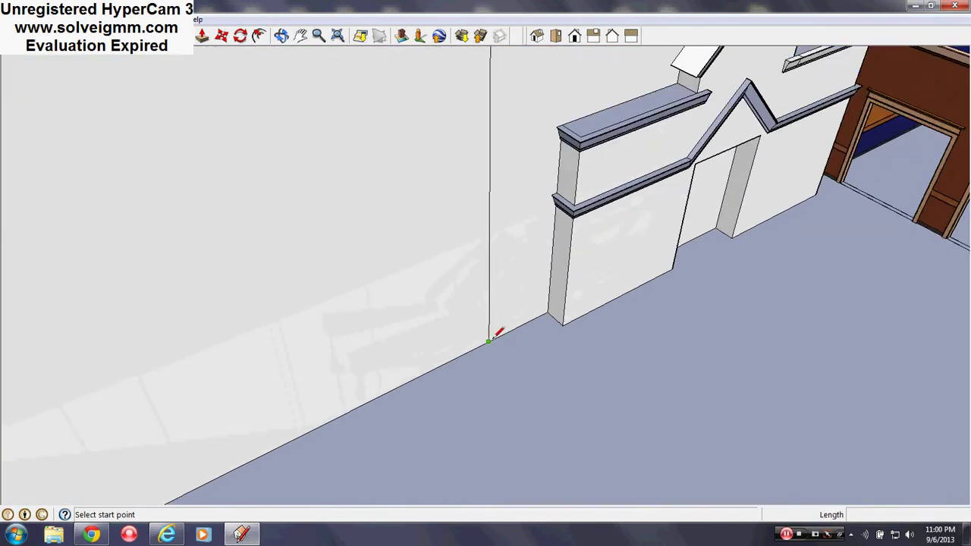
{"action": "left_click", "coordinate": [488, 342]}
{"action": "middle_click_drag", "start_coordinate": [531, 384], "coordinate": [748, 403]}
{"action": "scroll", "coordinate": [683, 384], "scroll_direction": "up", "scroll_amount": 3}
{"action": "scroll", "coordinate": [633, 354], "scroll_direction": "up", "scroll_amount": 2}
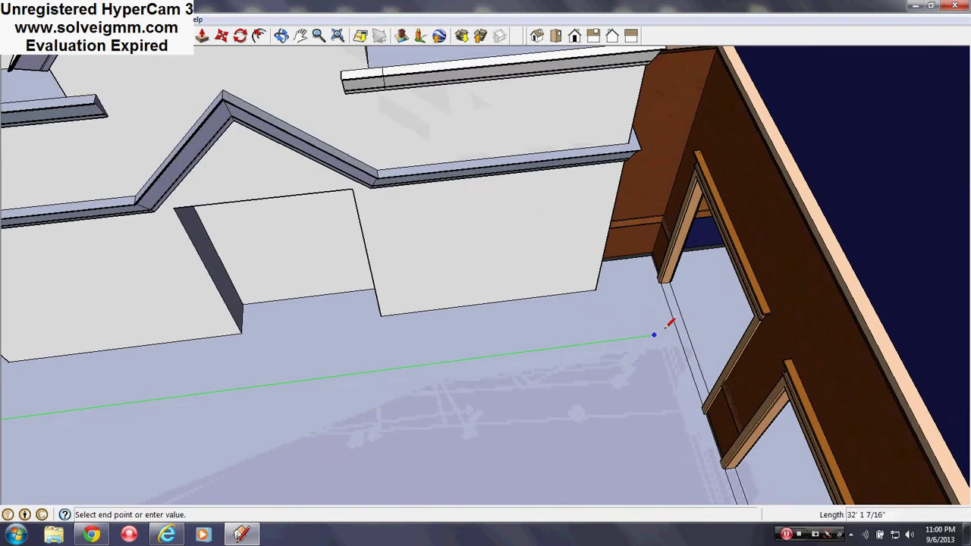
{"action": "left_click", "coordinate": [680, 331]}
{"action": "scroll", "coordinate": [685, 321], "scroll_direction": "down", "scroll_amount": 5}
{"action": "middle_click_drag", "start_coordinate": [594, 383], "coordinate": [562, 338]}
{"action": "middle_click_drag", "start_coordinate": [521, 259], "coordinate": [398, 193]}
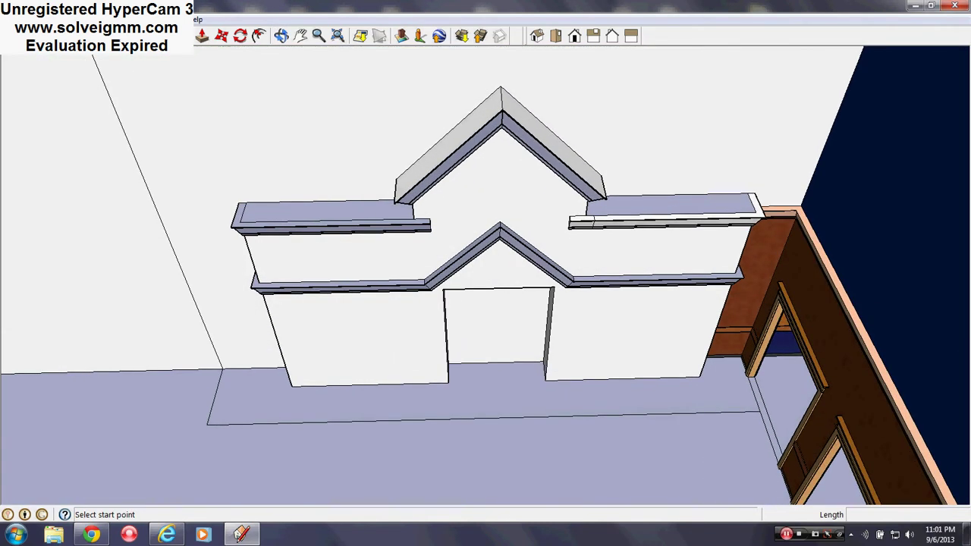
{"action": "key", "text": "alt+v"}
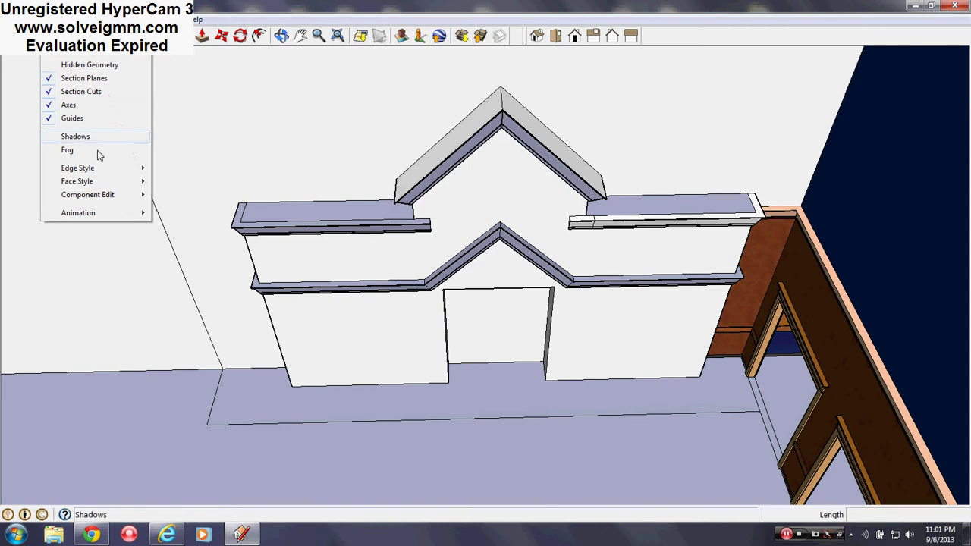
{"action": "mouse_move", "coordinate": [106, 167]}
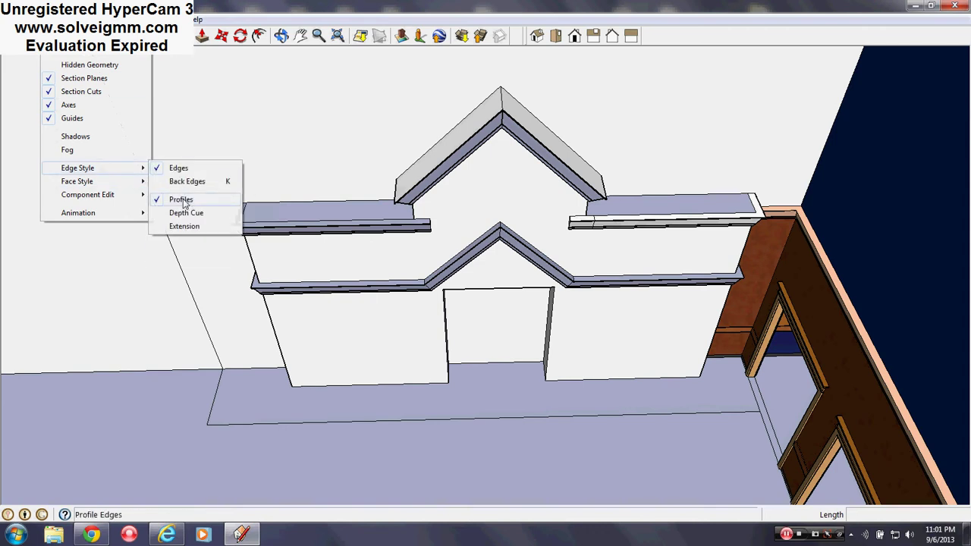
{"action": "key", "text": "Escape"}
{"action": "key", "text": "Escape"}
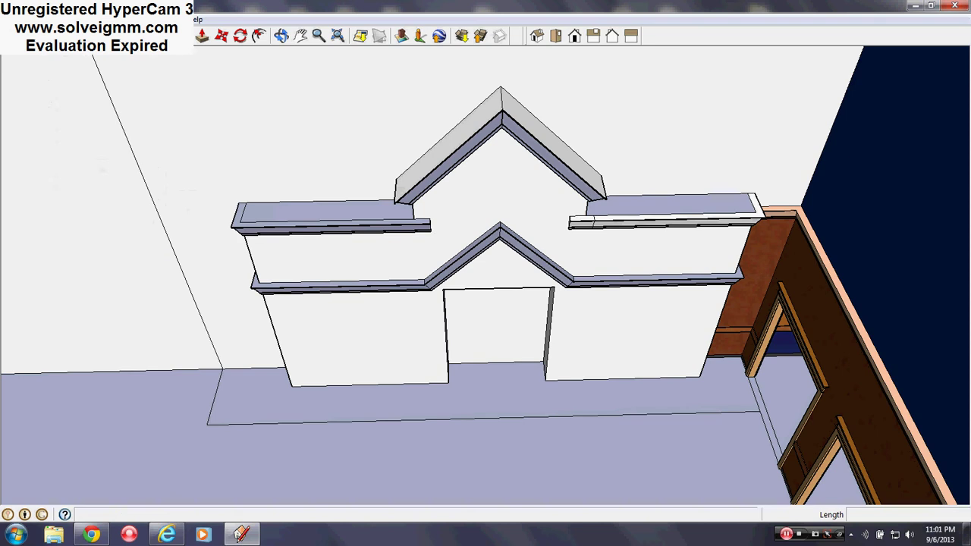
Erase the wall-to-floor edge beside the façade to remove the outlined wall area and floor strip
{"action": "middle_click_drag", "start_coordinate": [859, 387], "coordinate": [581, 357], "text": "shift"}
{"action": "scroll", "coordinate": [567, 269], "scroll_direction": "up", "scroll_amount": 4}
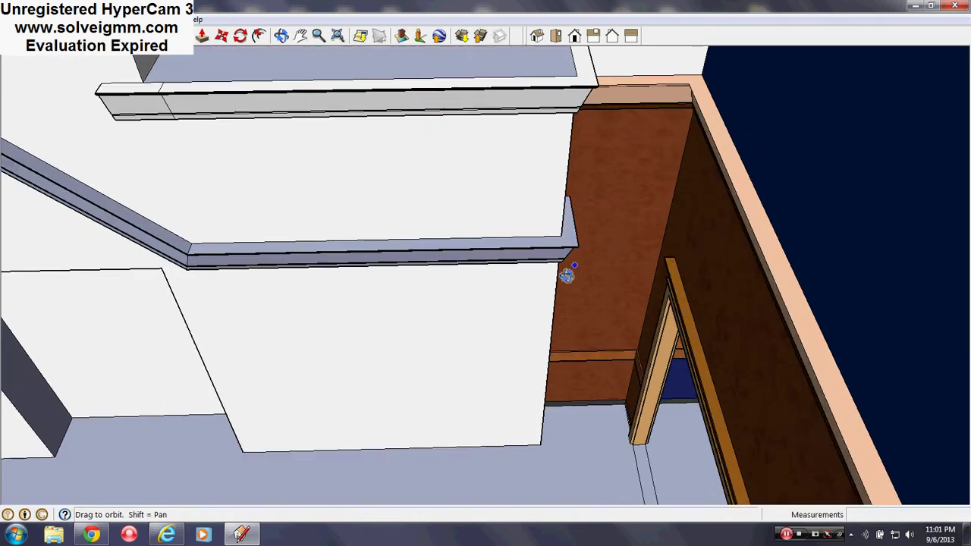
{"action": "mouse_move", "coordinate": [568, 275]}
{"action": "middle_mouse_down"}
{"action": "mouse_move", "coordinate": [520, 321]}
{"action": "mouse_move", "coordinate": [784, 381]}
{"action": "middle_mouse_up"}
{"action": "scroll", "coordinate": [520, 321], "scroll_direction": "down", "scroll_amount": 3}
{"action": "middle_click_drag", "start_coordinate": [371, 323], "coordinate": [421, 334]}
{"action": "scroll", "coordinate": [422, 334], "scroll_direction": "down", "scroll_amount": 3}
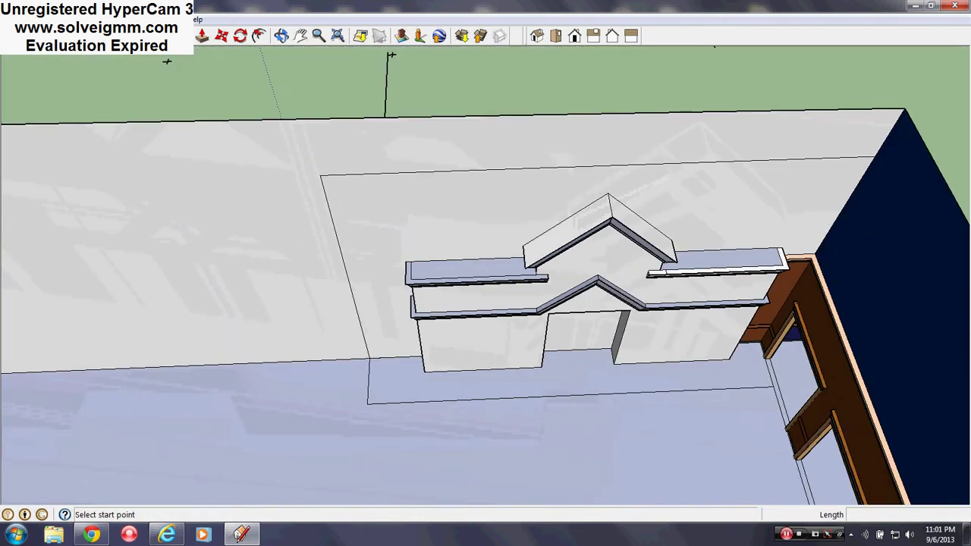
{"action": "key", "text": "e"}
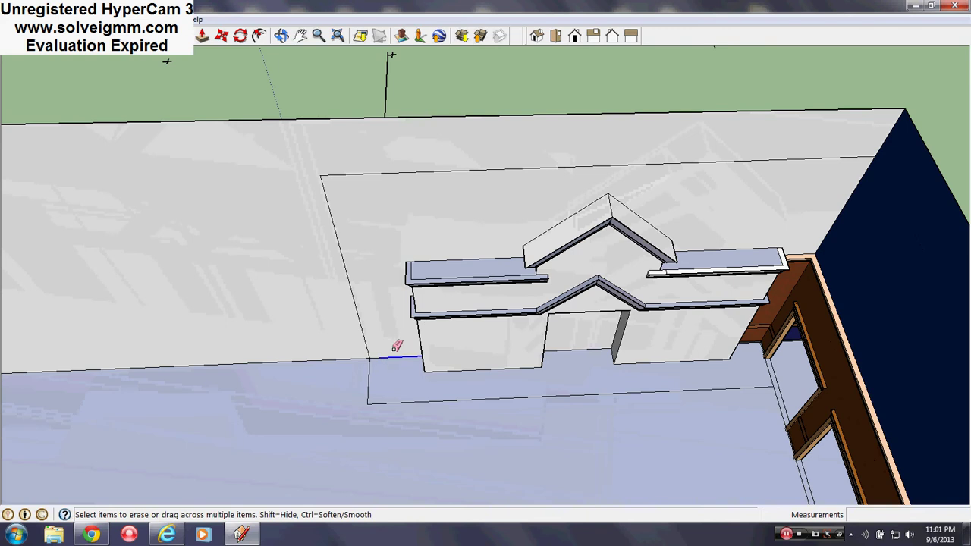
{"action": "left_click_drag", "start_coordinate": [394, 349], "coordinate": [386, 348]}
{"action": "scroll", "coordinate": [294, 343], "scroll_direction": "down", "scroll_amount": 1}
{"action": "scroll", "coordinate": [310, 344], "scroll_direction": "up", "scroll_amount": 1}
{"action": "scroll", "coordinate": [309, 343], "scroll_direction": "down", "scroll_amount": 4}
{"action": "scroll", "coordinate": [644, 361], "scroll_direction": "up", "scroll_amount": 2}
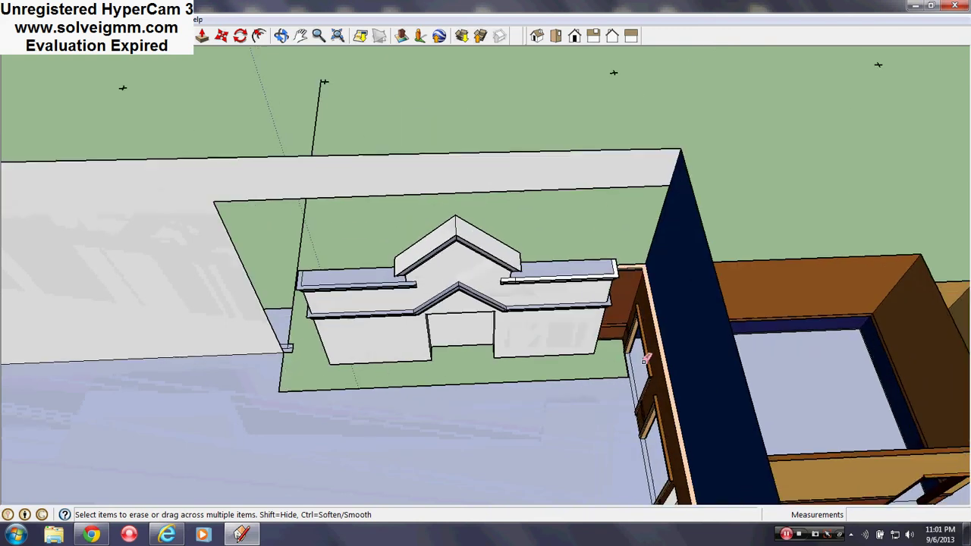
Split the wooden rail beside the façade with a 5 1/2" vertical line, push the short end back 1/2" and erase its leftover outline
{"action": "scroll", "coordinate": [553, 288], "scroll_direction": "up", "scroll_amount": 5}
{"action": "mouse_move", "coordinate": [553, 288]}
{"action": "middle_mouse_down"}
{"action": "mouse_move", "coordinate": [493, 229]}
{"action": "mouse_move", "coordinate": [527, 240]}
{"action": "middle_mouse_up"}
{"action": "scroll", "coordinate": [641, 408], "scroll_direction": "up", "scroll_amount": 3}
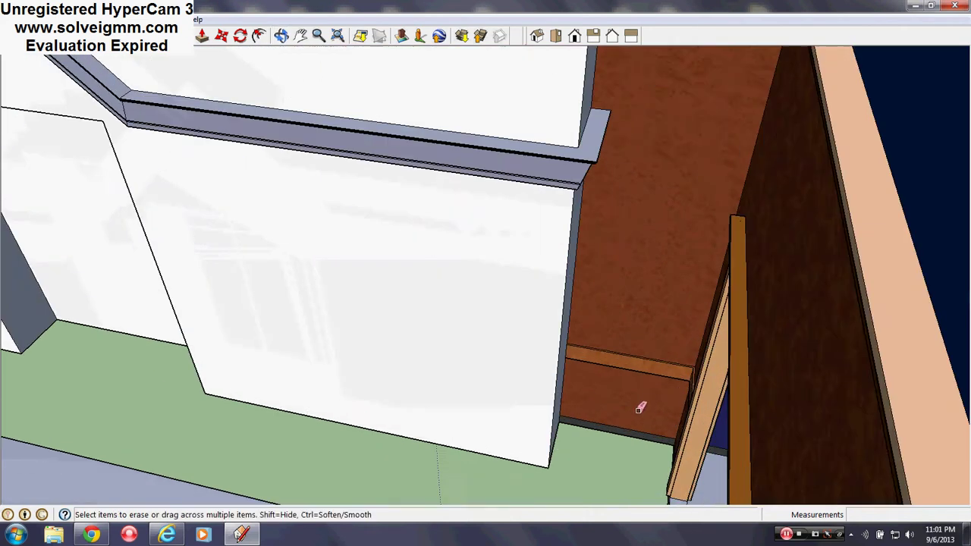
{"action": "mouse_move", "coordinate": [641, 408]}
{"action": "middle_mouse_down"}
{"action": "mouse_move", "coordinate": [642, 364]}
{"action": "mouse_move", "coordinate": [607, 320]}
{"action": "middle_mouse_up"}
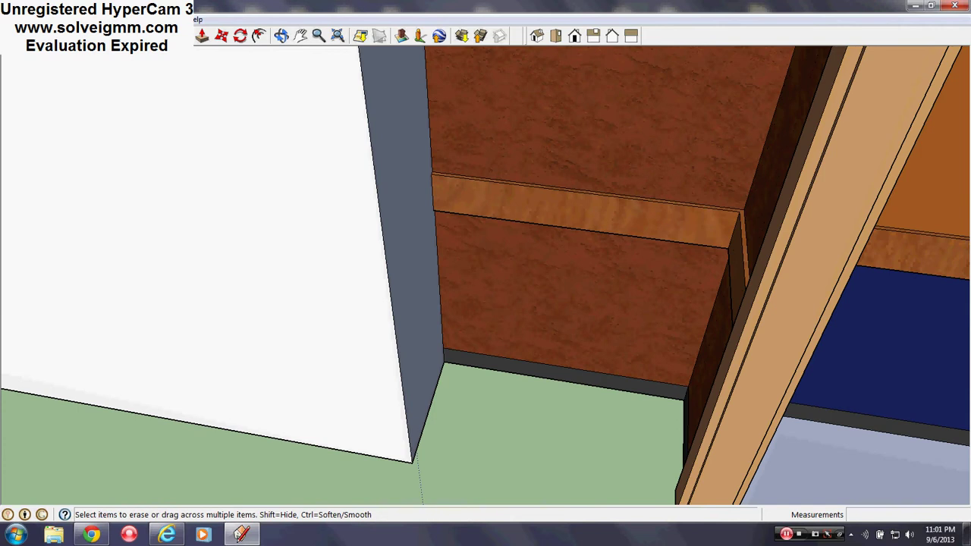
{"action": "key", "text": "l"}
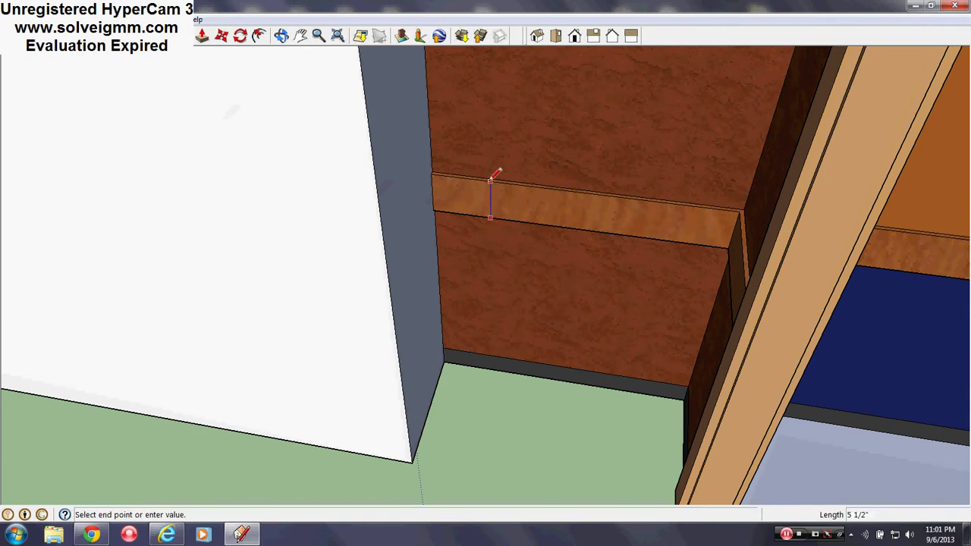
{"action": "left_click", "coordinate": [492, 181]}
{"action": "left_click", "coordinate": [201, 35]}
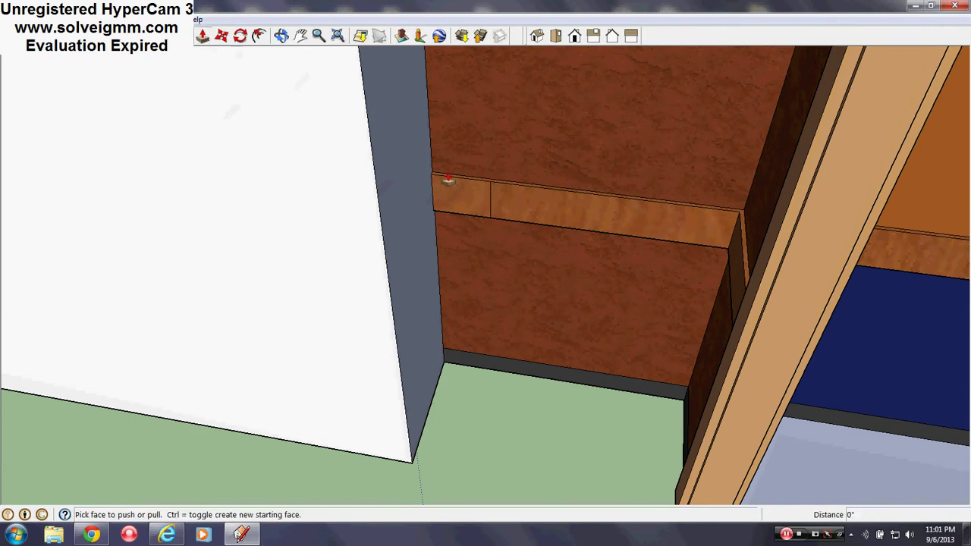
{"action": "left_click", "coordinate": [461, 199]}
{"action": "left_click", "coordinate": [532, 135]}
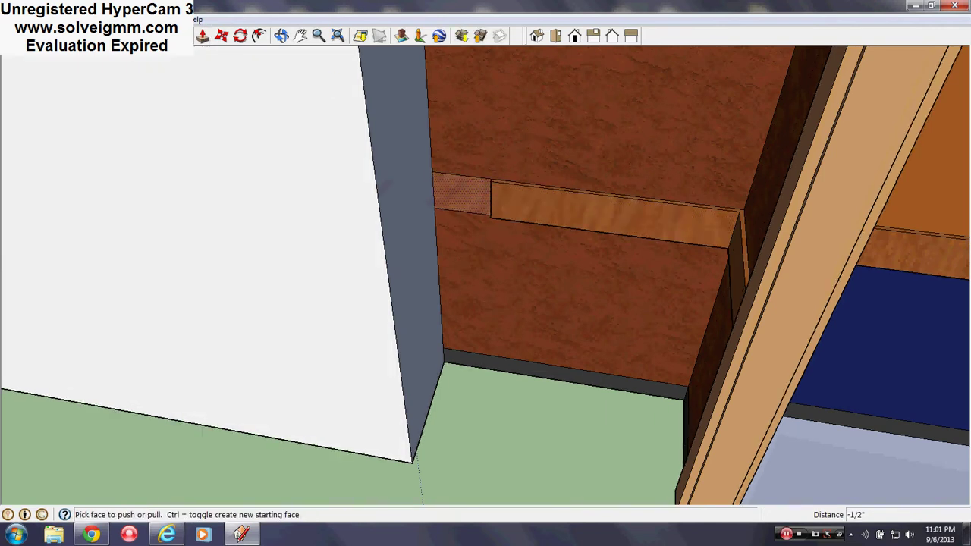
{"action": "key", "text": "e"}
{"action": "left_click_drag", "start_coordinate": [463, 168], "coordinate": [471, 211]}
Draw a 2' 11 1/2" line on the brown wall from the shortened rail's end down to the bottom of the baseboard
{"action": "key", "text": "l"}
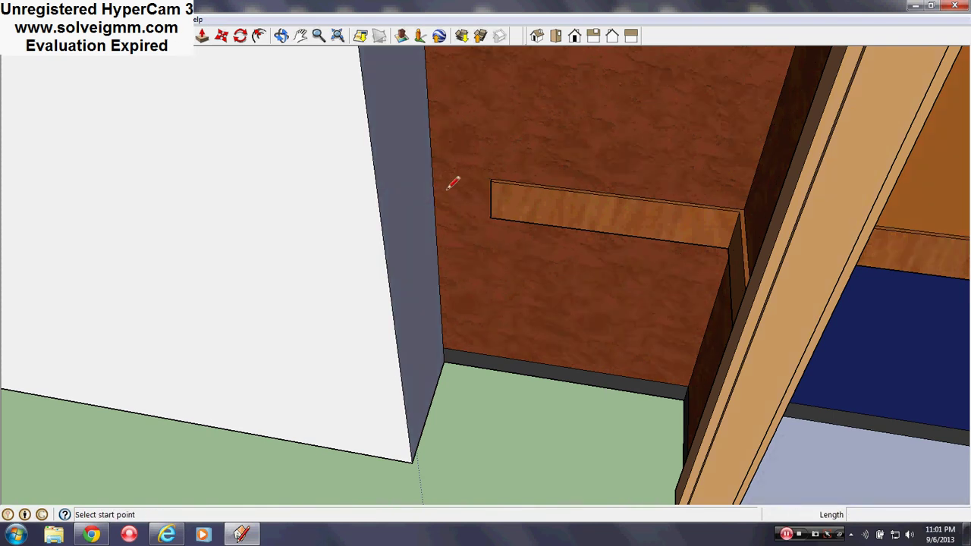
{"action": "scroll", "coordinate": [444, 209], "scroll_direction": "up", "scroll_amount": 2}
{"action": "left_click", "coordinate": [519, 185]}
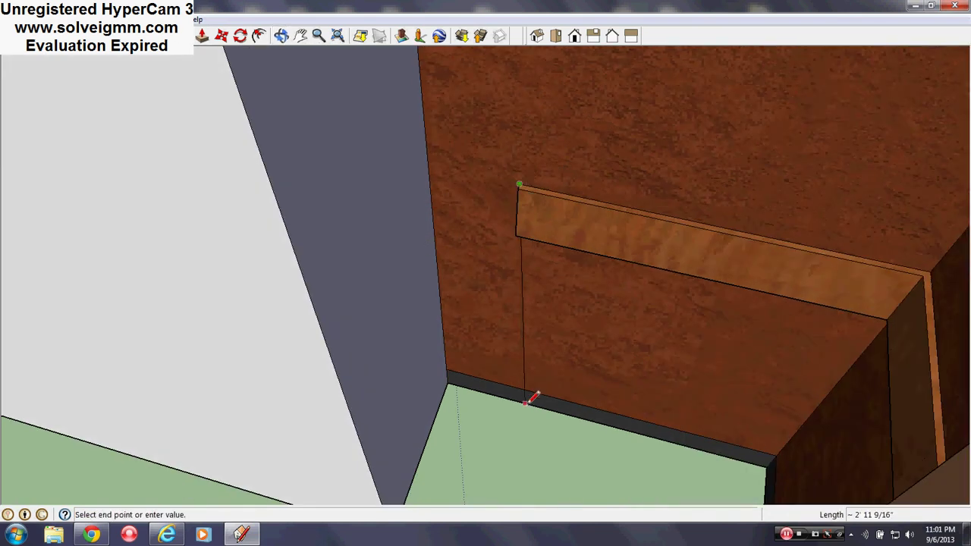
{"action": "left_click", "coordinate": [513, 391]}
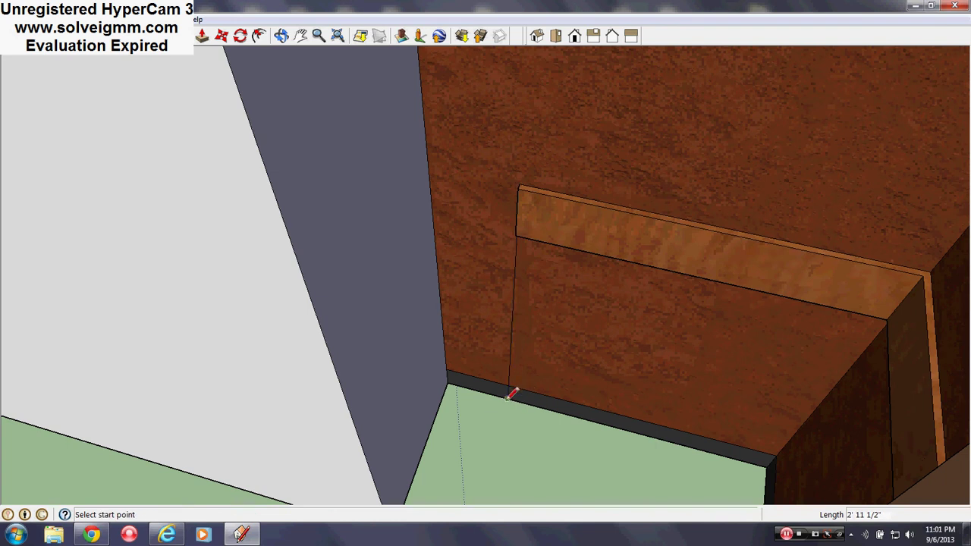
Draw an 11' 8" vertical line up the brown wall from the rail's end to the underside of the ceiling trim
{"action": "middle_click_drag", "start_coordinate": [572, 302], "coordinate": [581, 245]}
{"action": "left_click", "coordinate": [603, 310]}
{"action": "scroll", "coordinate": [551, 104], "scroll_direction": "up", "scroll_amount": 3}
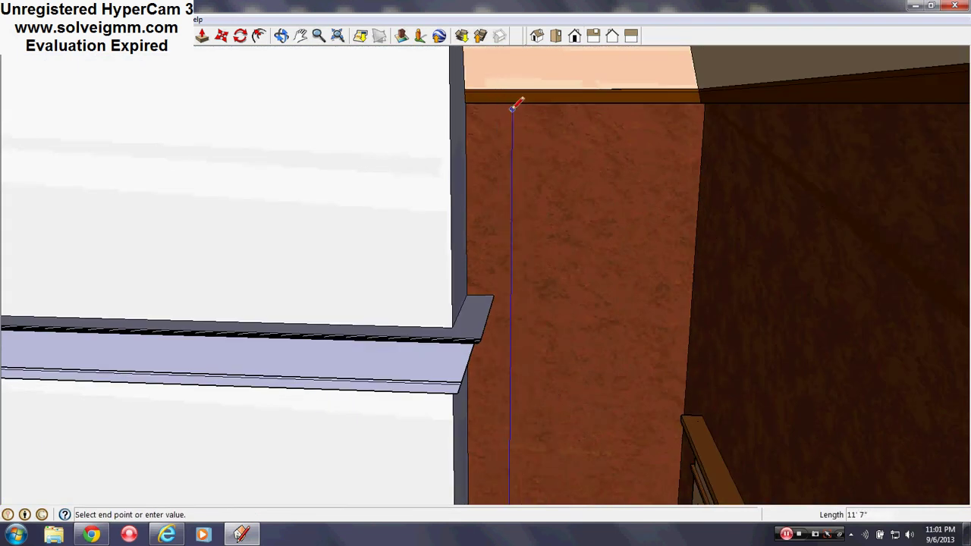
{"action": "left_click", "coordinate": [513, 107]}
{"action": "middle_click_drag", "start_coordinate": [514, 107], "coordinate": [497, 187]}
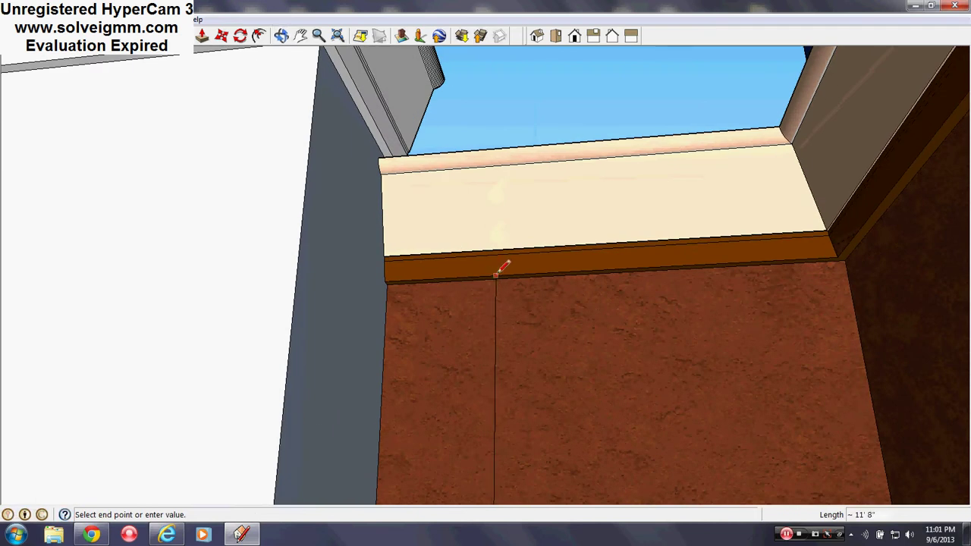
{"action": "left_click", "coordinate": [473, 281]}
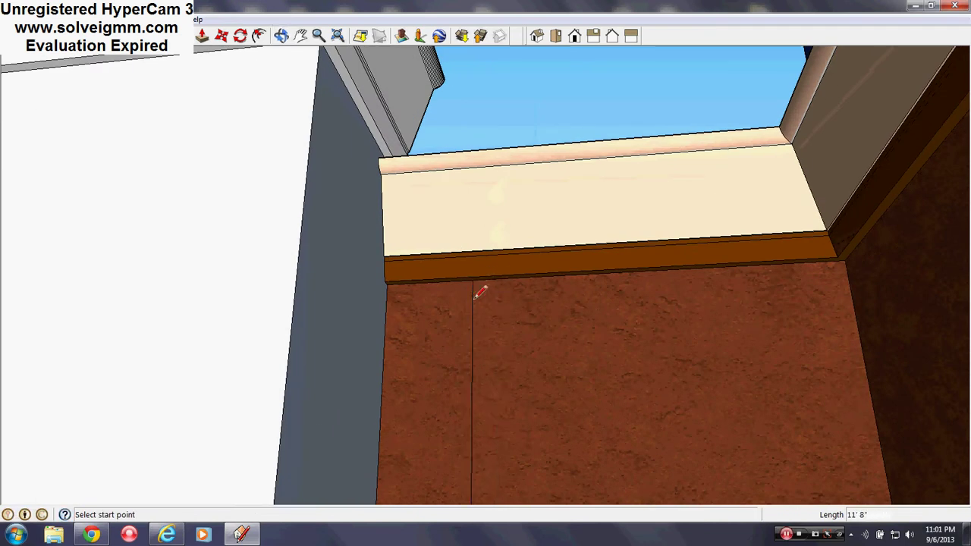
Draw an upright four-sided face that cuts through the ceiling trim at the upper end of the vertical wall line
{"action": "left_click", "coordinate": [473, 282]}
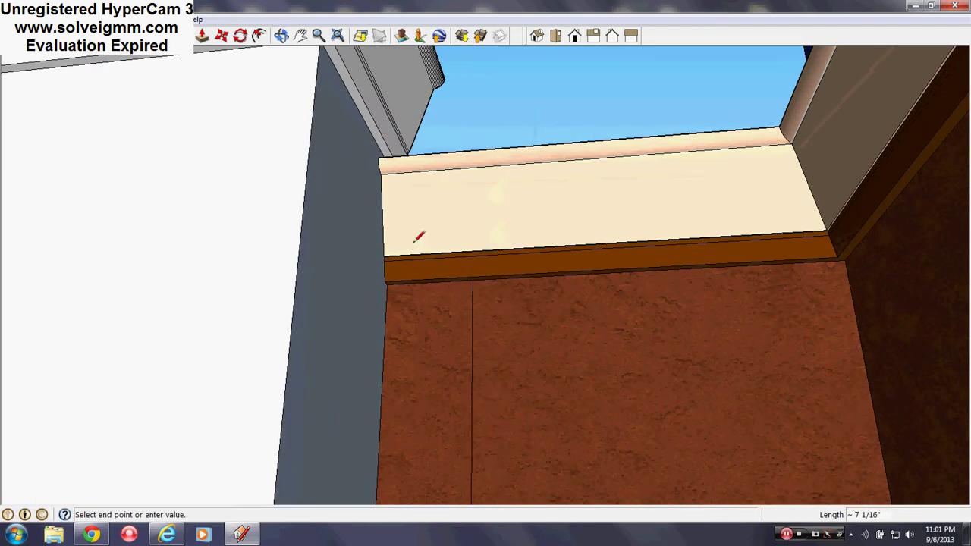
{"action": "middle_click_drag", "start_coordinate": [460, 196], "coordinate": [511, 157]}
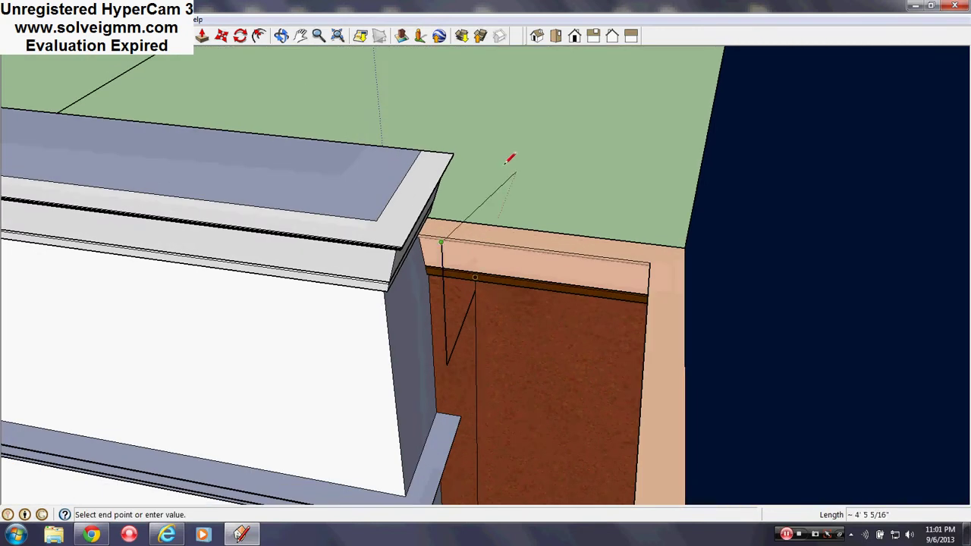
{"action": "left_click", "coordinate": [517, 82]}
{"action": "left_click", "coordinate": [475, 285]}
Intersect the upright cutting face with the model so its outline splits the ceiling trim
{"action": "right_click", "coordinate": [497, 185]}
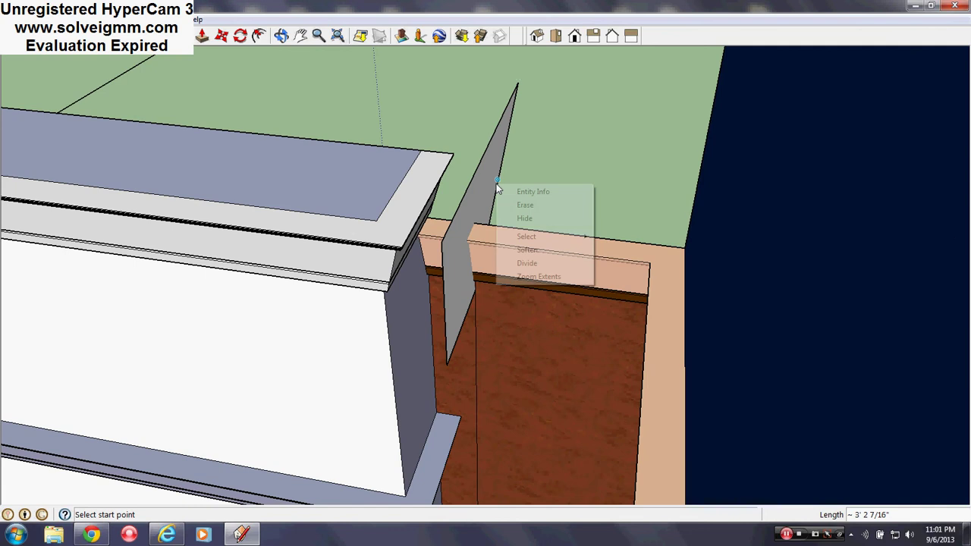
{"action": "left_click", "coordinate": [473, 210]}
{"action": "right_click", "coordinate": [473, 211]}
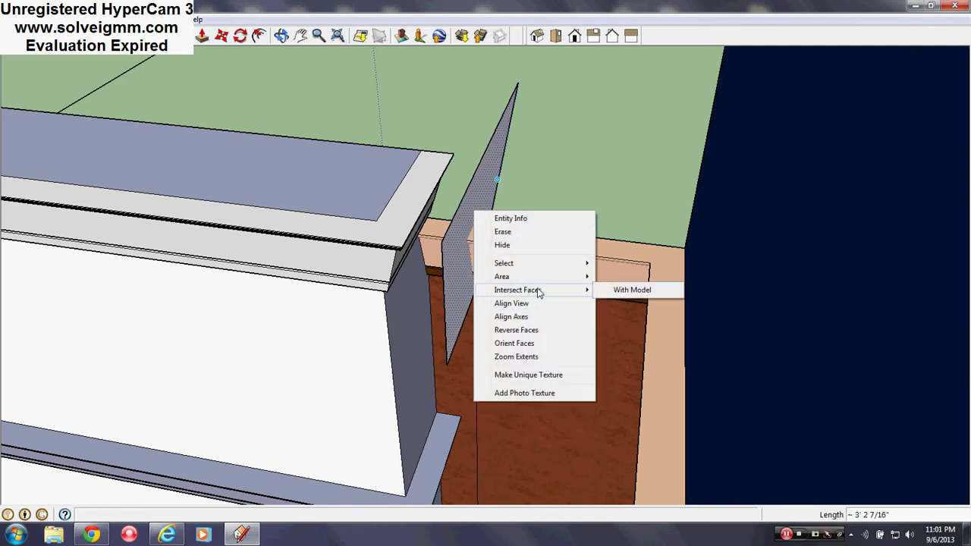
{"action": "mouse_move", "coordinate": [542, 263]}
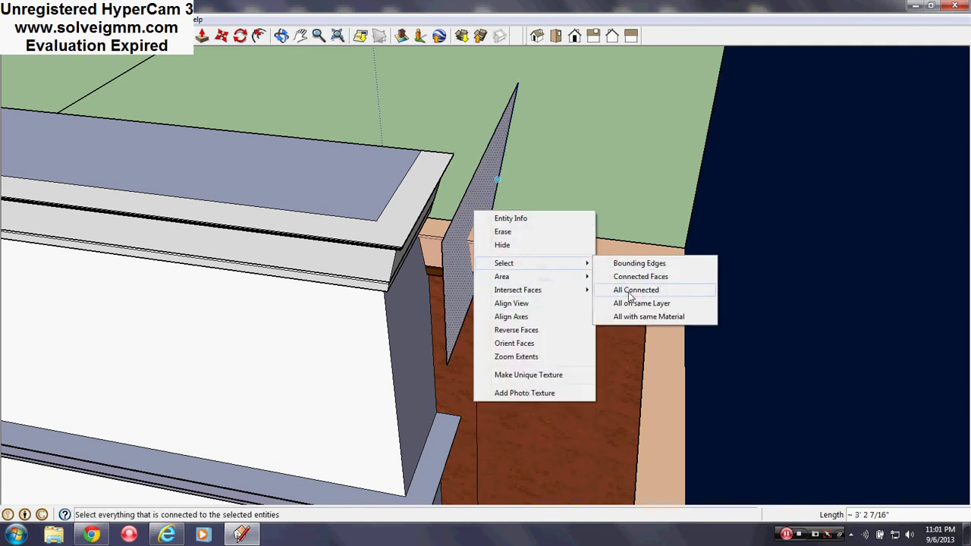
{"action": "left_click", "coordinate": [624, 290]}
{"action": "left_click", "coordinate": [499, 185]}
{"action": "right_click", "coordinate": [477, 199]}
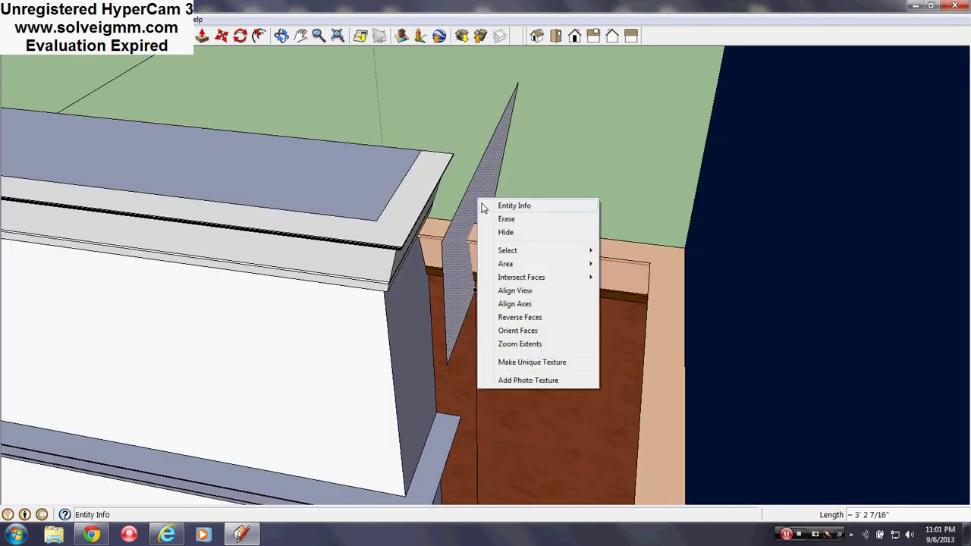
{"action": "mouse_move", "coordinate": [574, 282]}
{"action": "left_click", "coordinate": [635, 277]}
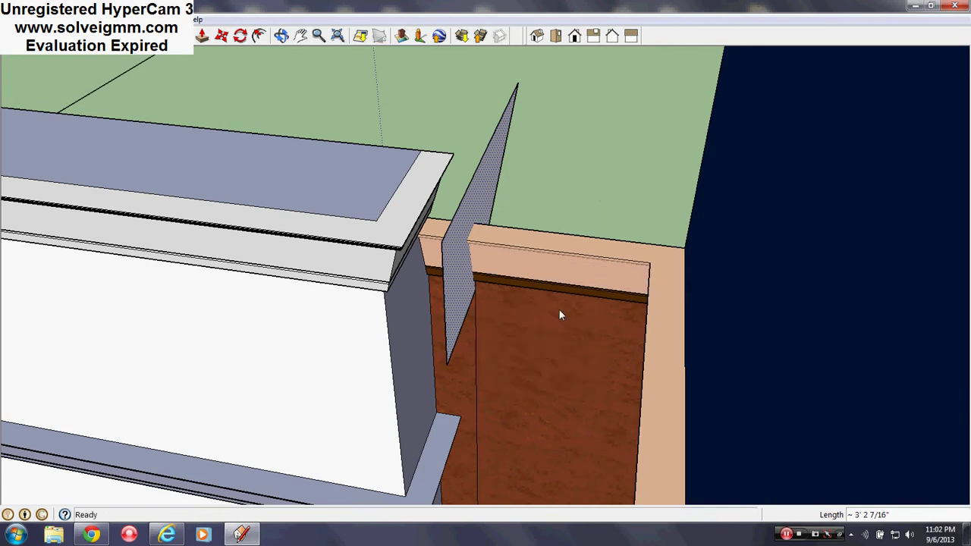
Erase the edges of the upright cutting face above and in front of the ceiling trim
{"action": "scroll", "coordinate": [490, 225], "scroll_direction": "up", "scroll_amount": 1}
{"action": "key", "text": "l"}
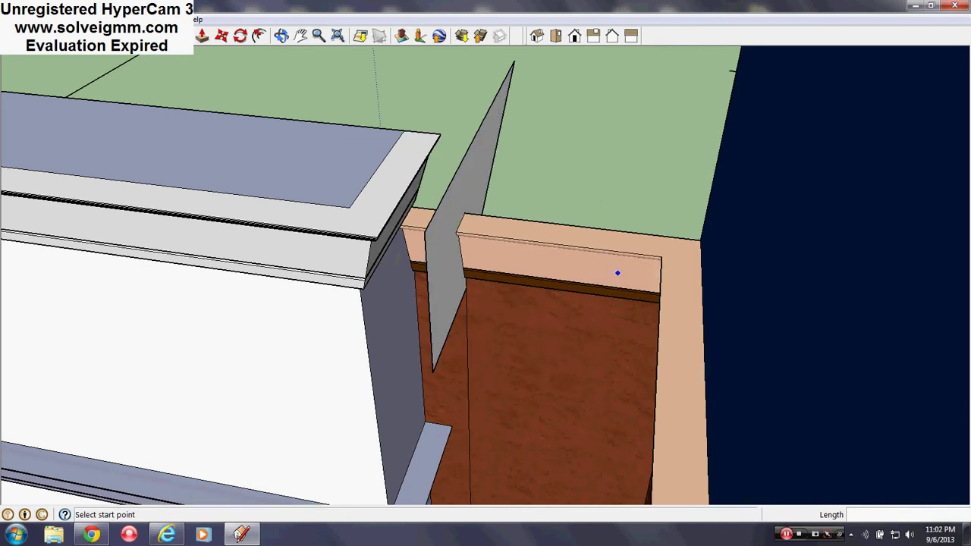
{"action": "key", "text": "e"}
{"action": "left_click_drag", "start_coordinate": [438, 363], "coordinate": [440, 334]}
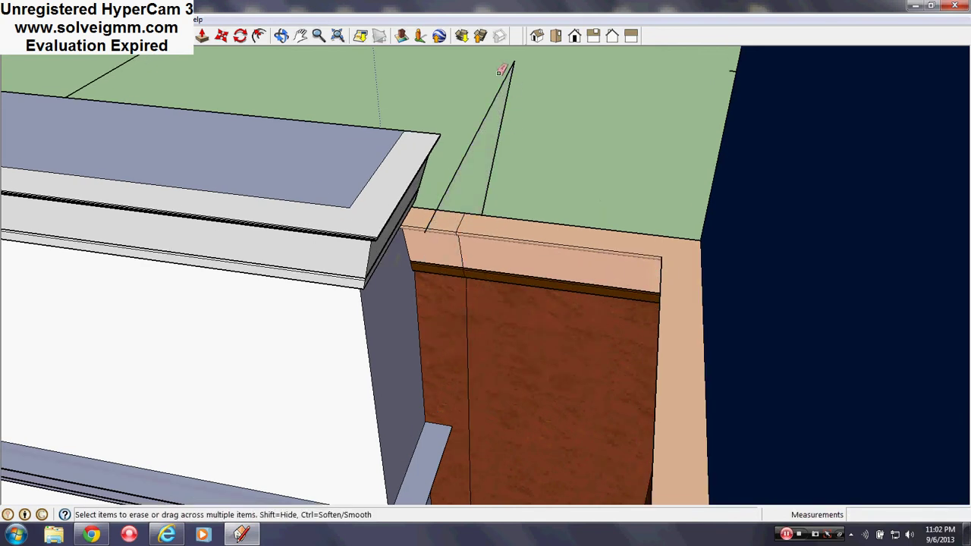
{"action": "left_click_drag", "start_coordinate": [513, 86], "coordinate": [503, 92]}
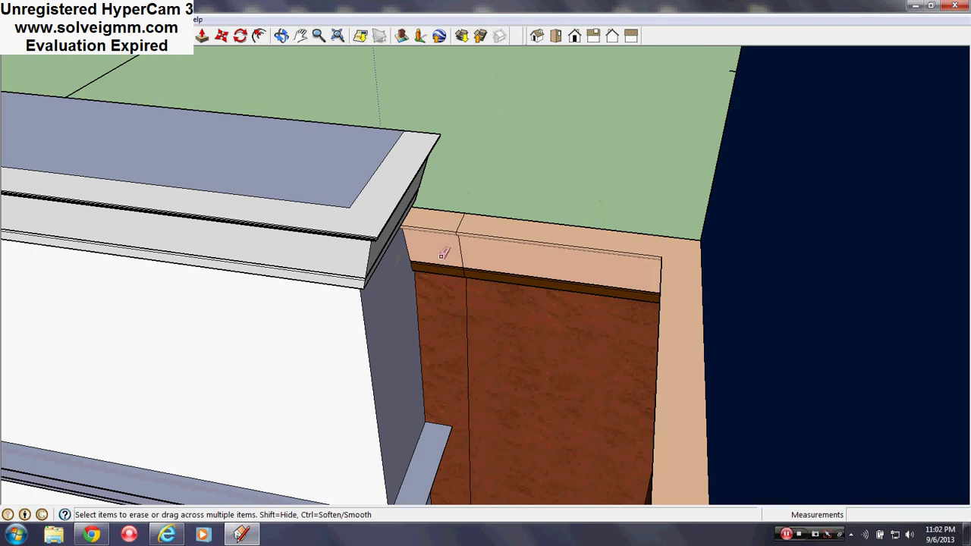
Try to select and delete the short ceiling trim section between the façade and the cut line
{"action": "mouse_move", "coordinate": [442, 254]}
{"action": "middle_mouse_down"}
{"action": "mouse_move", "coordinate": [548, 165]}
{"action": "mouse_move", "coordinate": [611, 199]}
{"action": "mouse_move", "coordinate": [599, 190]}
{"action": "middle_mouse_up"}
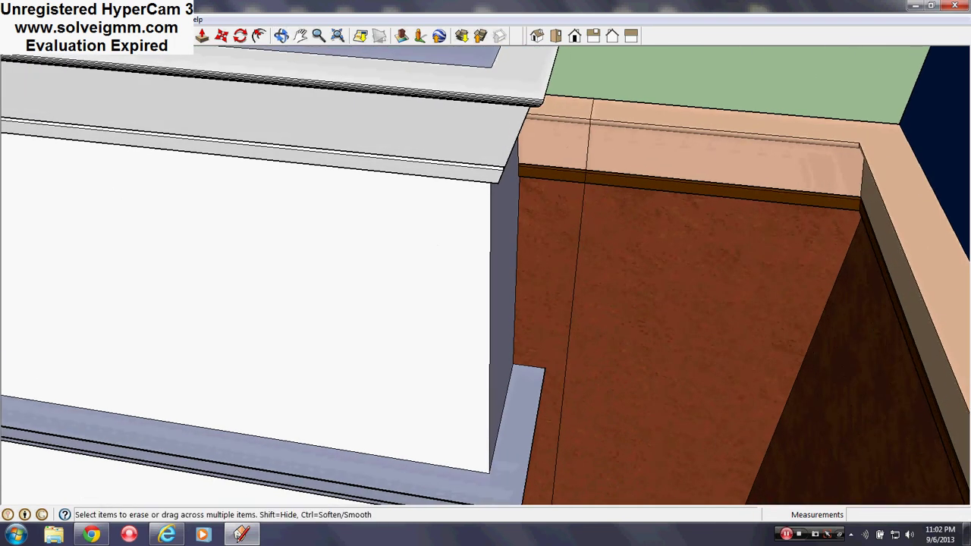
{"action": "key", "text": "space"}
{"action": "left_click_drag", "start_coordinate": [554, 166], "coordinate": [553, 199]}
{"action": "left_click", "coordinate": [579, 78]}
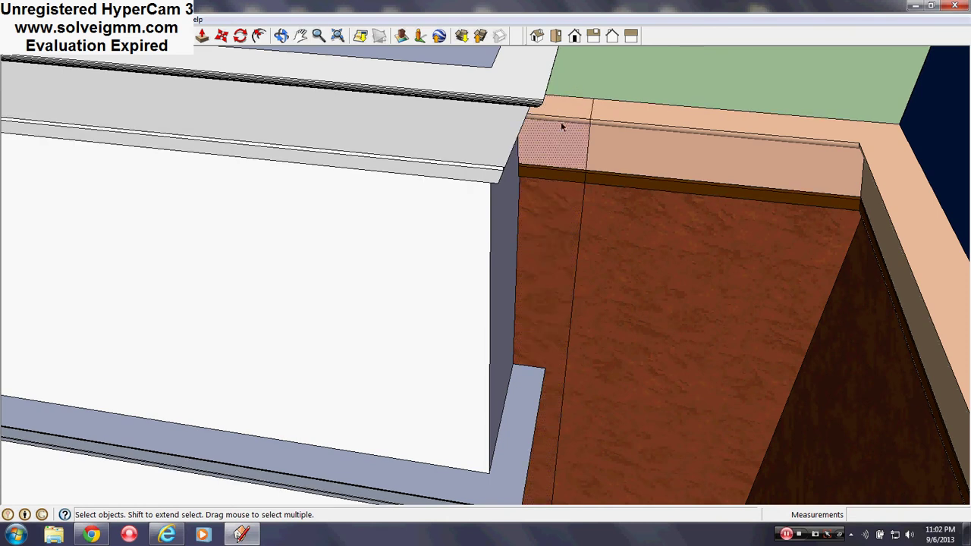
{"action": "left_click", "coordinate": [573, 92]}
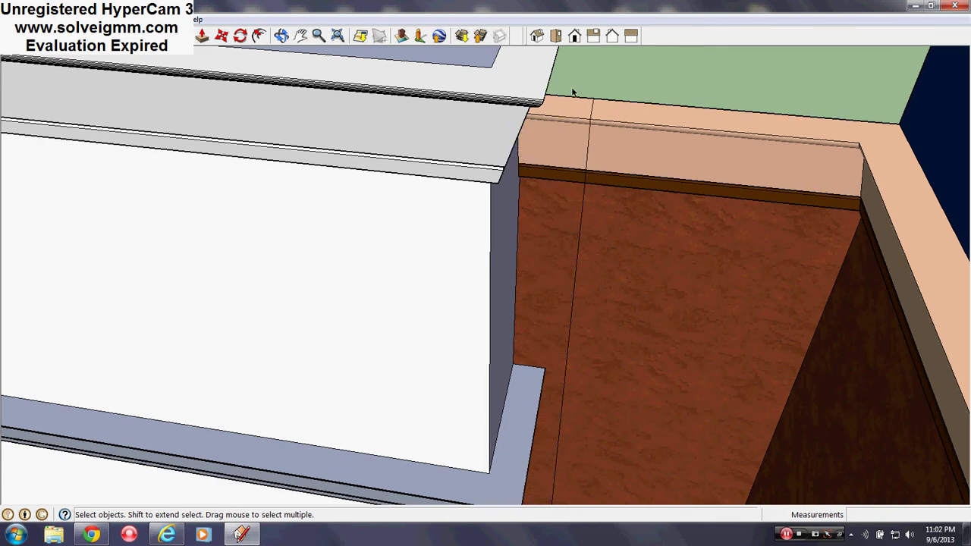
{"action": "left_click", "coordinate": [559, 138]}
{"action": "left_click_drag", "start_coordinate": [539, 200], "coordinate": [562, 139]}
{"action": "middle_click_drag", "start_coordinate": [562, 139], "coordinate": [644, 115]}
{"action": "left_click_drag", "start_coordinate": [543, 141], "coordinate": [536, 206]}
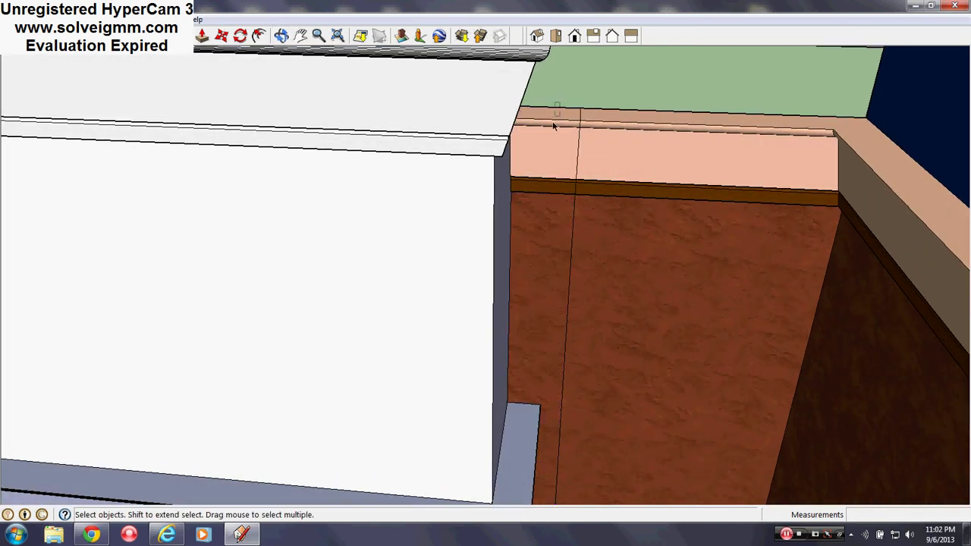
{"action": "left_click_drag", "start_coordinate": [543, 168], "coordinate": [538, 198]}
{"action": "double_click", "coordinate": [535, 208]}
{"action": "key", "text": "Delete"}
Erase the brown wall strip and the lower ceiling trim bands between the façade and the cut line
{"action": "middle_click_drag", "start_coordinate": [572, 198], "coordinate": [569, 273]}
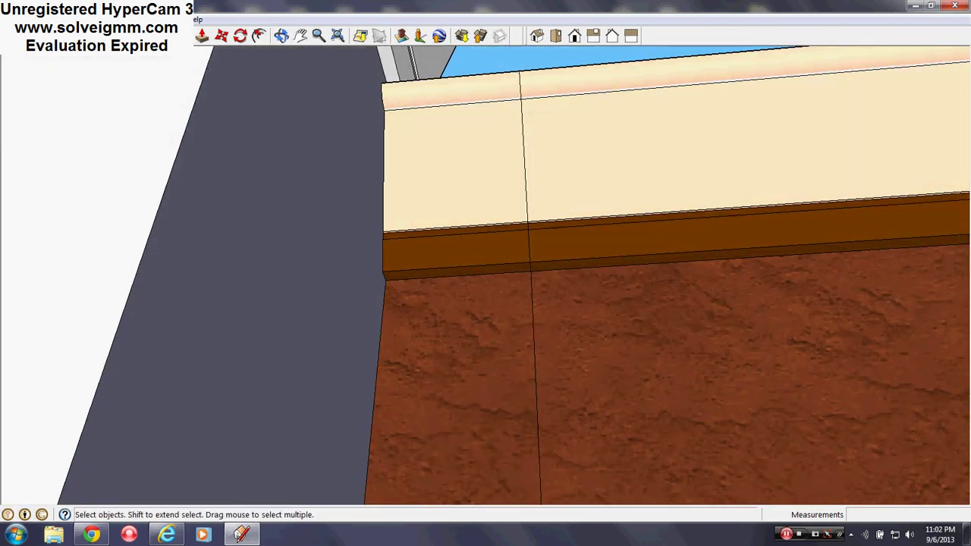
{"action": "key", "text": "e"}
{"action": "left_click", "coordinate": [494, 262]}
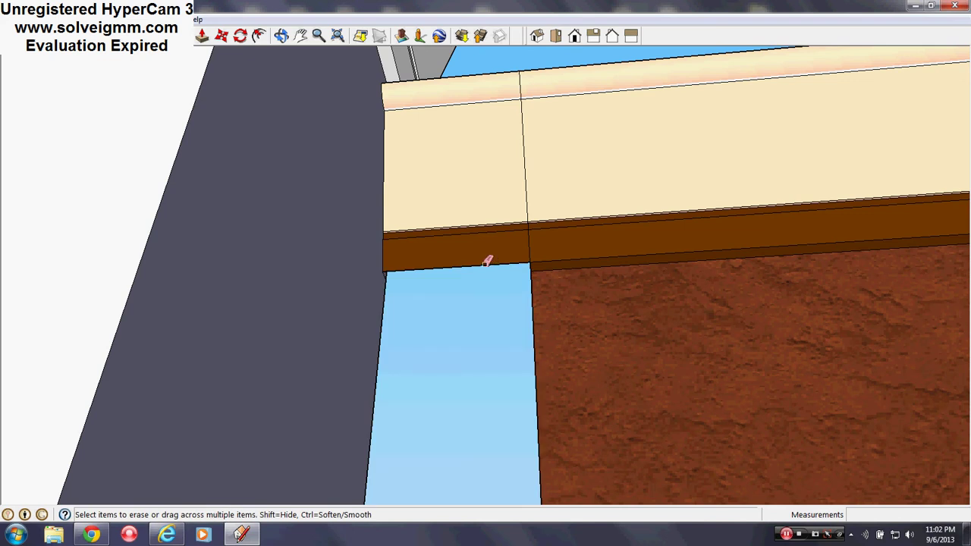
{"action": "mouse_move", "coordinate": [487, 261]}
{"action": "left_mouse_down"}
{"action": "mouse_move", "coordinate": [479, 237]}
{"action": "mouse_move", "coordinate": [472, 278]}
{"action": "mouse_move", "coordinate": [479, 133]}
{"action": "left_mouse_up"}
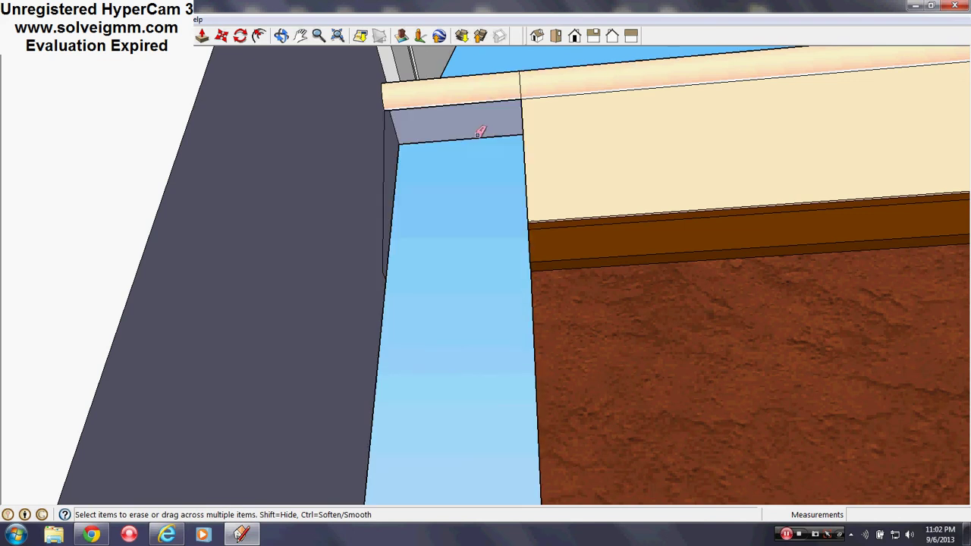
{"action": "right_click", "coordinate": [472, 107]}
{"action": "left_click", "coordinate": [493, 113]}
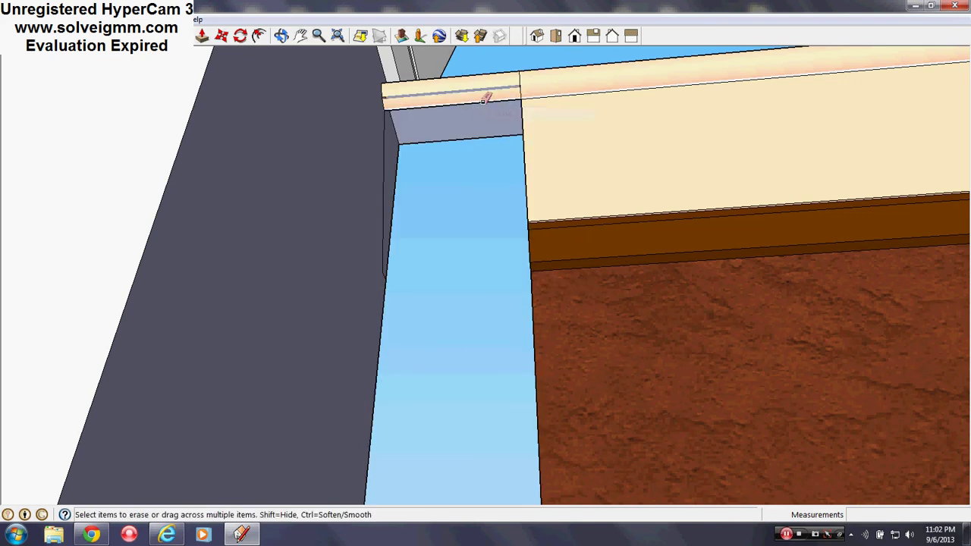
Delete the remaining short pieces of rounded upper trim between the façade and the cut line
{"action": "middle_click_drag", "start_coordinate": [486, 97], "coordinate": [531, 115]}
{"action": "key", "text": "space"}
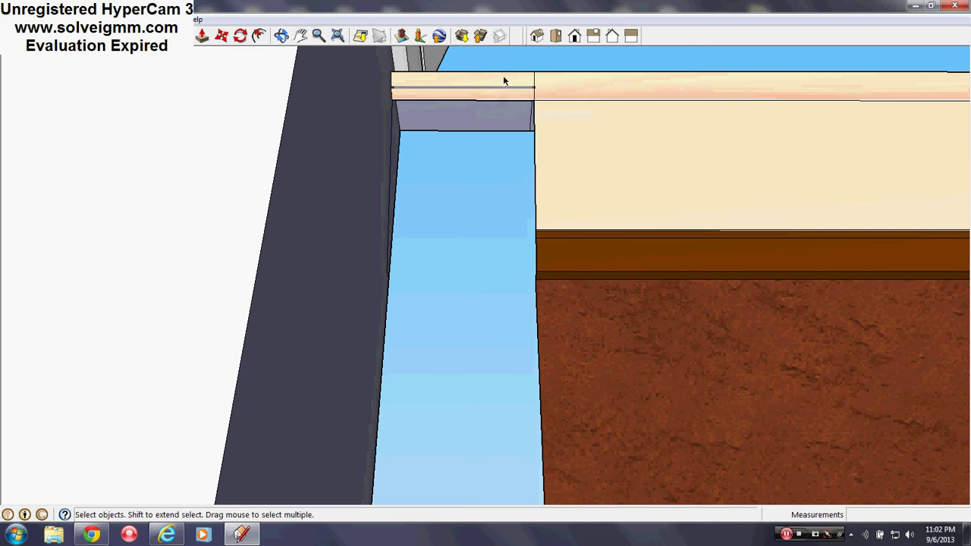
{"action": "triple_click", "coordinate": [485, 107]}
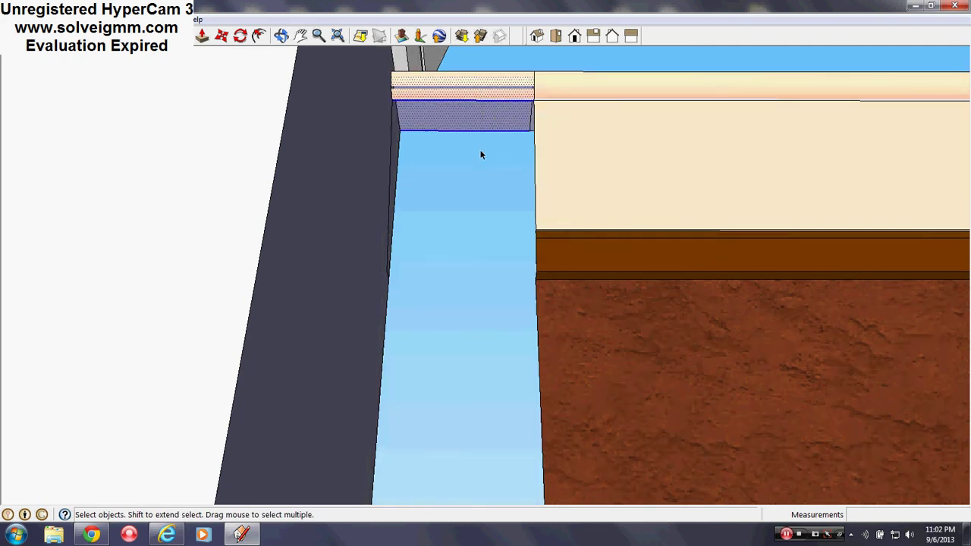
{"action": "key", "text": "Delete"}
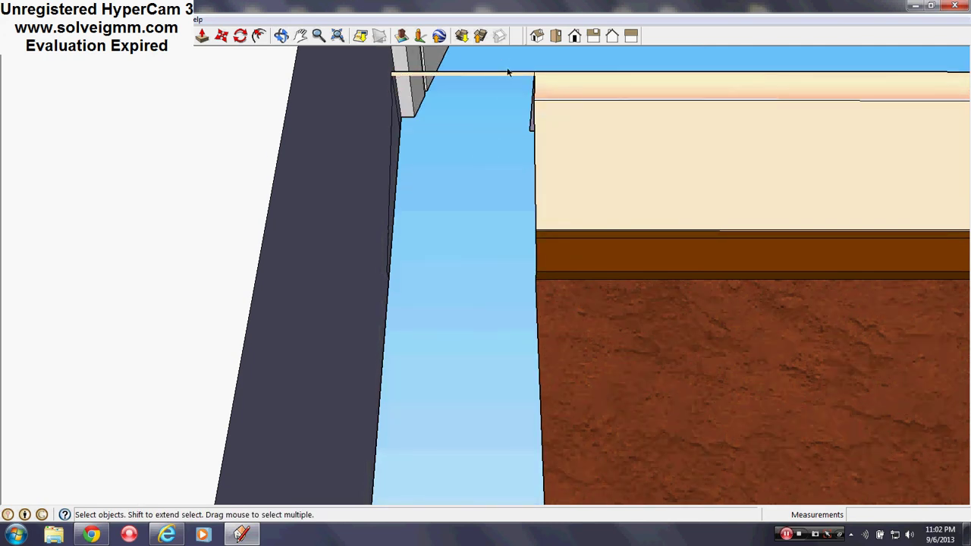
{"action": "left_click_drag", "start_coordinate": [519, 58], "coordinate": [491, 106]}
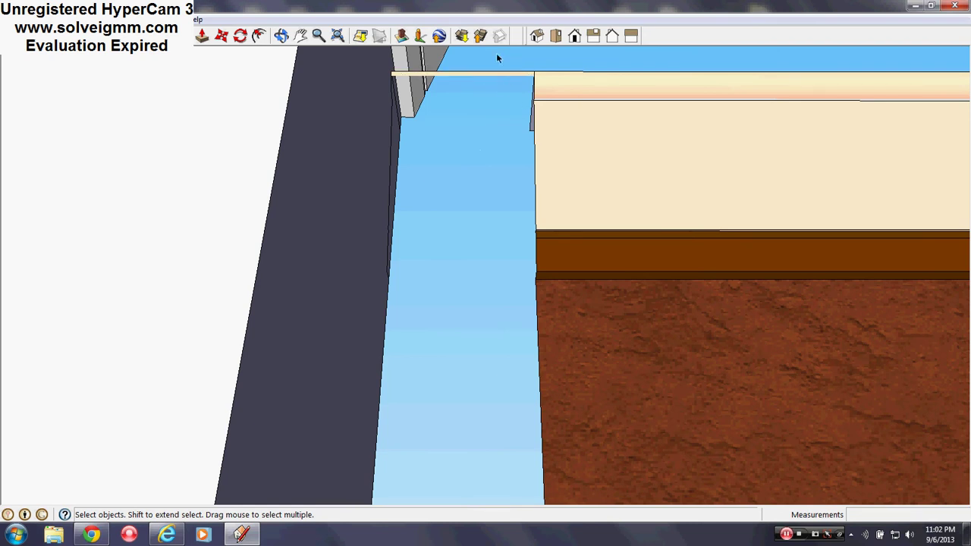
{"action": "left_click_drag", "start_coordinate": [498, 55], "coordinate": [482, 100]}
{"action": "scroll", "coordinate": [633, 108], "scroll_direction": "down", "scroll_amount": 2}
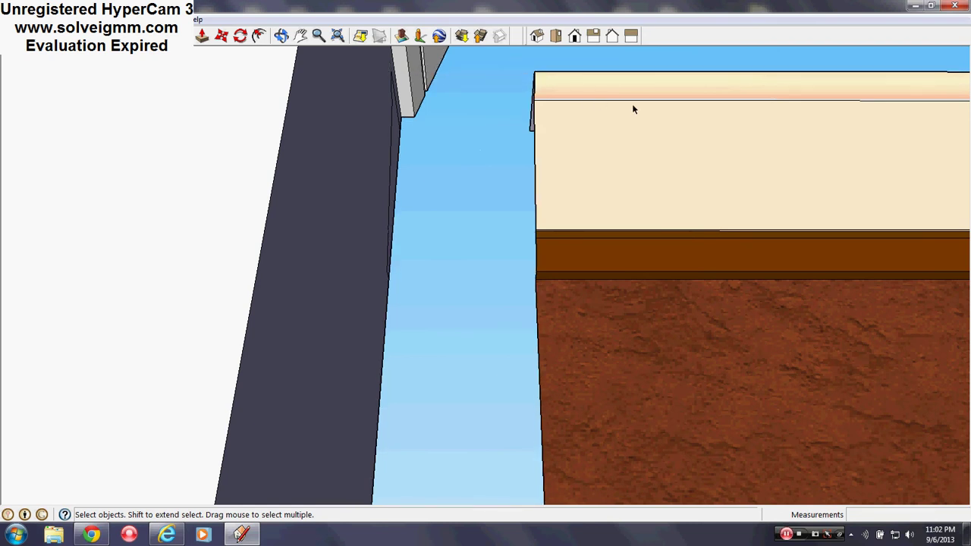
Erase the short dark base strip connecting the foot of the façade to the brown wall
{"action": "middle_click_drag", "start_coordinate": [633, 109], "coordinate": [652, 303]}
{"action": "scroll", "coordinate": [409, 166], "scroll_direction": "up", "scroll_amount": 2}
{"action": "scroll", "coordinate": [673, 204], "scroll_direction": "down", "scroll_amount": 2}
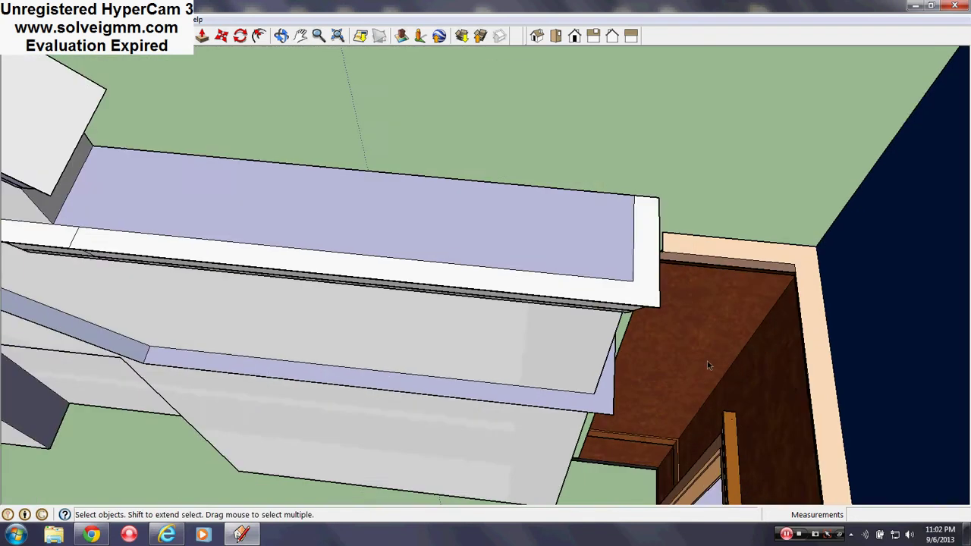
{"action": "scroll", "coordinate": [653, 303], "scroll_direction": "up", "scroll_amount": 2}
{"action": "scroll", "coordinate": [488, 278], "scroll_direction": "up", "scroll_amount": 3}
{"action": "scroll", "coordinate": [737, 251], "scroll_direction": "down", "scroll_amount": 3}
{"action": "scroll", "coordinate": [774, 235], "scroll_direction": "up", "scroll_amount": 3}
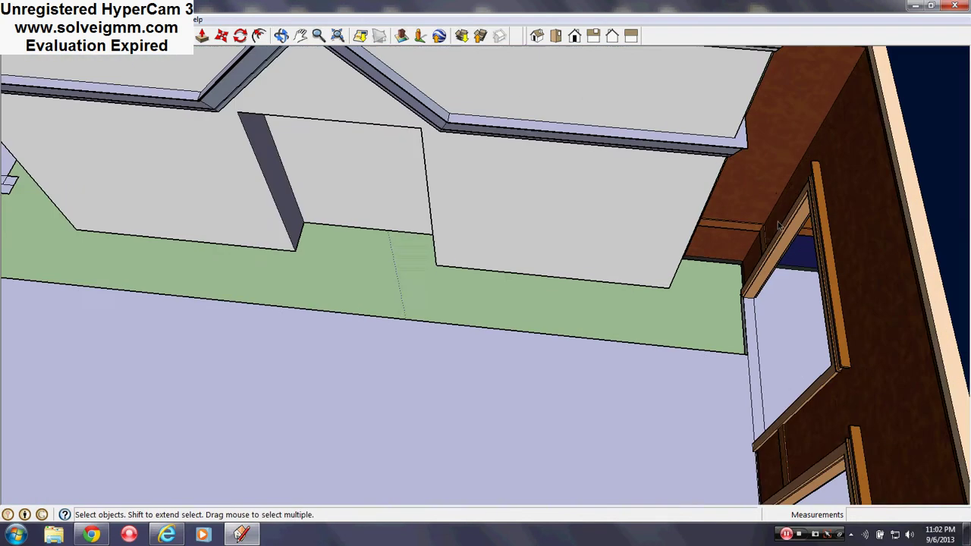
{"action": "key", "text": "e"}
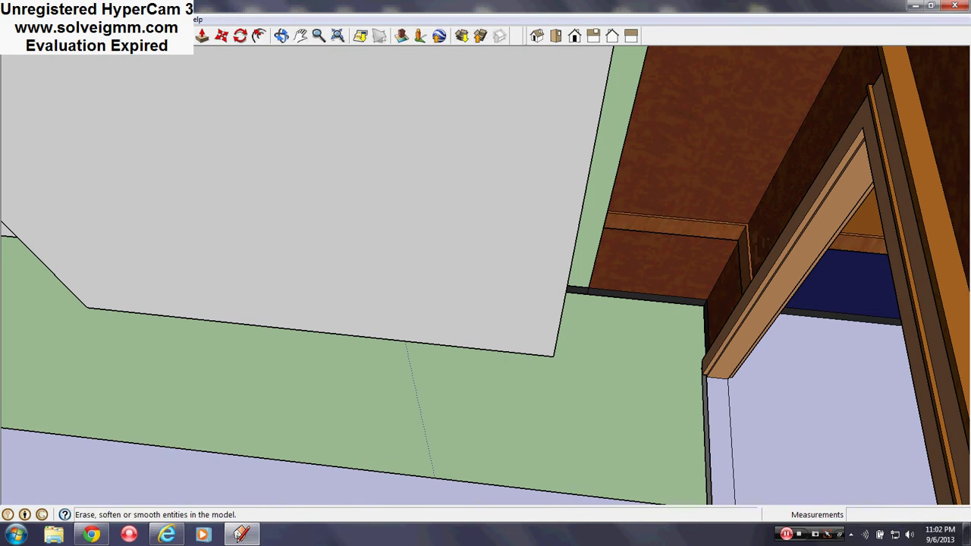
{"action": "scroll", "coordinate": [678, 256], "scroll_direction": "up", "scroll_amount": 3}
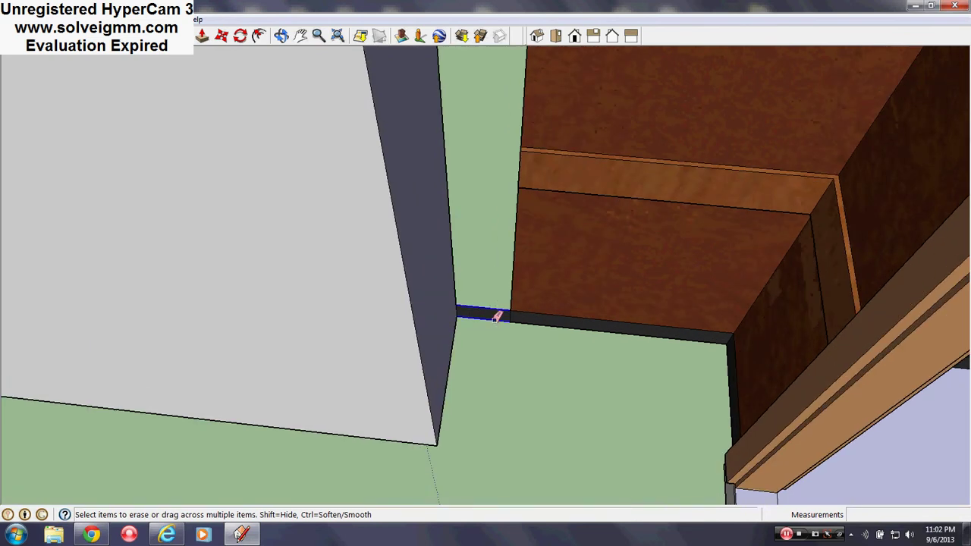
Select all geometry connected to the façade's front face to check whether it is separated from the building
{"action": "scroll", "coordinate": [607, 275], "scroll_direction": "down", "scroll_amount": 6}
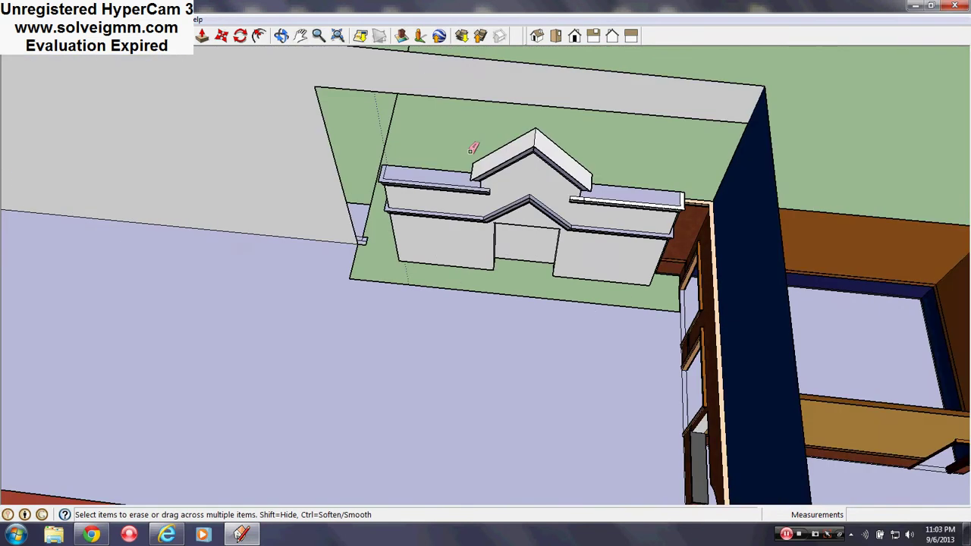
{"action": "middle_click_drag", "start_coordinate": [473, 149], "coordinate": [544, 170]}
{"action": "right_click", "coordinate": [542, 175]}
{"action": "mouse_move", "coordinate": [626, 231]}
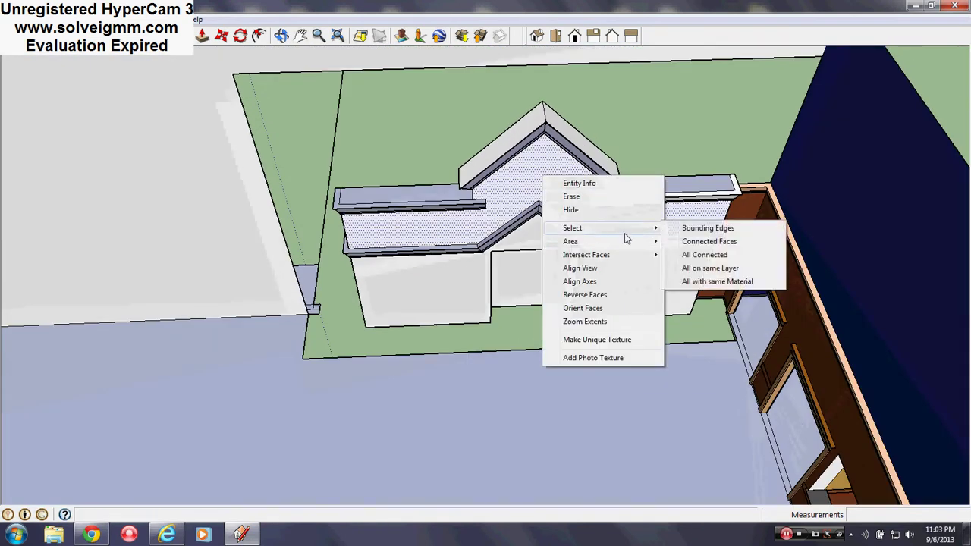
{"action": "left_click", "coordinate": [704, 254]}
{"action": "scroll", "coordinate": [664, 330], "scroll_direction": "up", "scroll_amount": 5}
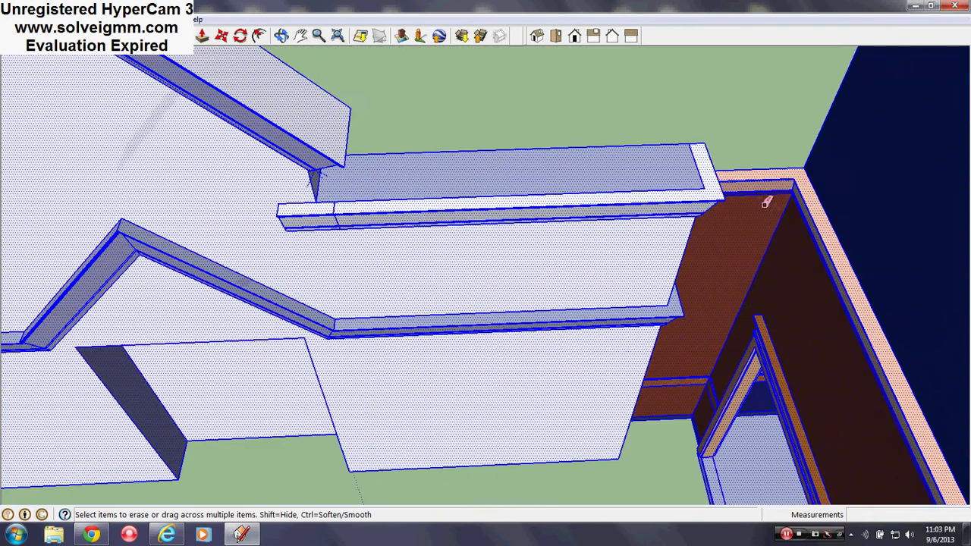
{"action": "middle_click_drag", "start_coordinate": [768, 203], "coordinate": [750, 157]}
{"action": "scroll", "coordinate": [746, 134], "scroll_direction": "down", "scroll_amount": 3}
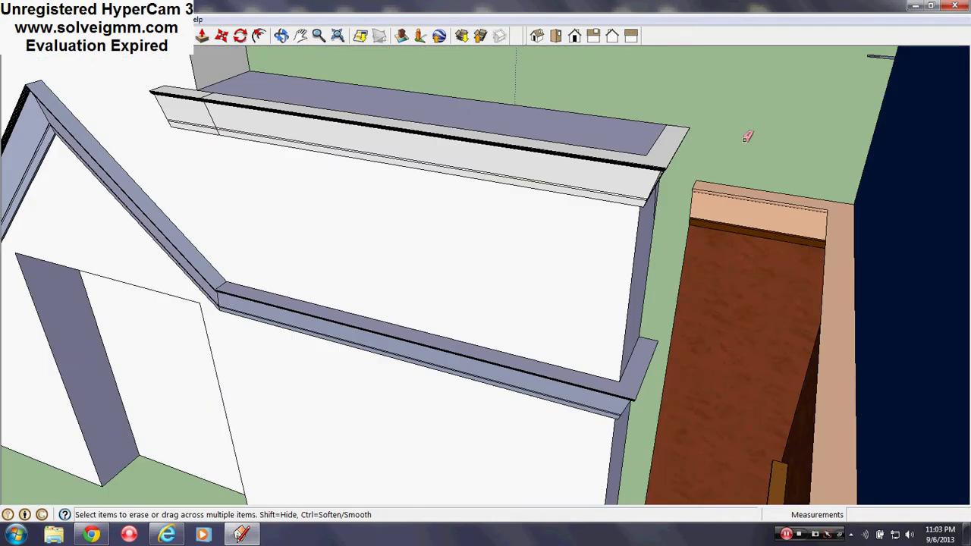
Draw a four-sided outline about 10 7/8" tall around the trim profile on the façade's end wall
{"action": "scroll", "coordinate": [726, 217], "scroll_direction": "up", "scroll_amount": 5}
{"action": "mouse_move", "coordinate": [726, 217]}
{"action": "middle_mouse_down"}
{"action": "mouse_move", "coordinate": [695, 137]}
{"action": "mouse_move", "coordinate": [660, 166]}
{"action": "mouse_move", "coordinate": [698, 126]}
{"action": "mouse_move", "coordinate": [533, 130]}
{"action": "middle_mouse_up"}
{"action": "key", "text": "l"}
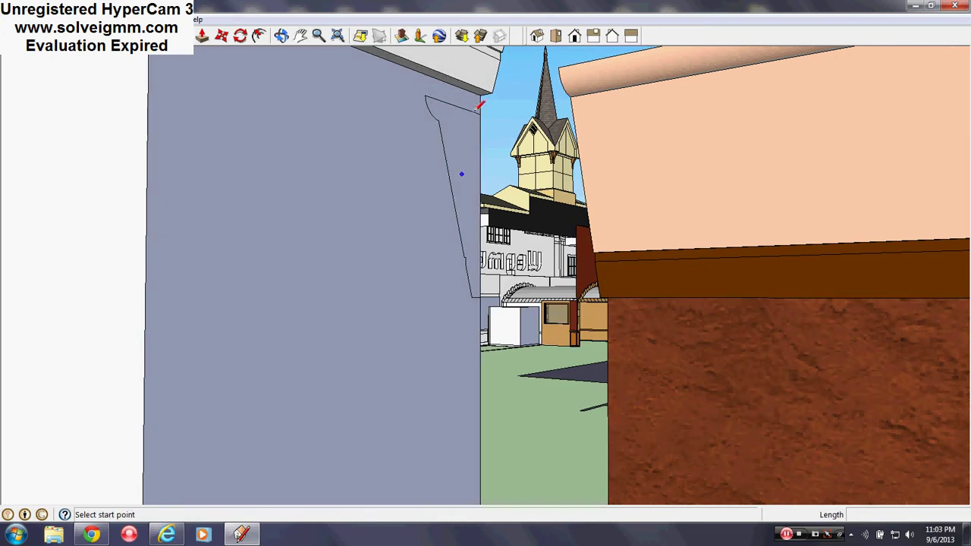
{"action": "left_click", "coordinate": [481, 103]}
{"action": "left_click", "coordinate": [393, 74]}
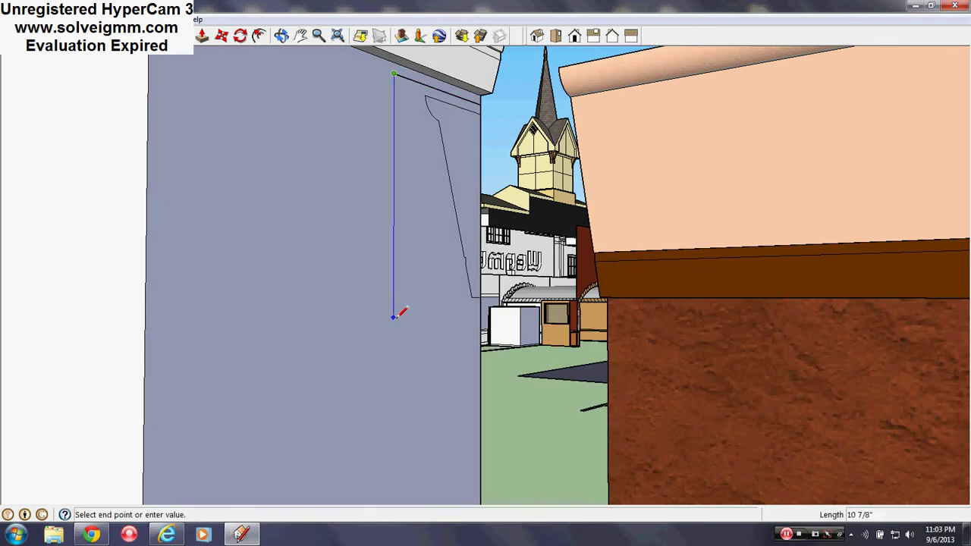
{"action": "left_click", "coordinate": [393, 319]}
{"action": "left_click", "coordinate": [481, 315]}
Erase the end wall's edge beside the drawn outline to cut away the wall area around the trim profile
{"action": "middle_click_drag", "start_coordinate": [395, 368], "coordinate": [372, 99]}
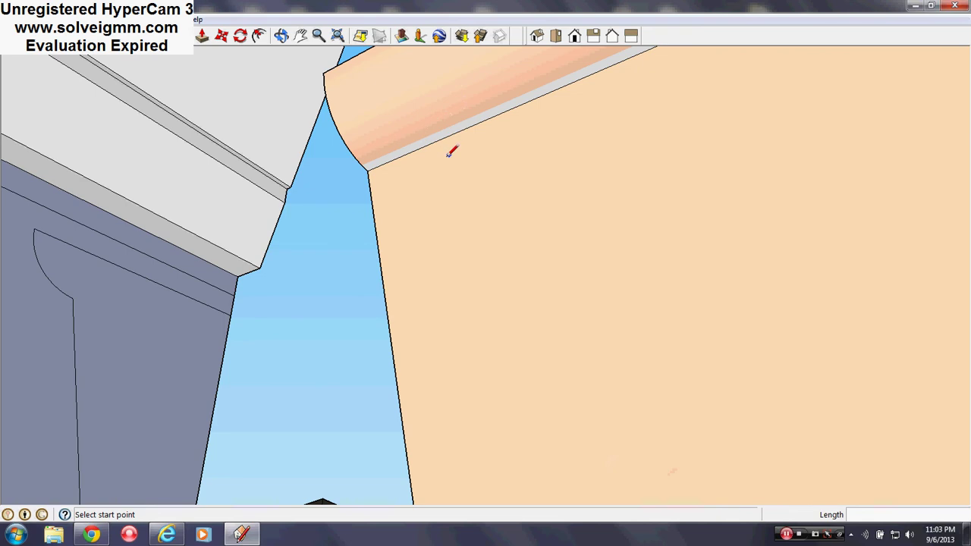
{"action": "middle_click_drag", "start_coordinate": [444, 179], "coordinate": [574, 102]}
{"action": "key", "text": "e"}
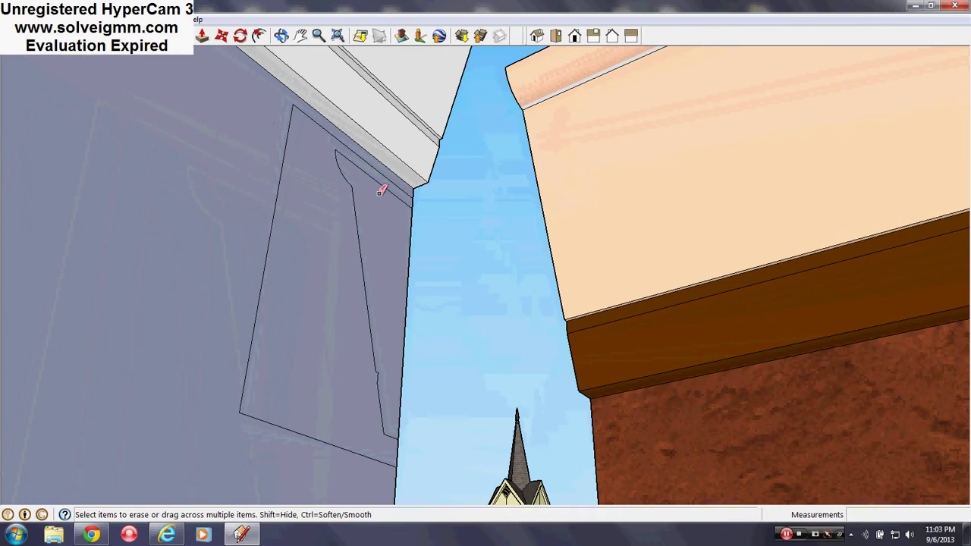
{"action": "left_click", "coordinate": [417, 200]}
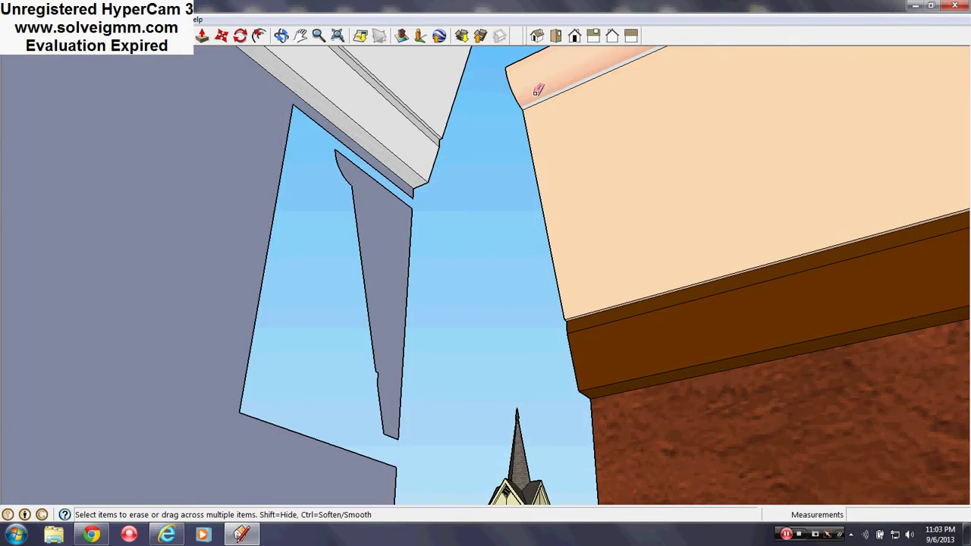
Select all geometry connected to the leftover profile face to check what it is still joined to
{"action": "right_click", "coordinate": [361, 224]}
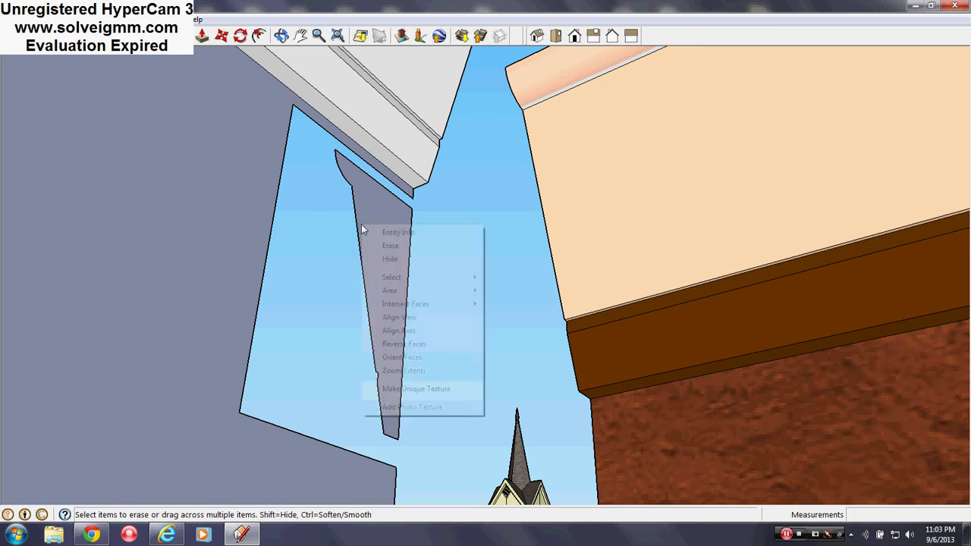
{"action": "mouse_move", "coordinate": [438, 293]}
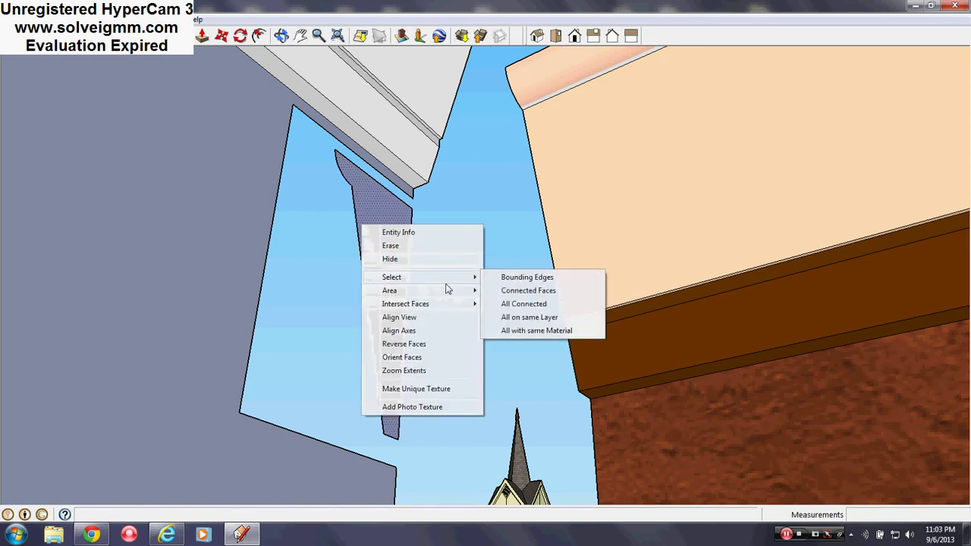
{"action": "left_click", "coordinate": [510, 305]}
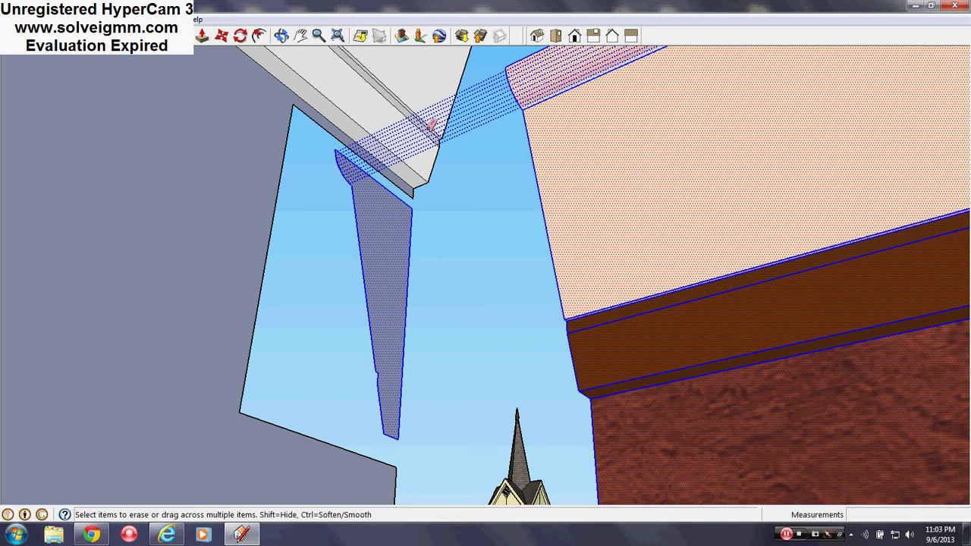
{"action": "key", "text": "Escape"}
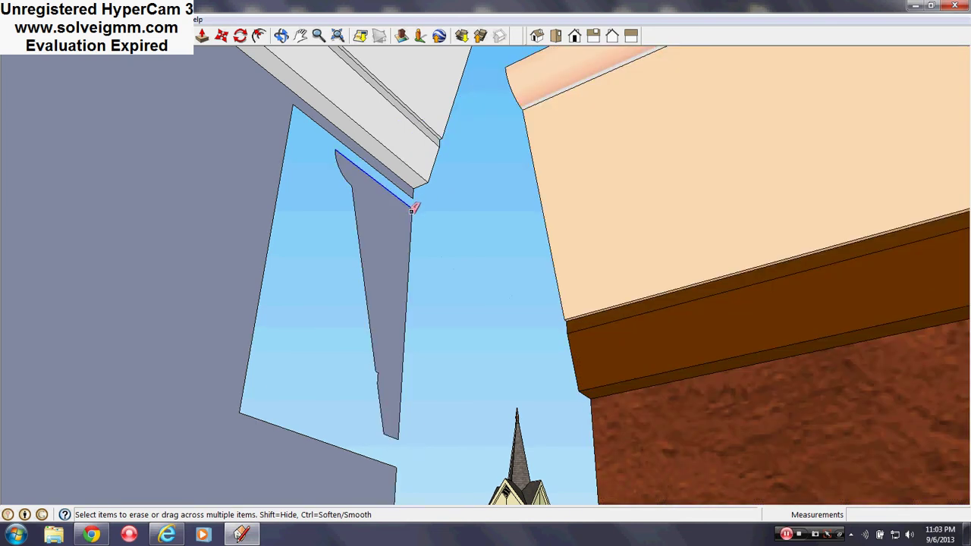
Erase the leftover trim profile face in the wall opening and delete all its remaining connected edges
{"action": "left_click_drag", "start_coordinate": [376, 199], "coordinate": [336, 165]}
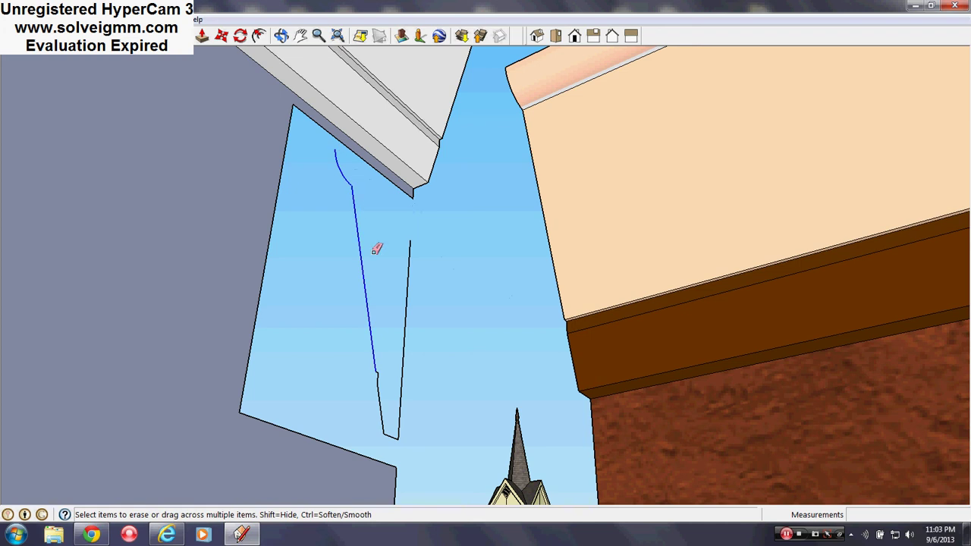
{"action": "left_click_drag", "start_coordinate": [374, 251], "coordinate": [387, 354]}
{"action": "right_click", "coordinate": [379, 391]}
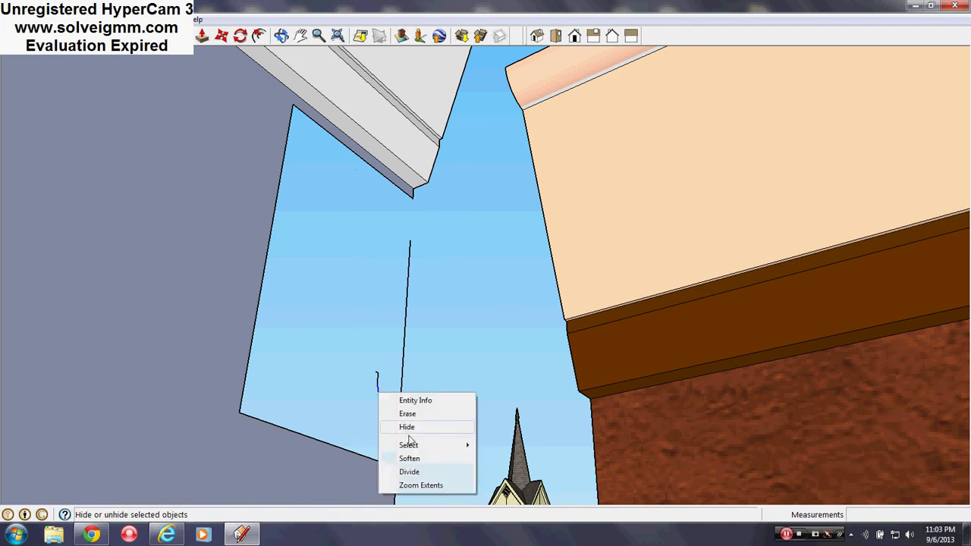
{"action": "mouse_move", "coordinate": [449, 447]}
{"action": "left_click", "coordinate": [487, 460]}
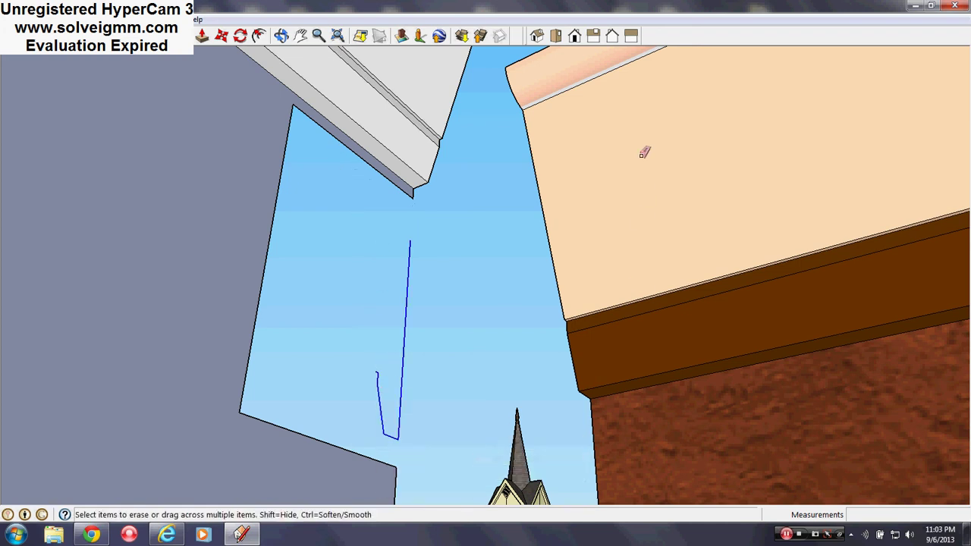
{"action": "key", "text": "Delete"}
Select all geometry connected to the façade's front face and make it a component named Doorway
{"action": "mouse_move", "coordinate": [587, 90]}
{"action": "middle_mouse_down"}
{"action": "mouse_move", "coordinate": [614, 342]}
{"action": "mouse_move", "coordinate": [609, 284]}
{"action": "mouse_move", "coordinate": [686, 392]}
{"action": "middle_mouse_up"}
{"action": "scroll", "coordinate": [687, 392], "scroll_direction": "down", "scroll_amount": 10}
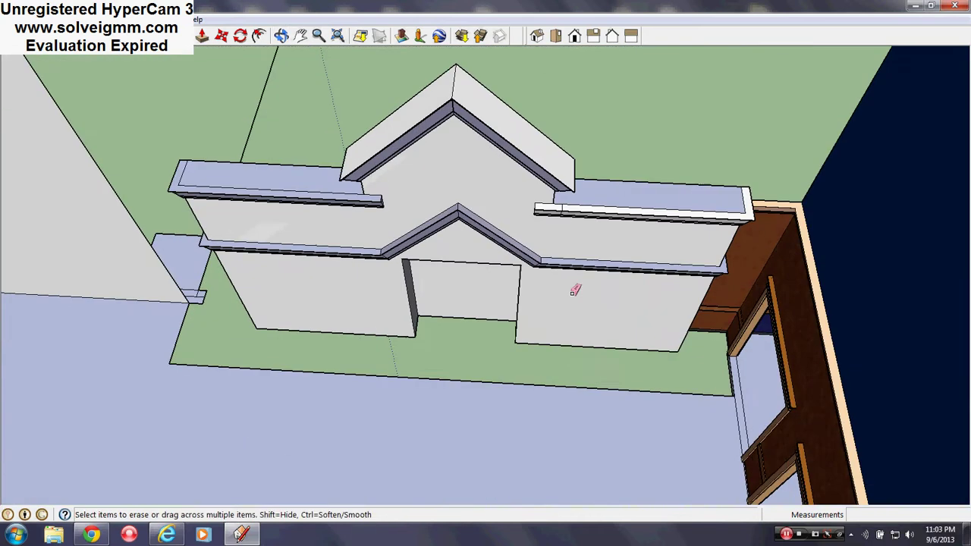
{"action": "right_click", "coordinate": [545, 230]}
{"action": "mouse_move", "coordinate": [605, 284]}
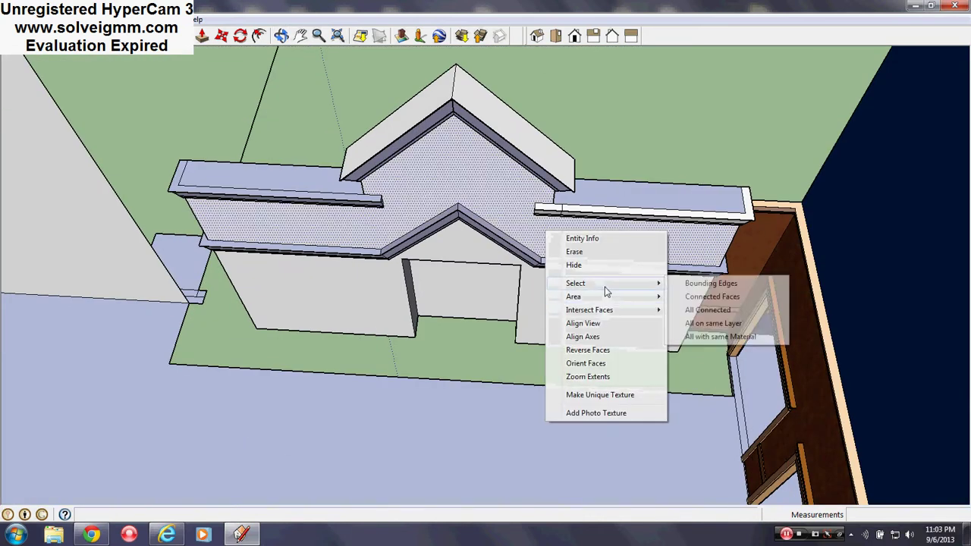
{"action": "left_click", "coordinate": [747, 310]}
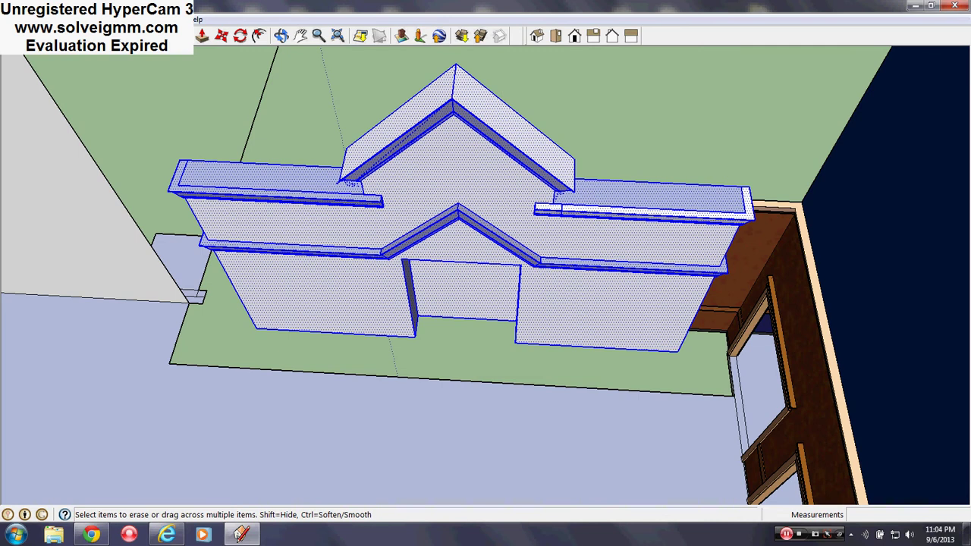
{"action": "key", "text": "l"}
{"action": "right_click", "coordinate": [495, 172]}
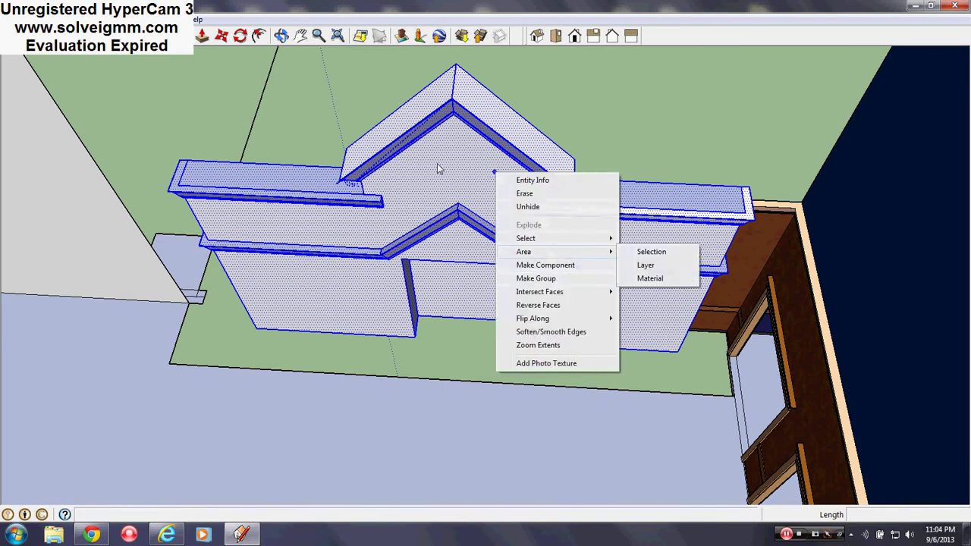
{"action": "left_click", "coordinate": [545, 265]}
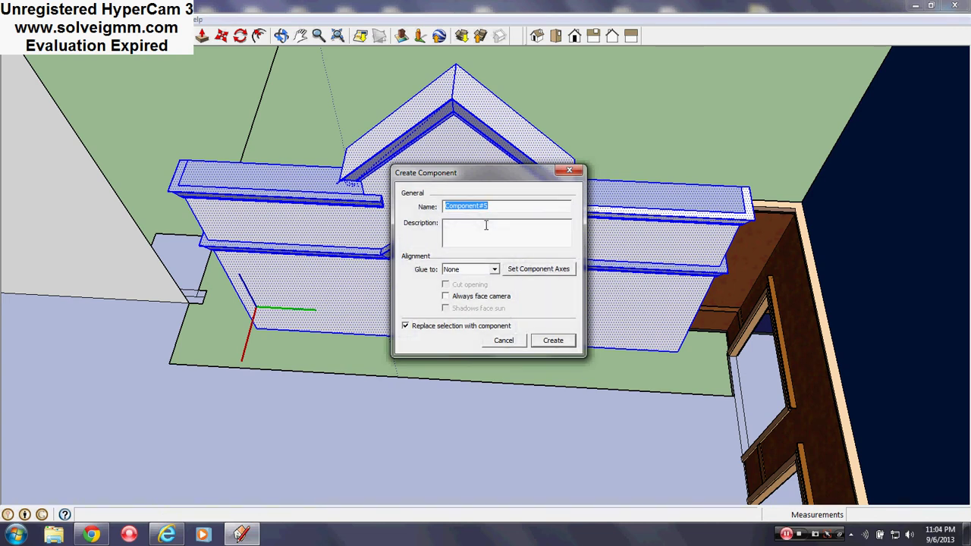
{"action": "type", "text": "Doorway"}
{"action": "left_click", "coordinate": [553, 341]}
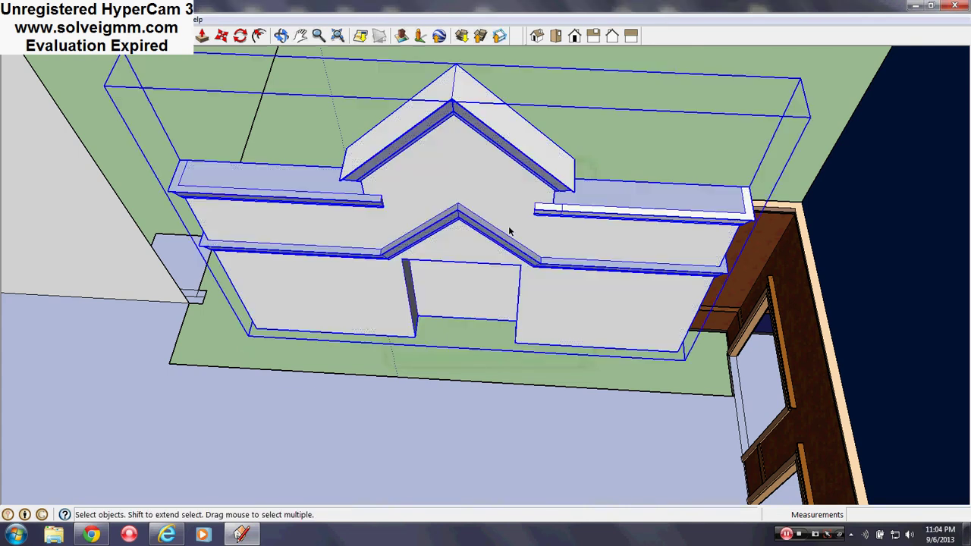
Open the Doorway component for editing and draw a vertical line about 5' 5 5/8" long from the lower trim's peak to the upper gable's inner peak
{"action": "right_click", "coordinate": [485, 187]}
{"action": "left_click", "coordinate": [545, 253]}
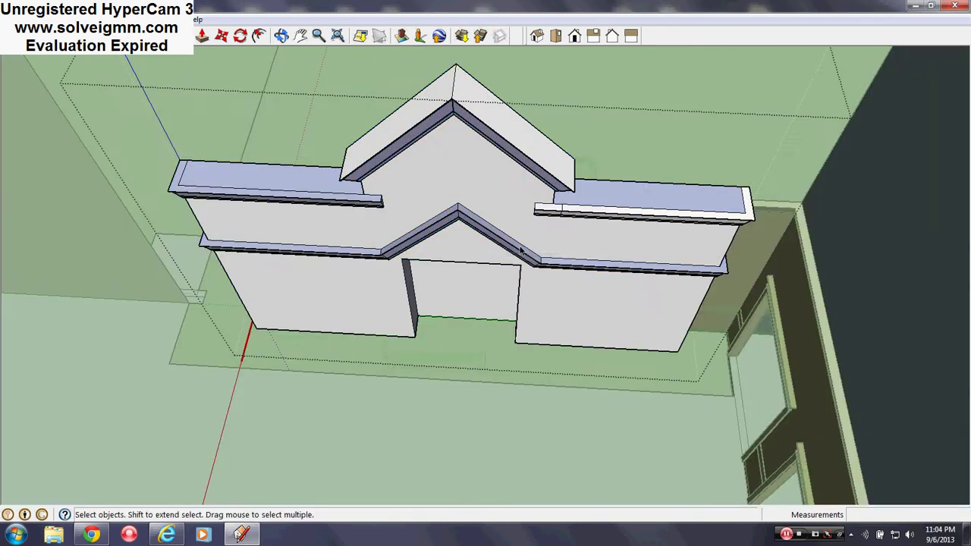
{"action": "scroll", "coordinate": [501, 417], "scroll_direction": "up", "scroll_amount": 5}
{"action": "middle_click_drag", "start_coordinate": [499, 417], "coordinate": [503, 353]}
{"action": "scroll", "coordinate": [496, 412], "scroll_direction": "down", "scroll_amount": 5}
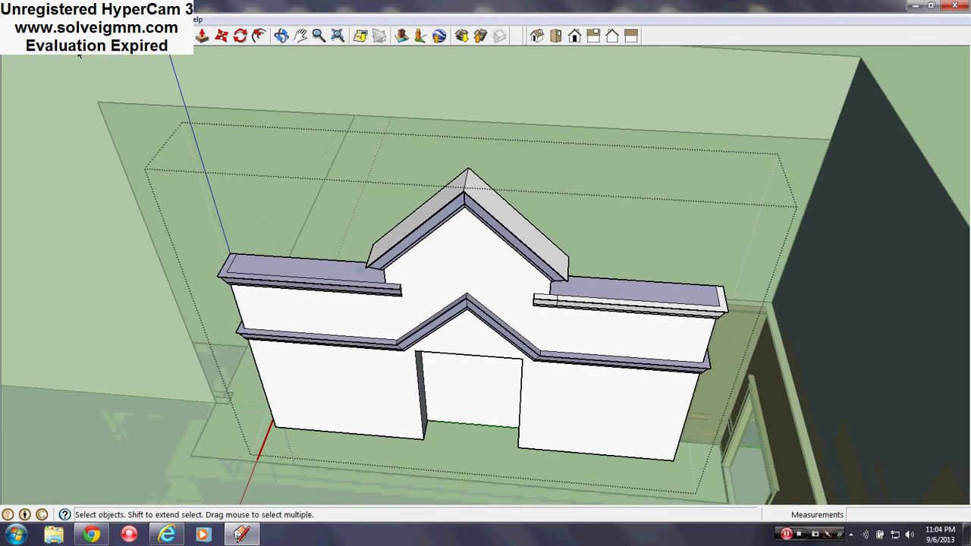
{"action": "key", "text": "l"}
{"action": "scroll", "coordinate": [461, 289], "scroll_direction": "up", "scroll_amount": 4}
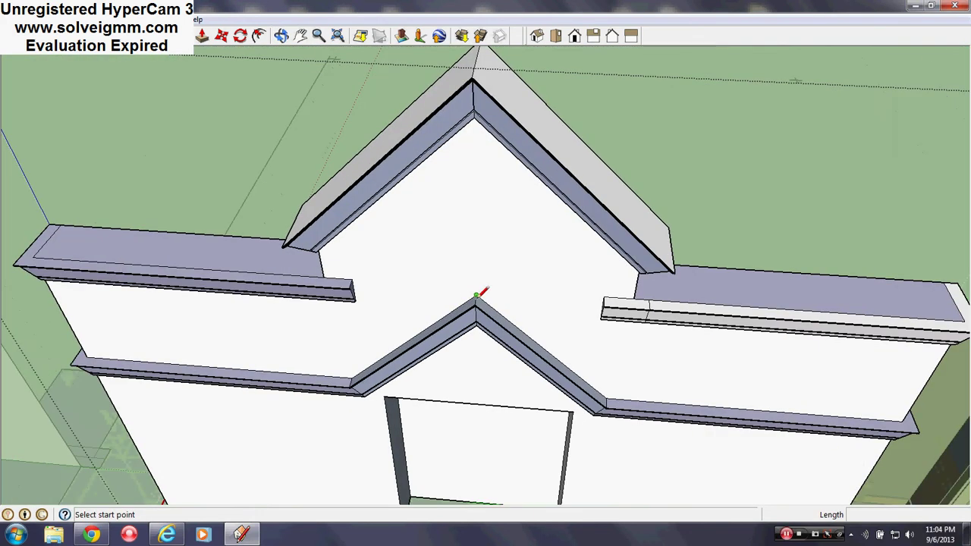
{"action": "left_click", "coordinate": [477, 296]}
{"action": "middle_click_drag", "start_coordinate": [478, 190], "coordinate": [462, 428]}
{"action": "scroll", "coordinate": [486, 188], "scroll_direction": "up", "scroll_amount": 2}
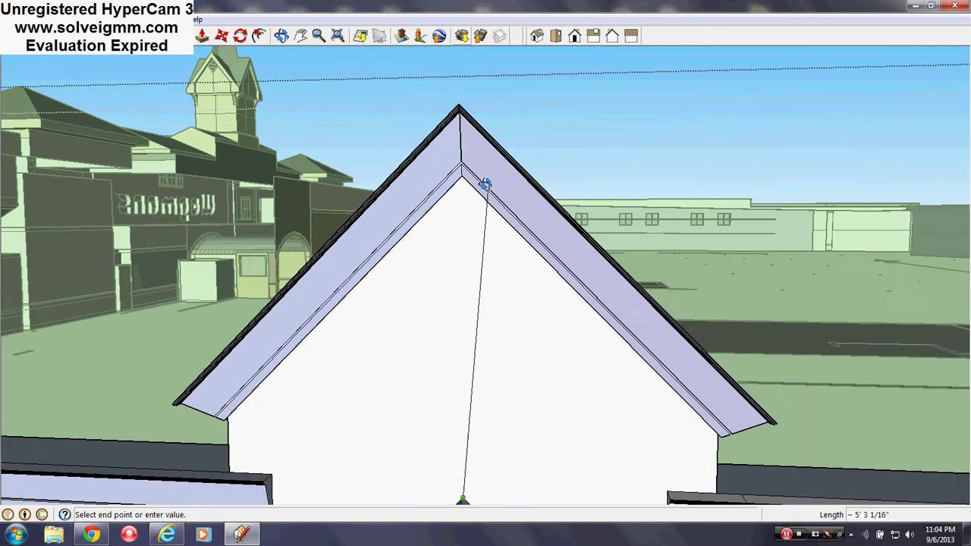
{"action": "middle_click_drag", "start_coordinate": [485, 185], "coordinate": [460, 206]}
{"action": "scroll", "coordinate": [460, 200], "scroll_direction": "up", "scroll_amount": 3}
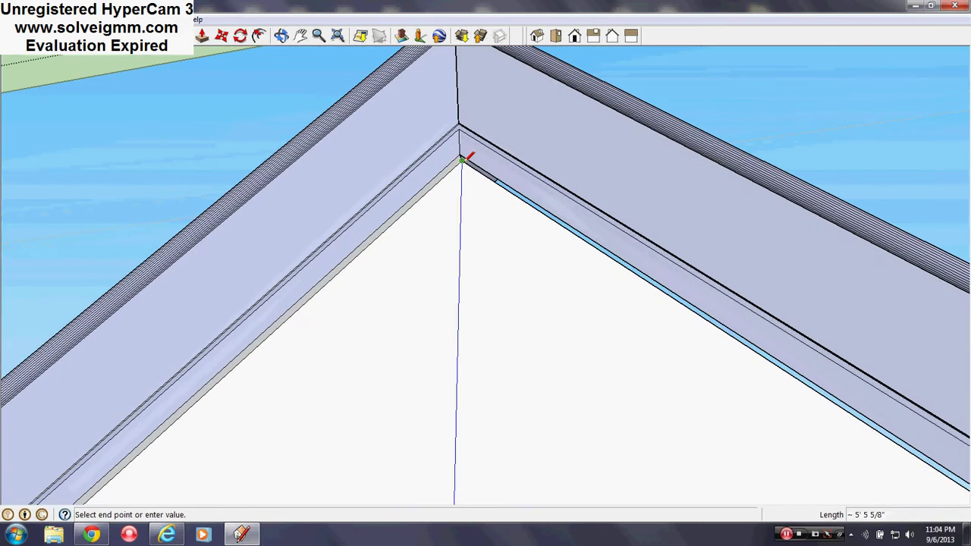
{"action": "left_click", "coordinate": [462, 160]}
Draw a vertical line about 3' 7 3/8" long from the underside of the lower trim's peak to the doorway's top edge
{"action": "middle_click_drag", "start_coordinate": [465, 156], "coordinate": [499, 494]}
{"action": "middle_click_drag", "start_coordinate": [499, 493], "coordinate": [483, 104], "text": "shift"}
{"action": "scroll", "coordinate": [474, 137], "scroll_direction": "down", "scroll_amount": 3}
{"action": "middle_click_drag", "start_coordinate": [504, 459], "coordinate": [506, 105], "text": "shift"}
{"action": "scroll", "coordinate": [485, 228], "scroll_direction": "up", "scroll_amount": 3}
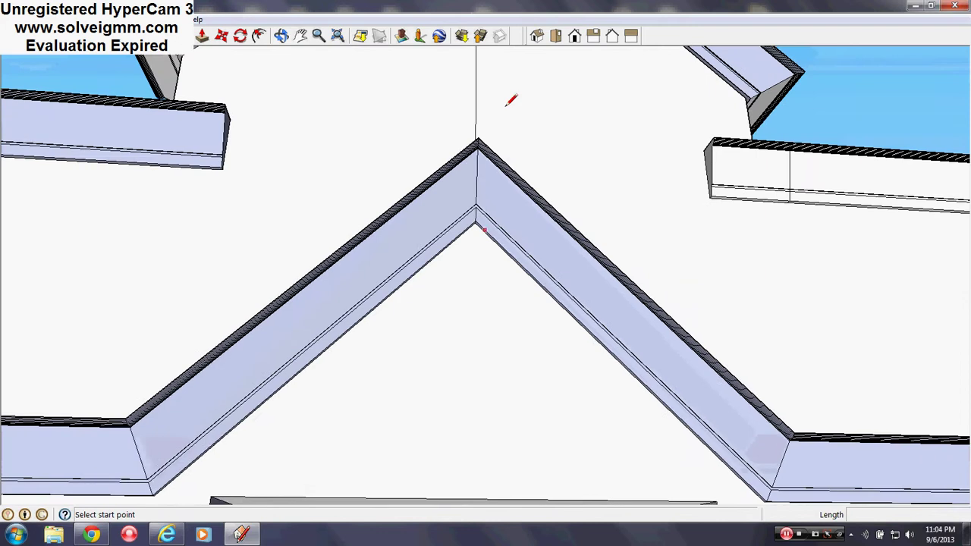
{"action": "scroll", "coordinate": [462, 169], "scroll_direction": "down", "scroll_amount": 3}
{"action": "middle_click_drag", "start_coordinate": [462, 169], "coordinate": [459, 92]}
{"action": "scroll", "coordinate": [459, 92], "scroll_direction": "up", "scroll_amount": 3}
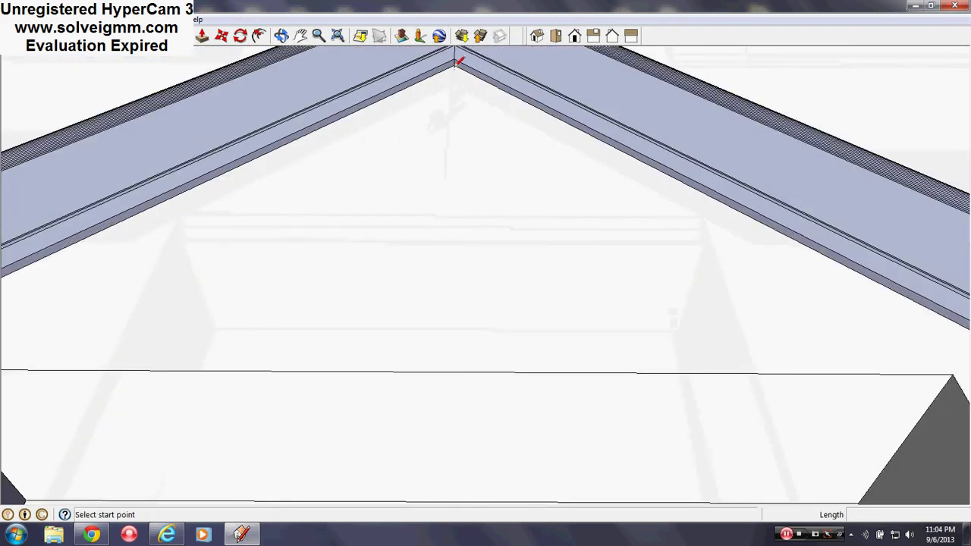
{"action": "left_click", "coordinate": [456, 59]}
{"action": "scroll", "coordinate": [456, 62], "scroll_direction": "down", "scroll_amount": 2}
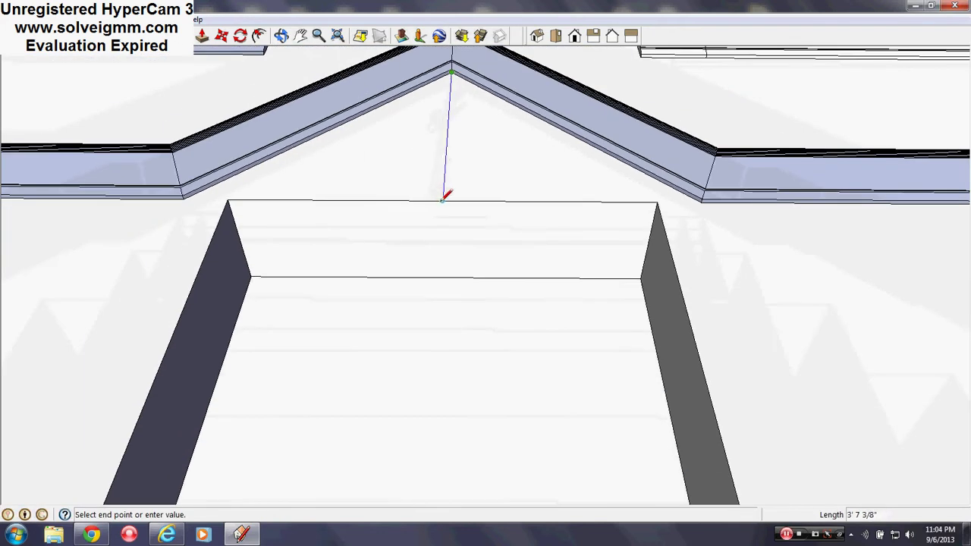
{"action": "left_click", "coordinate": [443, 199]}
Draw a vertical centre line down the doorway's recessed back face from its top edge to its bottom edge
{"action": "middle_click_drag", "start_coordinate": [448, 190], "coordinate": [335, 213]}
{"action": "scroll", "coordinate": [544, 123], "scroll_direction": "down", "scroll_amount": 2}
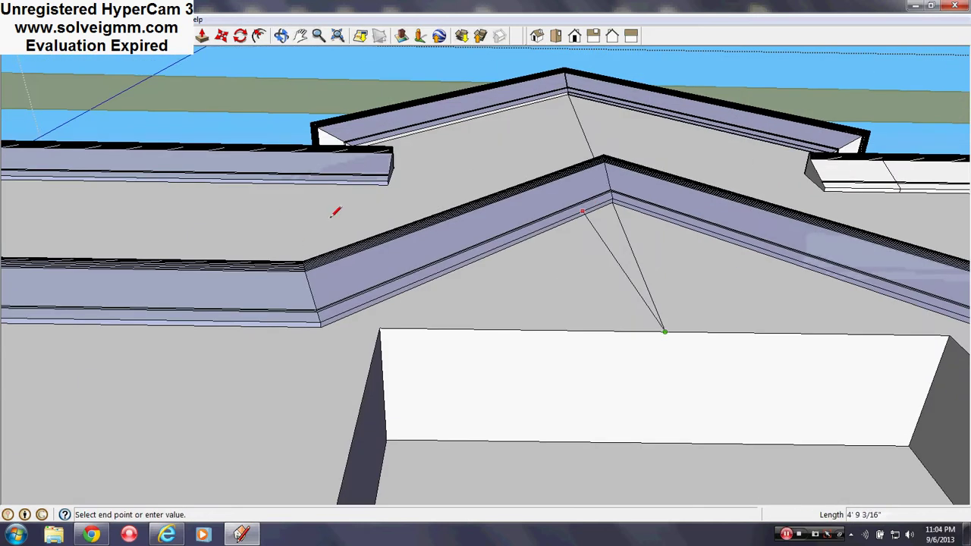
{"action": "middle_click_drag", "start_coordinate": [630, 199], "coordinate": [610, 200]}
{"action": "mouse_move", "coordinate": [536, 197]}
{"action": "middle_mouse_down"}
{"action": "mouse_move", "coordinate": [585, 162]}
{"action": "mouse_move", "coordinate": [469, 137]}
{"action": "mouse_move", "coordinate": [427, 408]}
{"action": "middle_mouse_up"}
{"action": "scroll", "coordinate": [427, 408], "scroll_direction": "up", "scroll_amount": 6}
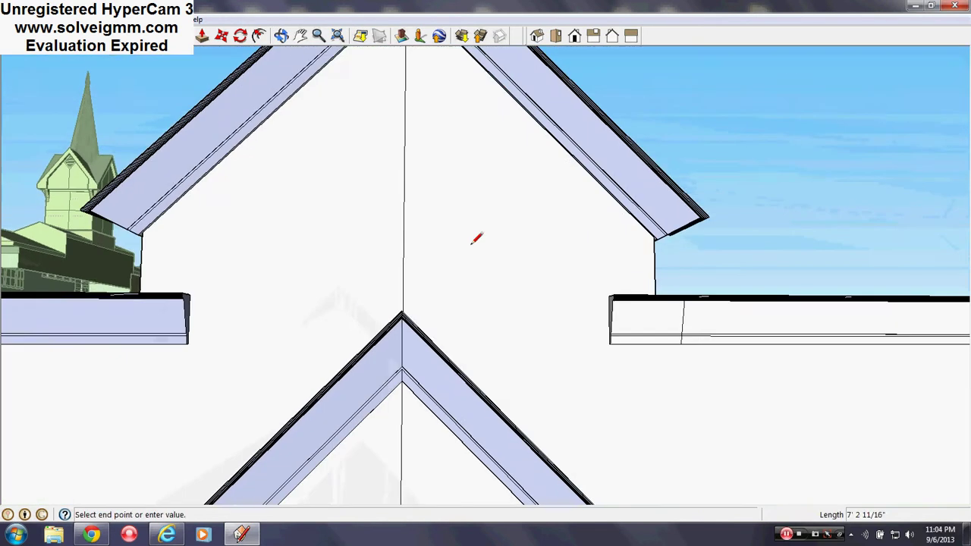
{"action": "middle_click_drag", "start_coordinate": [485, 220], "coordinate": [515, 285]}
{"action": "left_click", "coordinate": [513, 217]}
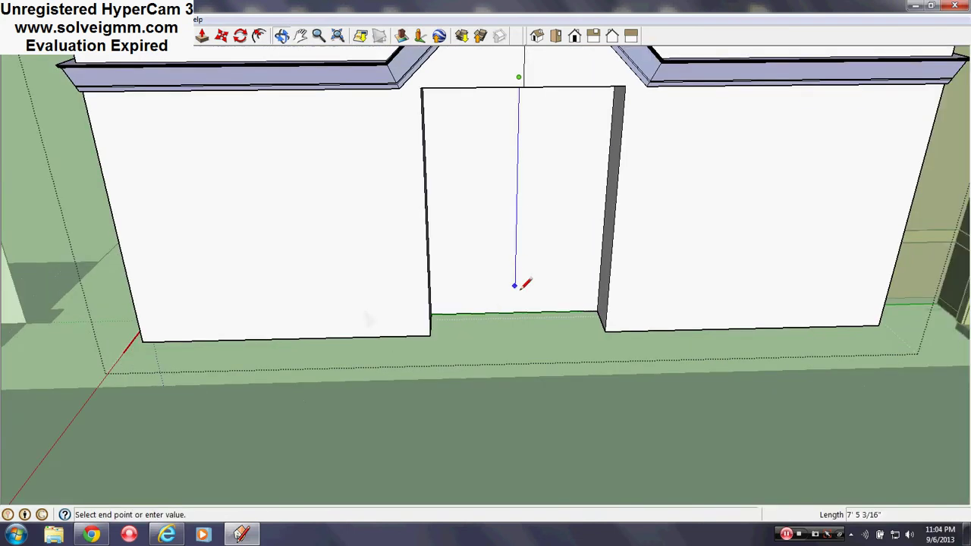
{"action": "left_click", "coordinate": [515, 310]}
Select the right half of the façade, up to the centre line, and delete it
{"action": "mouse_move", "coordinate": [668, 96]}
{"action": "middle_mouse_down"}
{"action": "mouse_move", "coordinate": [481, 283]}
{"action": "mouse_move", "coordinate": [551, 425]}
{"action": "mouse_move", "coordinate": [472, 202]}
{"action": "mouse_move", "coordinate": [429, 444]}
{"action": "mouse_move", "coordinate": [549, 274]}
{"action": "middle_mouse_up"}
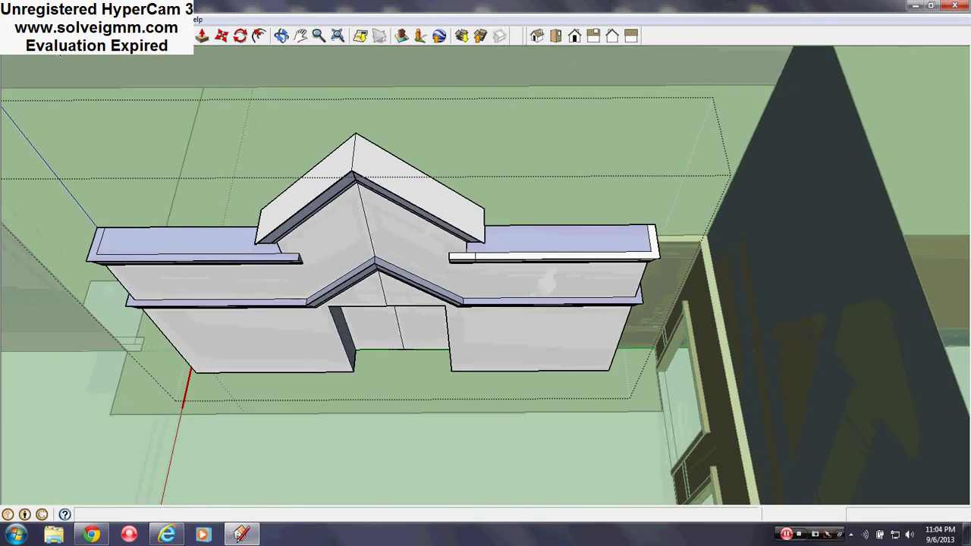
{"action": "key", "text": "space"}
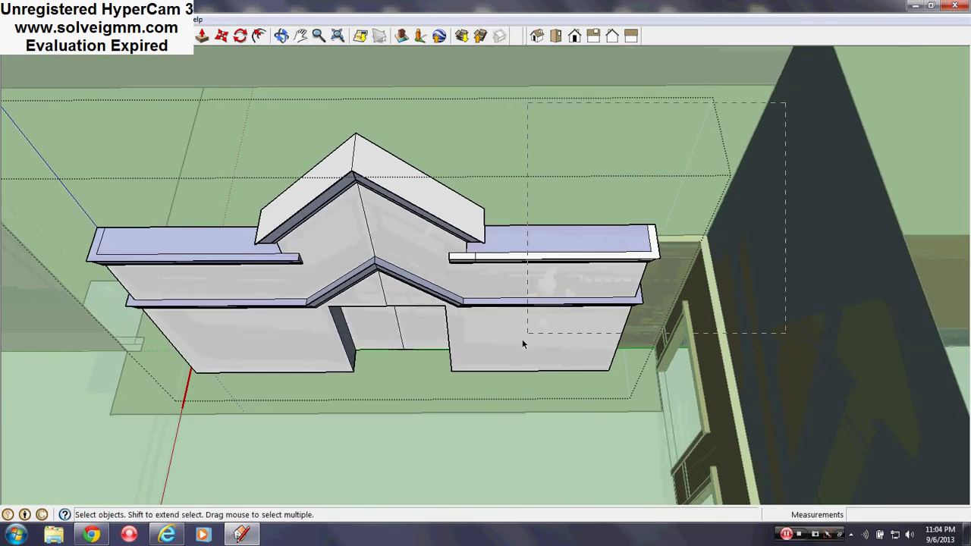
{"action": "left_click_drag", "start_coordinate": [522, 343], "coordinate": [524, 345]}
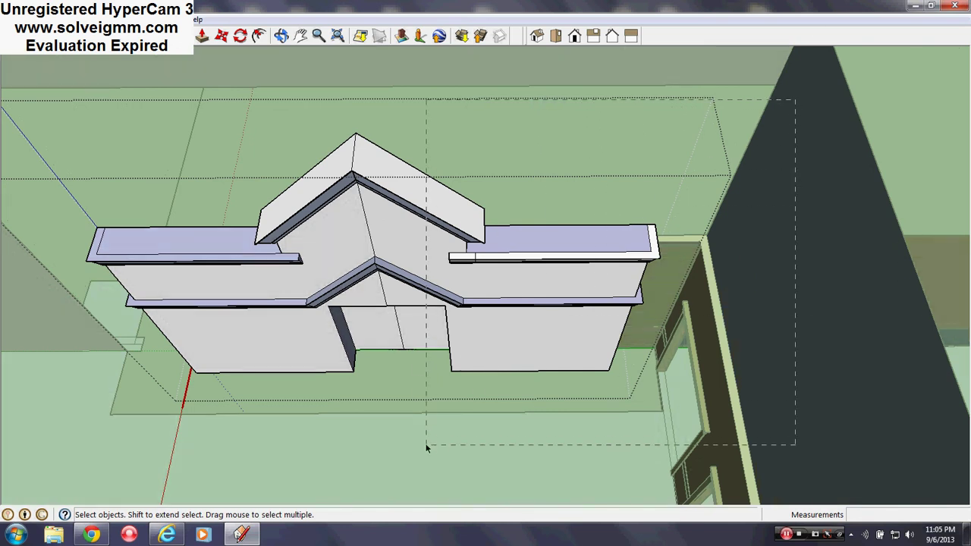
{"action": "left_click_drag", "start_coordinate": [410, 463], "coordinate": [409, 466]}
{"action": "key", "text": "Delete"}
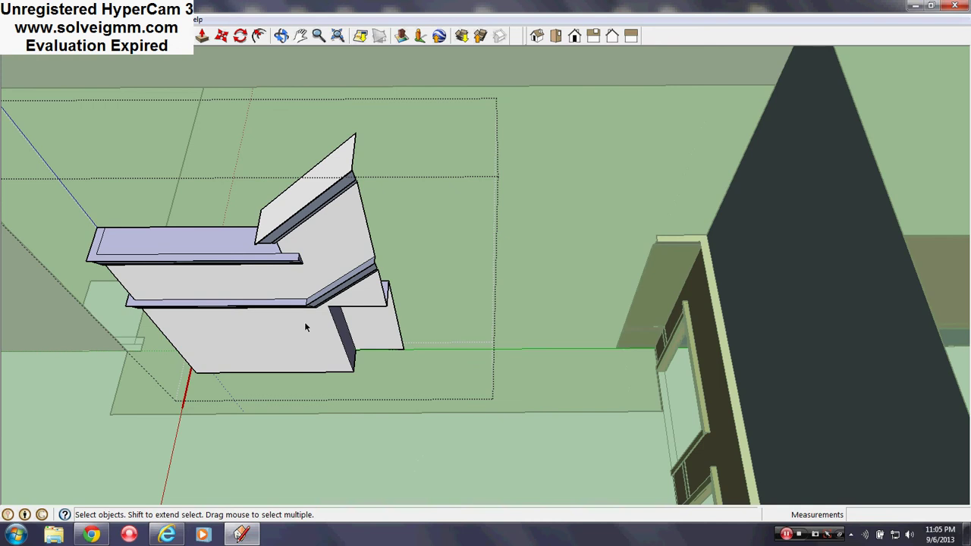
Close the Doorway component containing the remaining half of the façade
{"action": "middle_click_drag", "start_coordinate": [306, 325], "coordinate": [409, 256]}
{"action": "scroll", "coordinate": [408, 250], "scroll_direction": "up", "scroll_amount": 2}
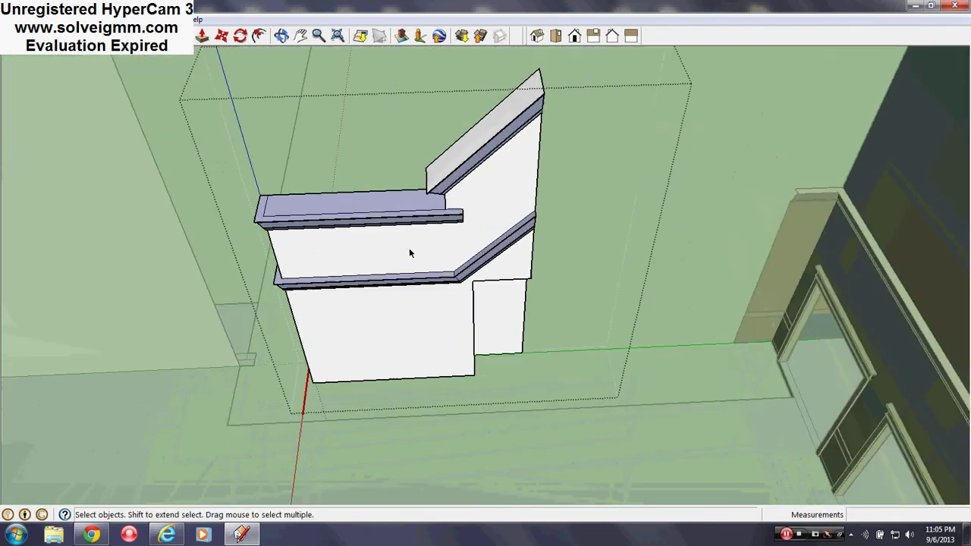
{"action": "right_click", "coordinate": [416, 223]}
{"action": "mouse_move", "coordinate": [453, 279]}
{"action": "right_click", "coordinate": [584, 195]}
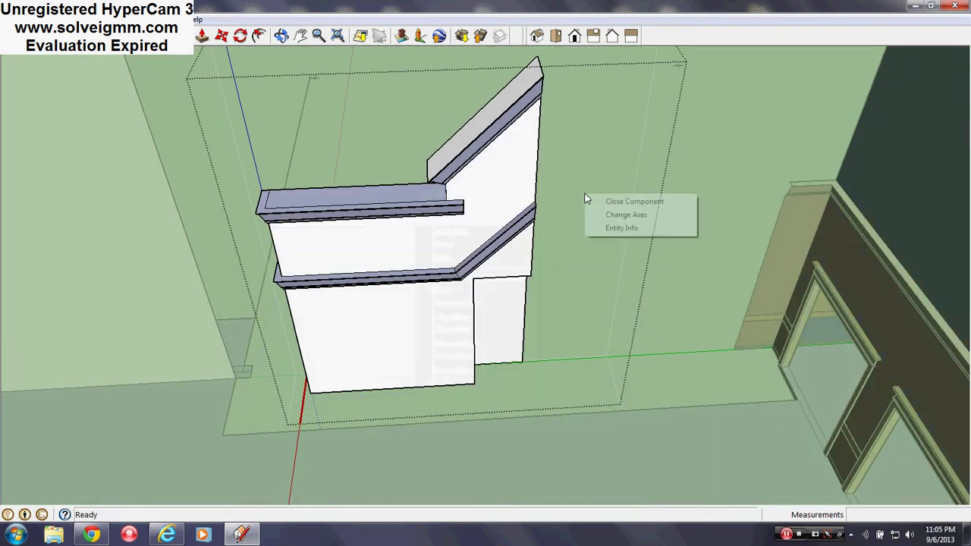
{"action": "left_click", "coordinate": [604, 200]}
Copy the half façade component about 14' 7" along the green axis, beside the original
{"action": "right_click", "coordinate": [458, 244]}
{"action": "left_click", "coordinate": [301, 71]}
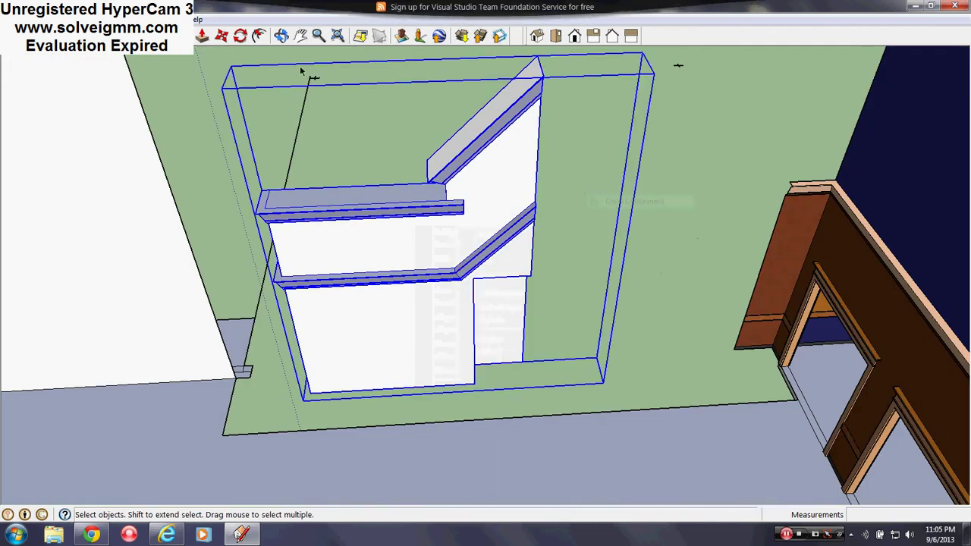
{"action": "left_click", "coordinate": [221, 37]}
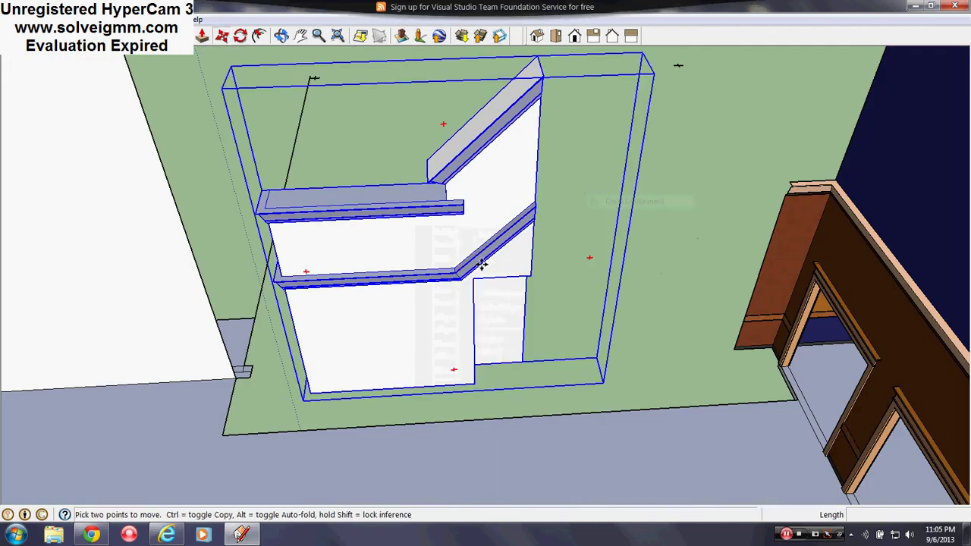
{"action": "key", "text": "ctrl"}
{"action": "left_click", "coordinate": [400, 248]}
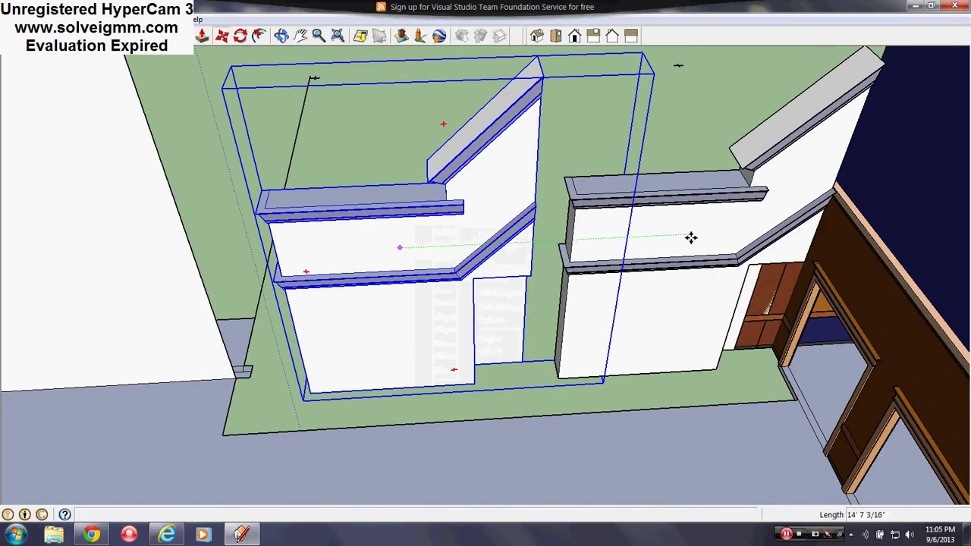
{"action": "left_click", "coordinate": [689, 236]}
Try to flip the copied half façade along the component's red axis
{"action": "right_click", "coordinate": [656, 235]}
{"action": "left_click", "coordinate": [639, 235]}
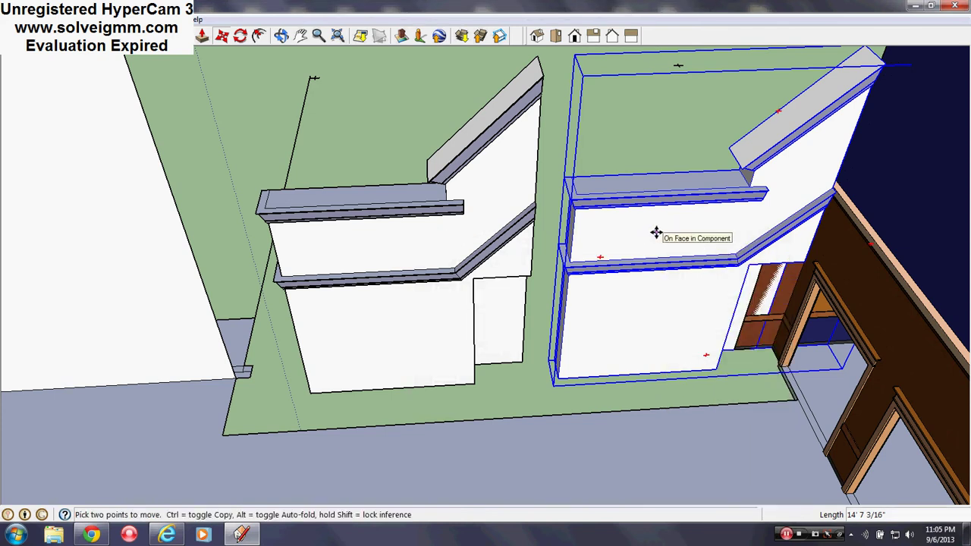
{"action": "right_click", "coordinate": [655, 233]}
{"action": "mouse_move", "coordinate": [694, 468]}
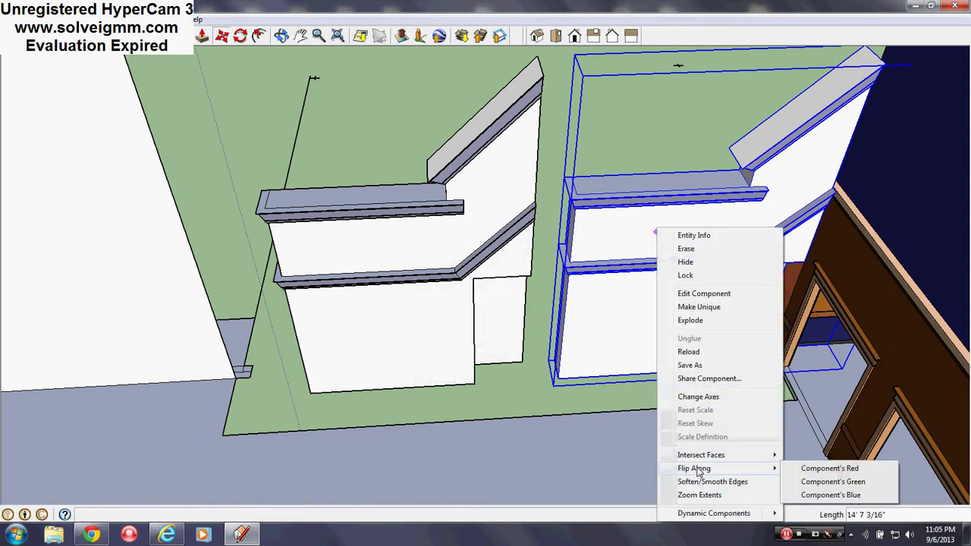
{"action": "left_click", "coordinate": [823, 469]}
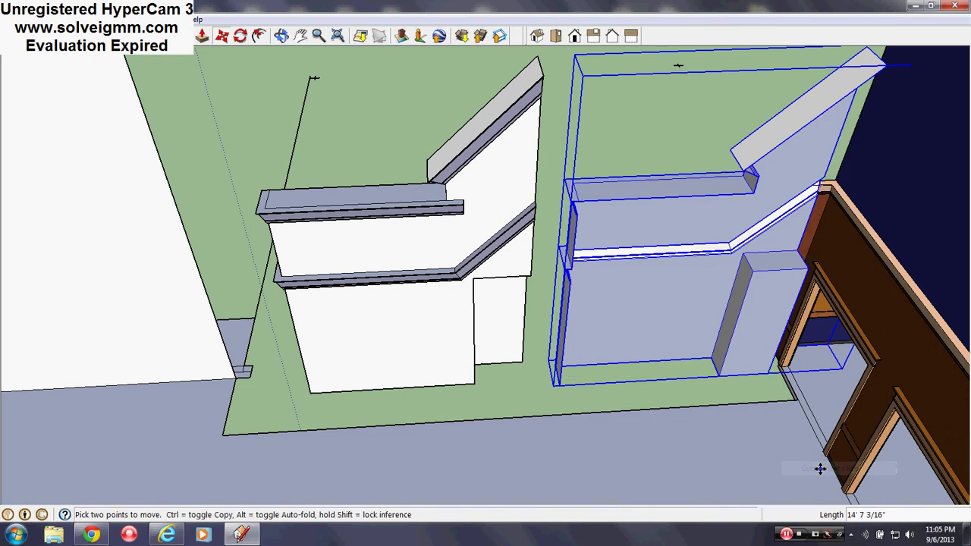
Flip the copied half façade along the component's green axis
{"action": "right_click", "coordinate": [678, 275]}
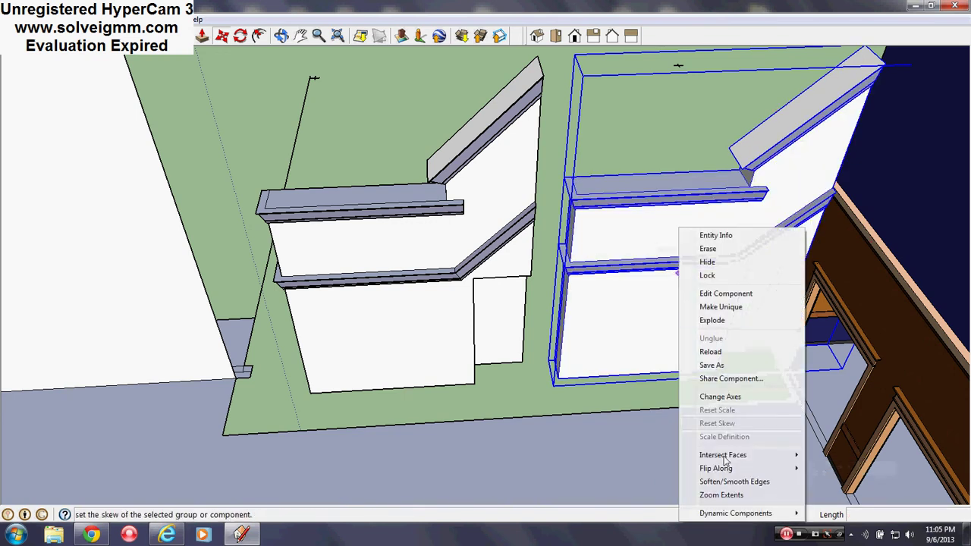
{"action": "mouse_move", "coordinate": [766, 468]}
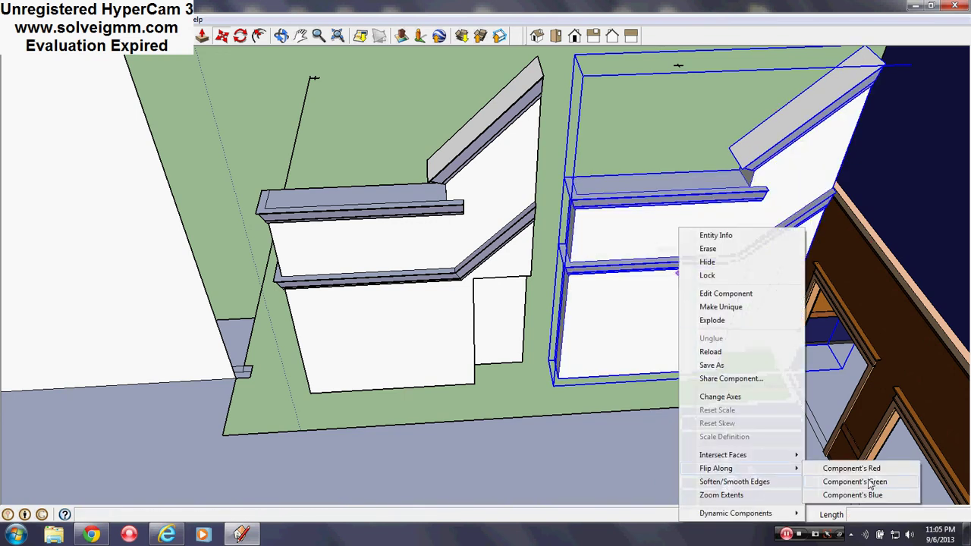
{"action": "left_click", "coordinate": [870, 483]}
Move the flipped half against the original so both halves meet along the doorway's centre line
{"action": "middle_click_drag", "start_coordinate": [744, 278], "coordinate": [683, 251]}
{"action": "left_click", "coordinate": [582, 230]}
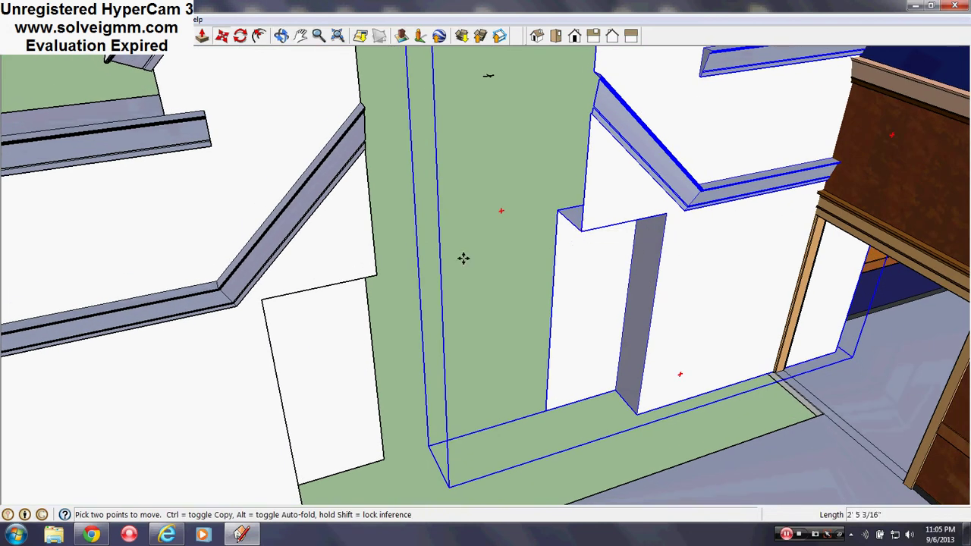
{"action": "middle_click_drag", "start_coordinate": [542, 293], "coordinate": [525, 187]}
{"action": "scroll", "coordinate": [493, 342], "scroll_direction": "down", "scroll_amount": 5}
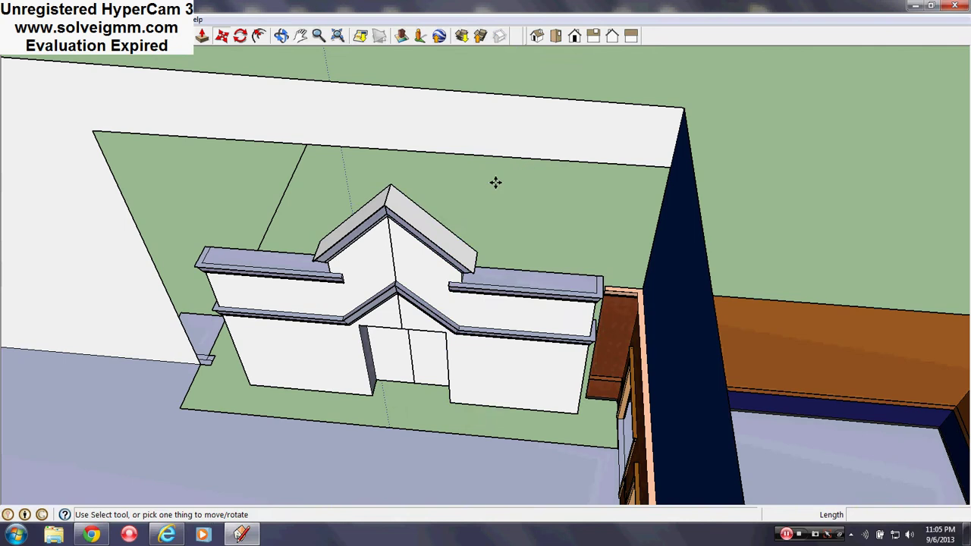
Open the flipped half of the façade for component editing
{"action": "scroll", "coordinate": [412, 336], "scroll_direction": "up", "scroll_amount": 3}
{"action": "middle_click_drag", "start_coordinate": [412, 336], "coordinate": [437, 200]}
{"action": "right_click", "coordinate": [437, 200]}
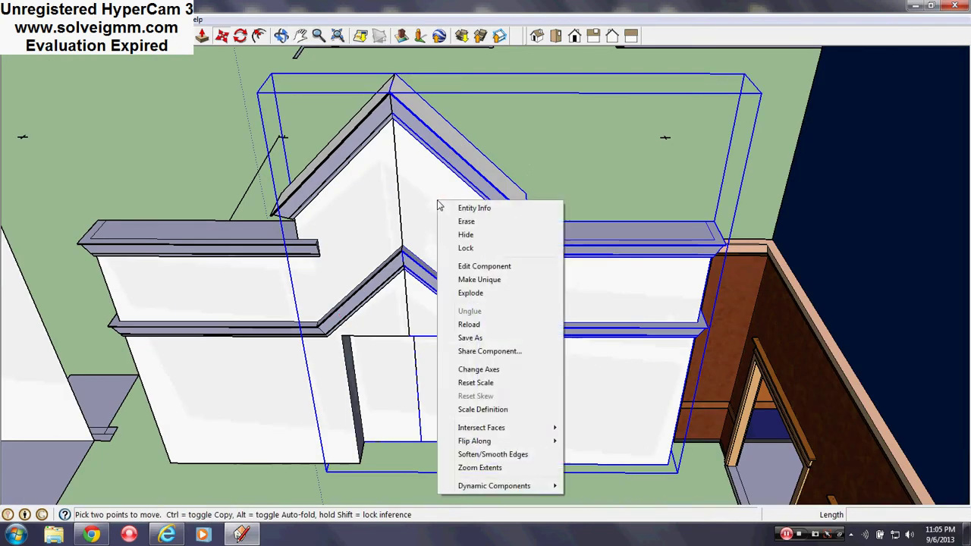
{"action": "left_click", "coordinate": [444, 265]}
{"action": "middle_click_drag", "start_coordinate": [494, 299], "coordinate": [504, 250], "text": "shift"}
Draw a test rectangle about 4' 3" by 2' 8" on the lower wall beside the doorway and undo it
{"action": "key", "text": "r"}
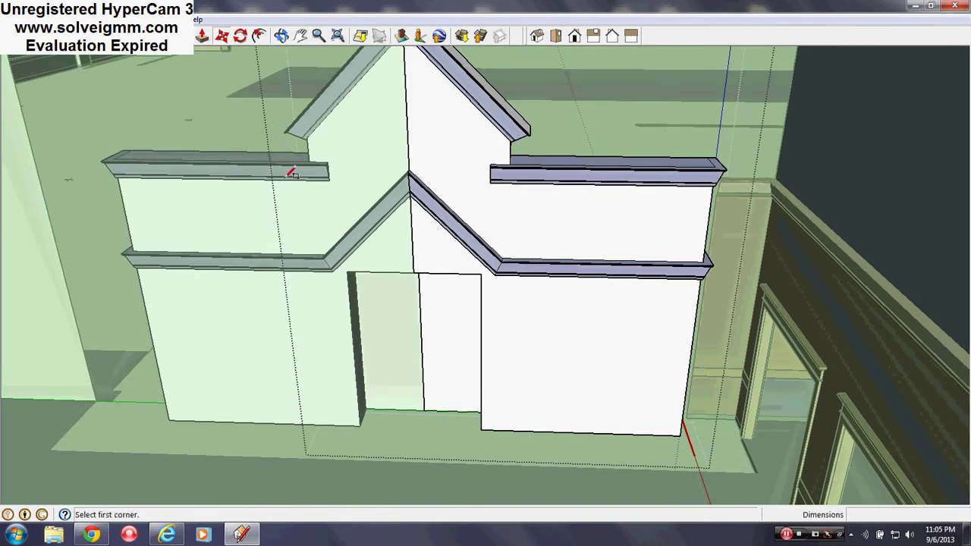
{"action": "left_click", "coordinate": [534, 361]}
{"action": "left_click", "coordinate": [630, 310]}
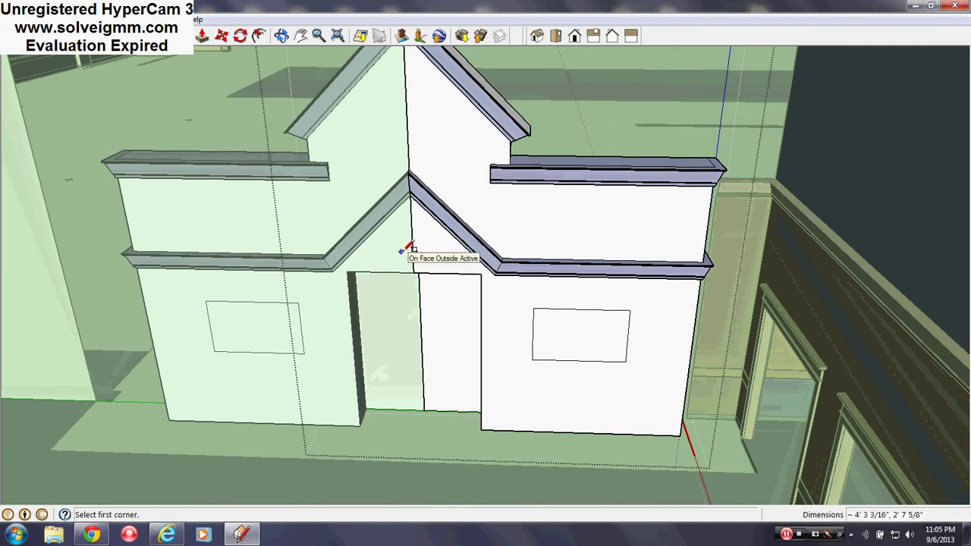
{"action": "key", "text": "ctrl+z"}
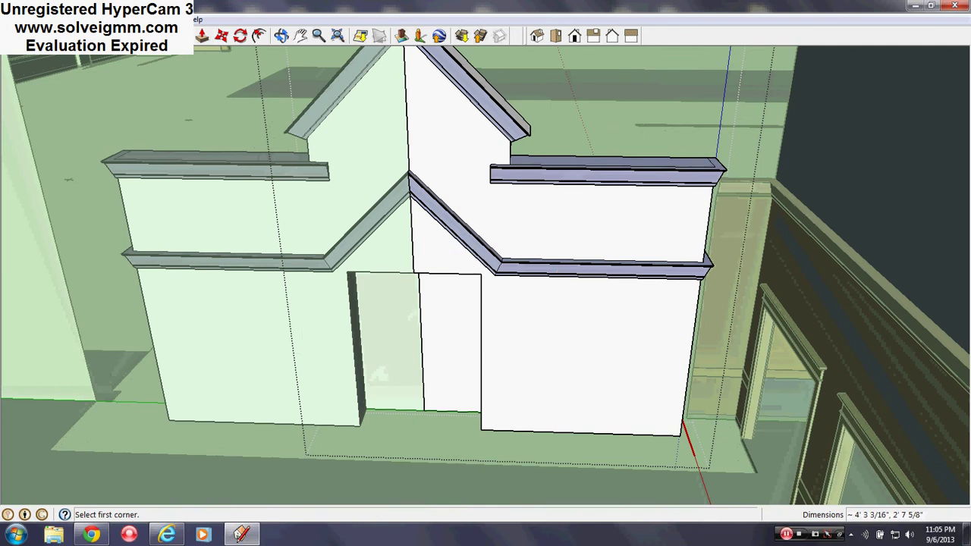
Hide the centre seam edges on the façade's front, both in the gable and between the lower trim and doorway
{"action": "key", "text": "l"}
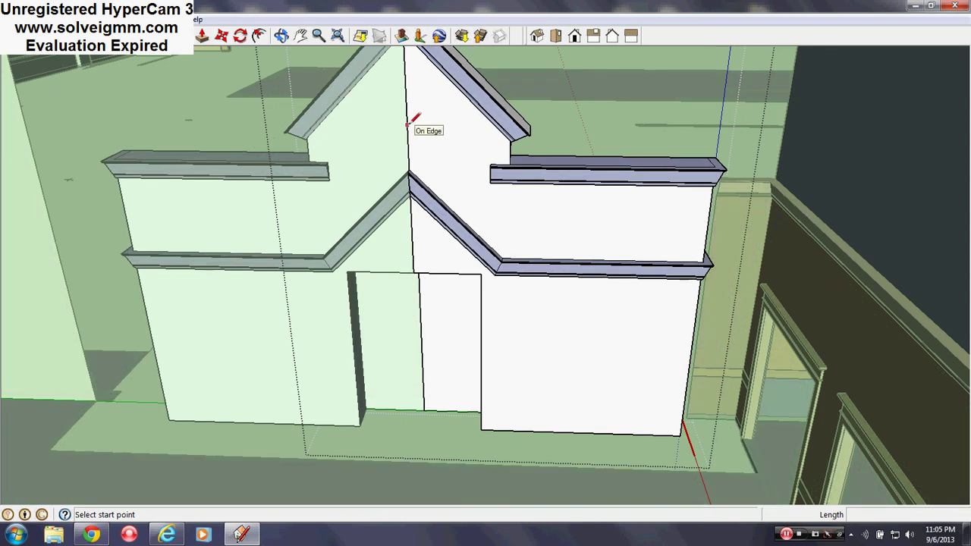
{"action": "right_click", "coordinate": [408, 124]}
{"action": "left_click", "coordinate": [431, 157]}
{"action": "scroll", "coordinate": [425, 243], "scroll_direction": "up", "scroll_amount": 3}
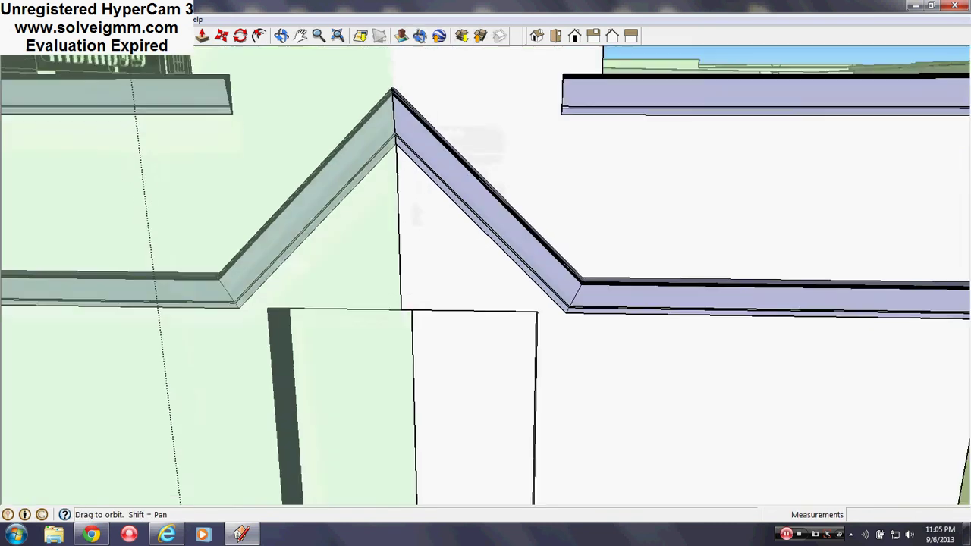
{"action": "middle_click_drag", "start_coordinate": [379, 179], "coordinate": [382, 155]}
{"action": "right_click", "coordinate": [393, 157]}
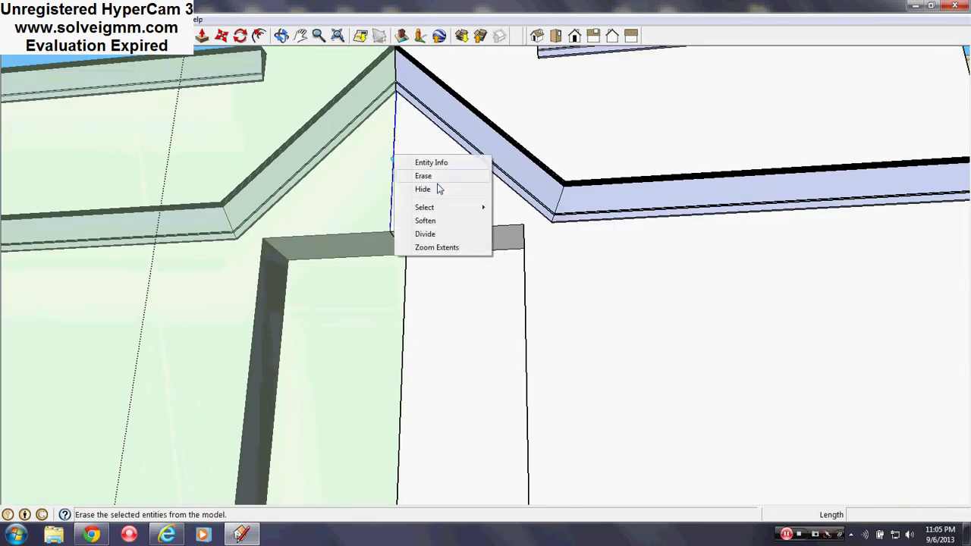
{"action": "left_click", "coordinate": [438, 188]}
Hide the centre edges on the doorway recess's underside and back face, and close the component
{"action": "right_click", "coordinate": [402, 247]}
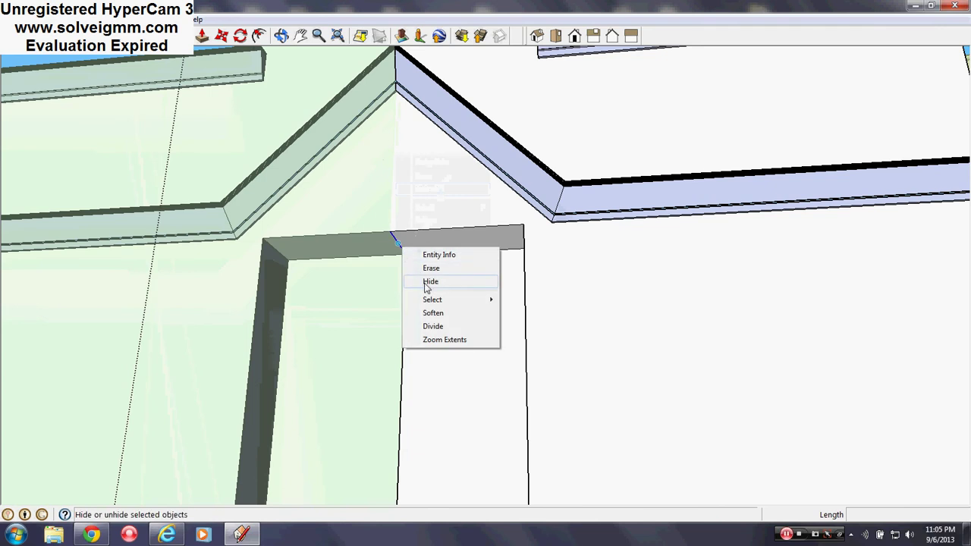
{"action": "left_click", "coordinate": [431, 282]}
{"action": "right_click", "coordinate": [405, 272]}
{"action": "left_click", "coordinate": [426, 307]}
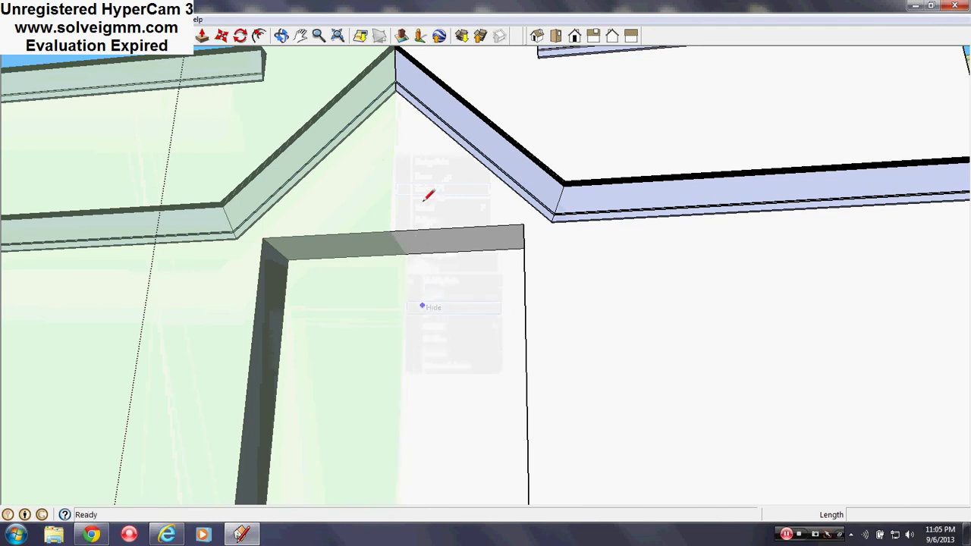
{"action": "middle_click_drag", "start_coordinate": [427, 195], "coordinate": [473, 286]}
{"action": "scroll", "coordinate": [494, 353], "scroll_direction": "down", "scroll_amount": 6}
{"action": "middle_click_drag", "start_coordinate": [448, 231], "coordinate": [470, 279]}
{"action": "right_click", "coordinate": [543, 158]}
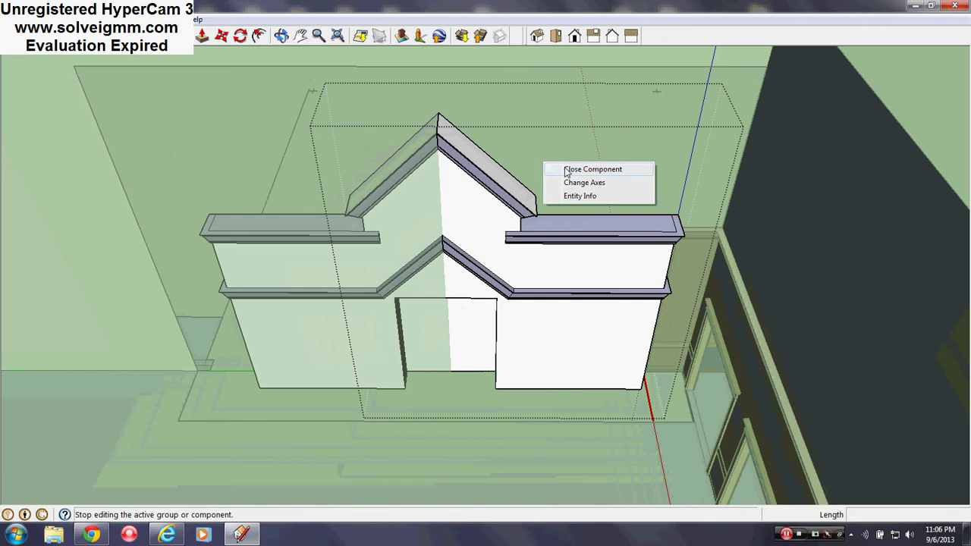
{"action": "left_click", "coordinate": [565, 167]}
Draw a ground line about 3' 7 5/8" long from the adjoining wall's base corner to the façade's rear bottom corner
{"action": "middle_click_drag", "start_coordinate": [462, 234], "coordinate": [515, 260]}
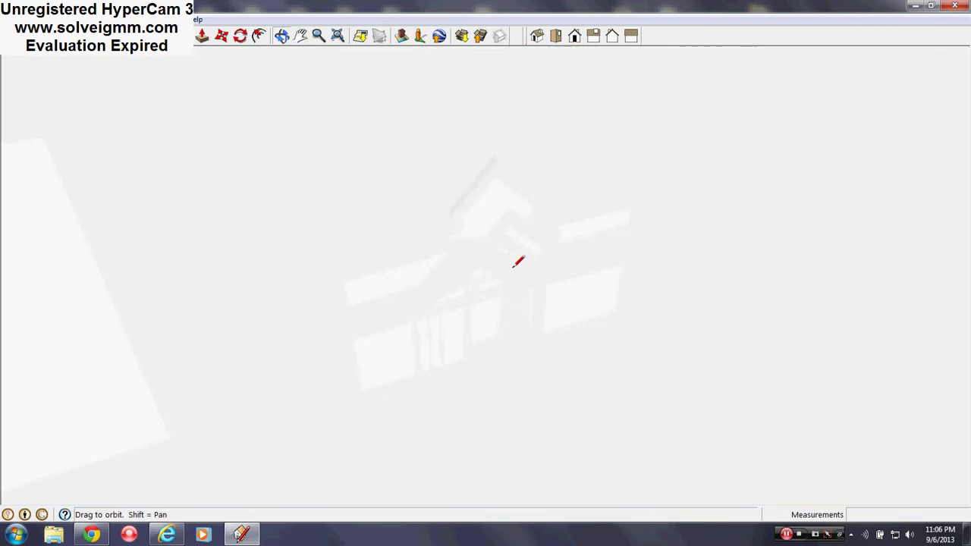
{"action": "scroll", "coordinate": [459, 243], "scroll_direction": "up", "scroll_amount": 3}
{"action": "right_click", "coordinate": [461, 249]}
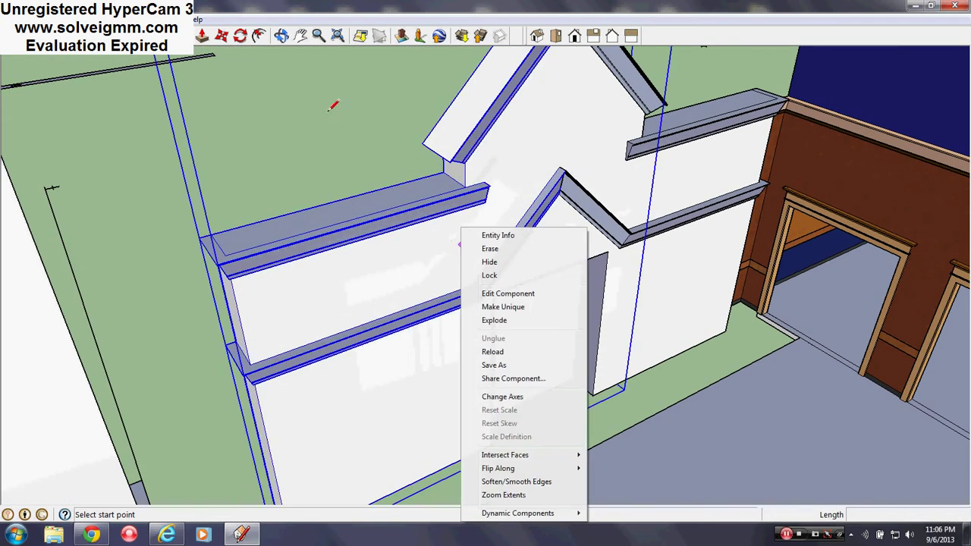
{"action": "scroll", "coordinate": [337, 104], "scroll_direction": "down", "scroll_amount": 3}
{"action": "mouse_move", "coordinate": [336, 103]}
{"action": "middle_mouse_down"}
{"action": "mouse_move", "coordinate": [412, 288]}
{"action": "mouse_move", "coordinate": [175, 364]}
{"action": "mouse_move", "coordinate": [397, 360]}
{"action": "mouse_move", "coordinate": [433, 314]}
{"action": "middle_mouse_up"}
{"action": "scroll", "coordinate": [174, 364], "scroll_direction": "up", "scroll_amount": 5}
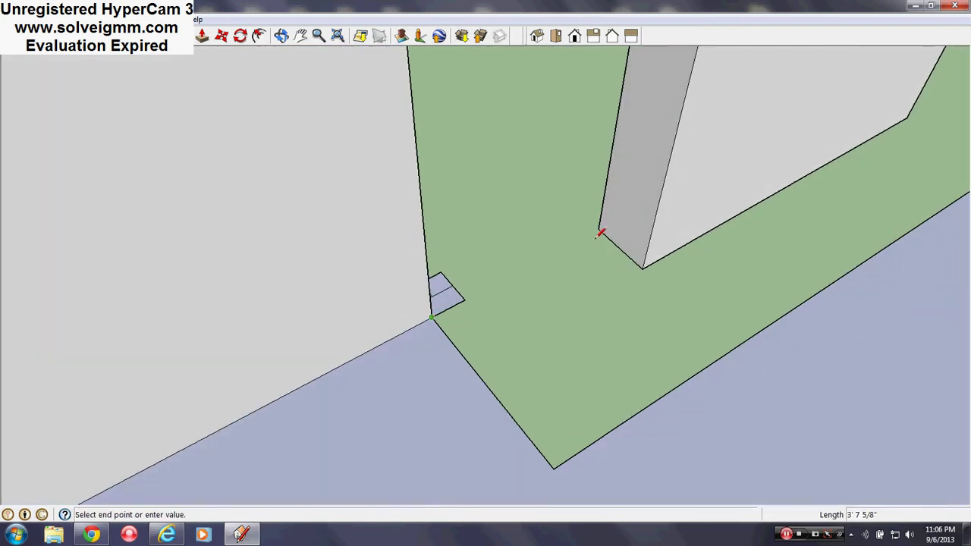
{"action": "scroll", "coordinate": [599, 228], "scroll_direction": "down", "scroll_amount": 3}
{"action": "mouse_move", "coordinate": [640, 397]}
{"action": "middle_mouse_down"}
{"action": "mouse_move", "coordinate": [615, 241]}
{"action": "mouse_move", "coordinate": [614, 319]}
{"action": "mouse_move", "coordinate": [572, 331]}
{"action": "mouse_move", "coordinate": [594, 271]}
{"action": "middle_mouse_up"}
{"action": "scroll", "coordinate": [613, 318], "scroll_direction": "up", "scroll_amount": 4}
Trace a line up the rear edge of the façade's end from its bottom corner to the underside of the trim
{"action": "scroll", "coordinate": [609, 129], "scroll_direction": "up", "scroll_amount": 5}
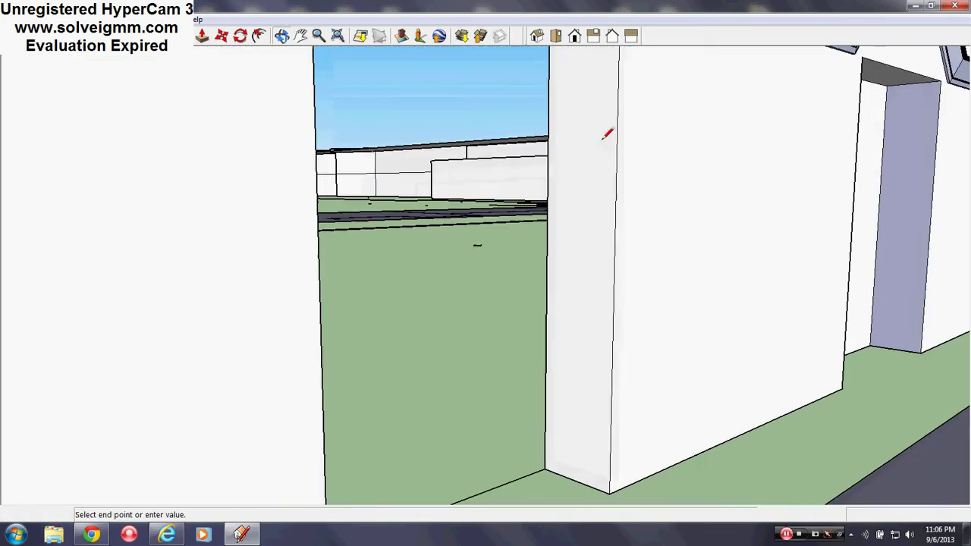
{"action": "mouse_move", "coordinate": [597, 412]}
{"action": "middle_mouse_down"}
{"action": "mouse_move", "coordinate": [599, 281]}
{"action": "mouse_move", "coordinate": [602, 422]}
{"action": "mouse_move", "coordinate": [607, 335]}
{"action": "middle_mouse_up"}
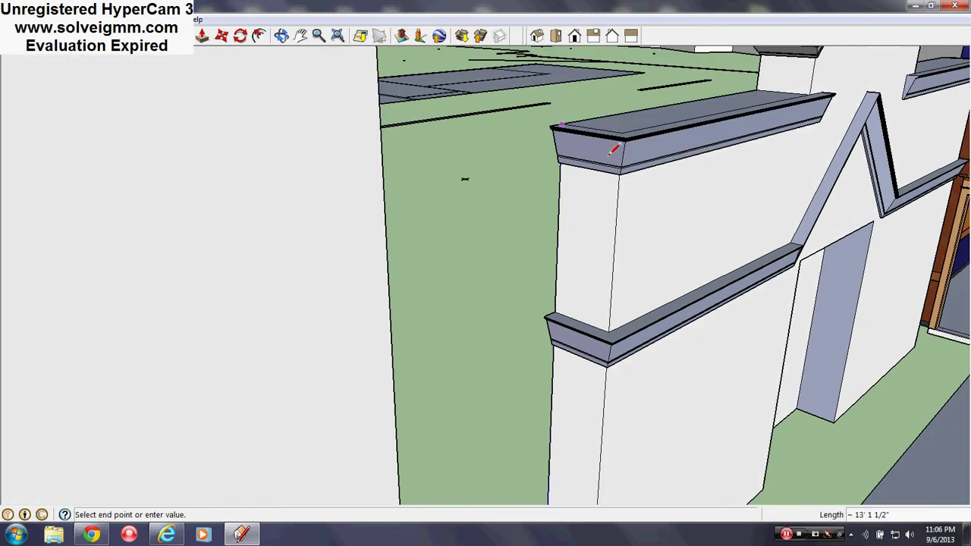
{"action": "middle_click_drag", "start_coordinate": [617, 147], "coordinate": [552, 374]}
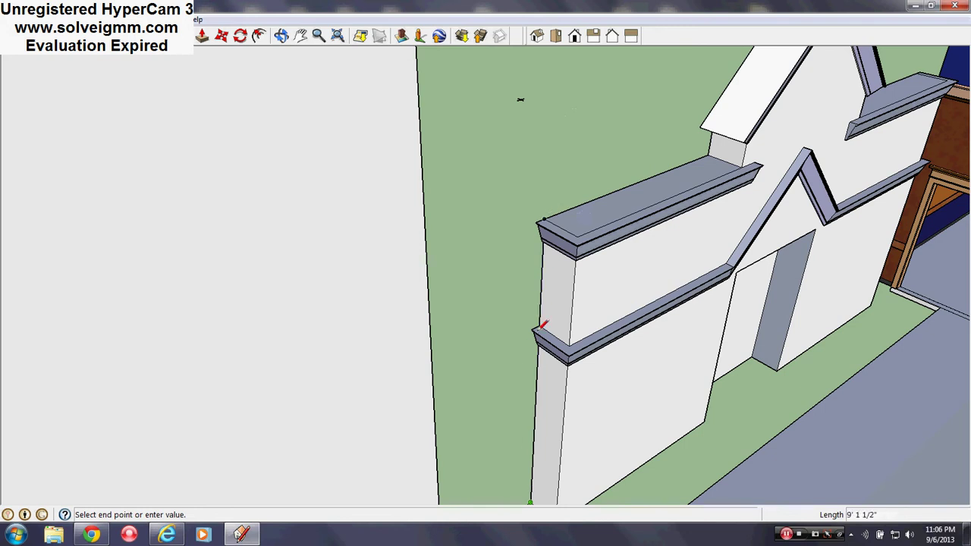
{"action": "scroll", "coordinate": [553, 347], "scroll_direction": "up", "scroll_amount": 3}
{"action": "mouse_move", "coordinate": [553, 347]}
{"action": "middle_mouse_down"}
{"action": "mouse_move", "coordinate": [588, 201]}
{"action": "mouse_move", "coordinate": [611, 152]}
{"action": "mouse_move", "coordinate": [526, 189]}
{"action": "mouse_move", "coordinate": [544, 153]}
{"action": "middle_mouse_up"}
{"action": "left_click", "coordinate": [499, 188]}
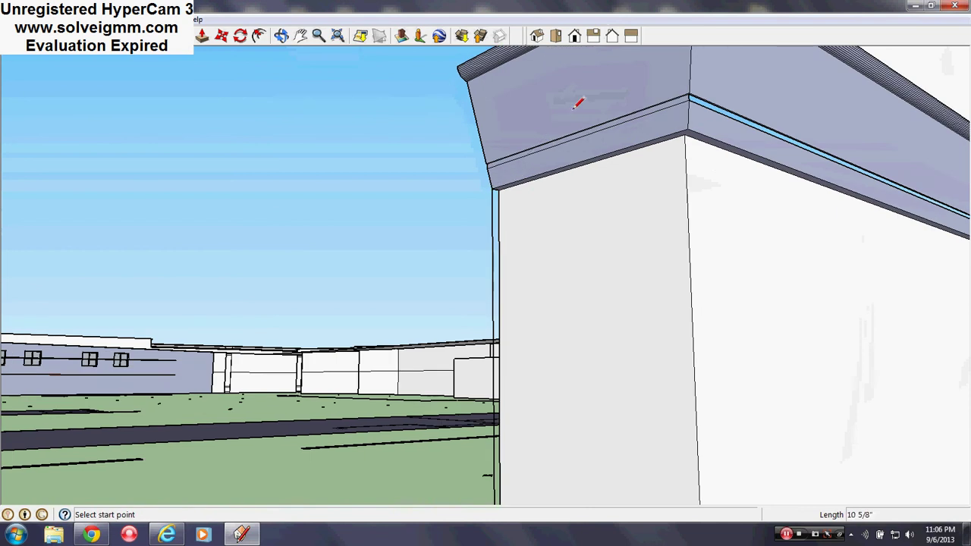
Trace the façade's rear end edge from the ground around the lower trim's end profile to the wall above it
{"action": "mouse_move", "coordinate": [577, 104]}
{"action": "middle_mouse_down"}
{"action": "mouse_move", "coordinate": [566, 382]}
{"action": "mouse_move", "coordinate": [600, 152]}
{"action": "middle_mouse_up"}
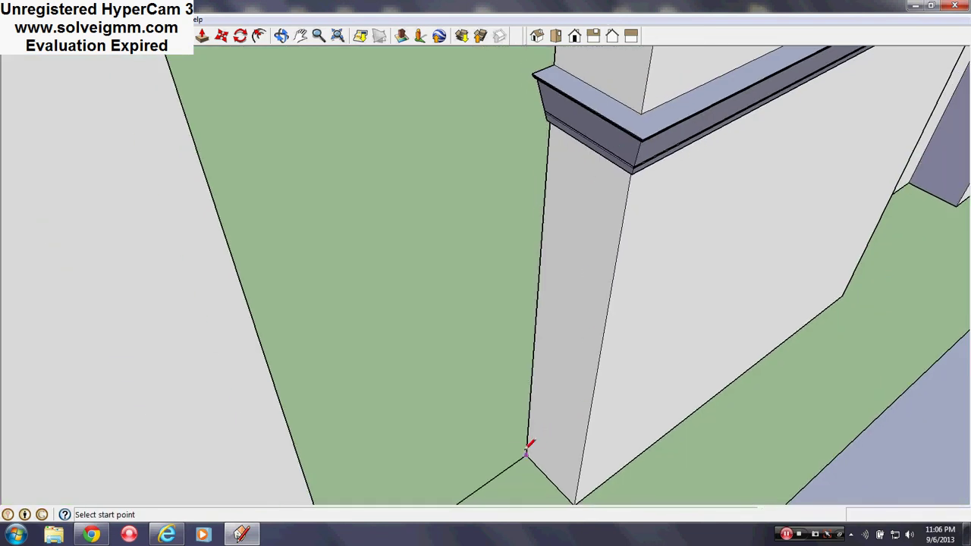
{"action": "mouse_move", "coordinate": [533, 434]}
{"action": "middle_mouse_down"}
{"action": "mouse_move", "coordinate": [542, 195]}
{"action": "mouse_move", "coordinate": [652, 329]}
{"action": "mouse_move", "coordinate": [554, 291]}
{"action": "middle_mouse_up"}
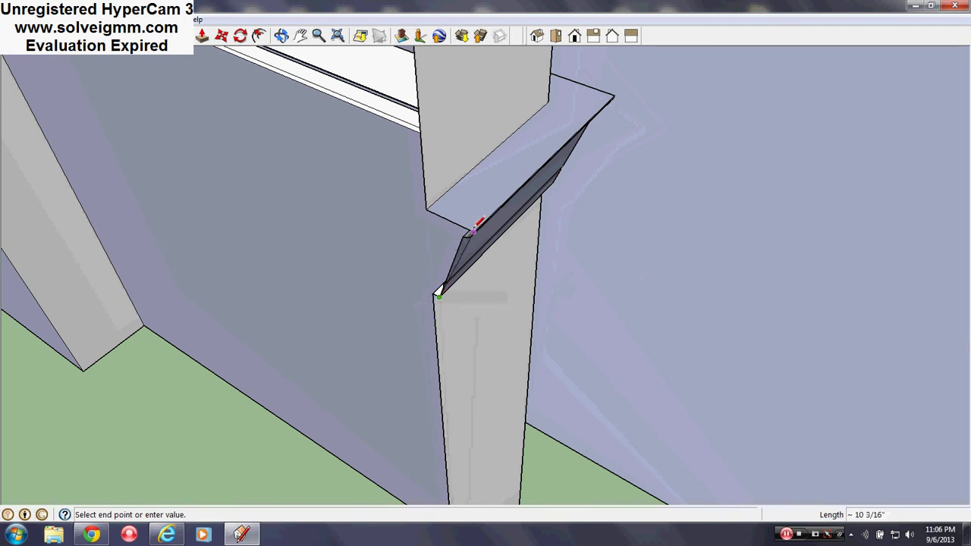
{"action": "left_click", "coordinate": [431, 207]}
Trace the rear edge of the upper ledge to its inner corner beside the gable
{"action": "mouse_move", "coordinate": [471, 157]}
{"action": "middle_mouse_down"}
{"action": "mouse_move", "coordinate": [481, 126]}
{"action": "mouse_move", "coordinate": [459, 147]}
{"action": "mouse_move", "coordinate": [483, 395]}
{"action": "mouse_move", "coordinate": [524, 326]}
{"action": "mouse_move", "coordinate": [481, 341]}
{"action": "mouse_move", "coordinate": [423, 238]}
{"action": "middle_mouse_up"}
{"action": "scroll", "coordinate": [516, 330], "scroll_direction": "up", "scroll_amount": 2}
{"action": "scroll", "coordinate": [506, 322], "scroll_direction": "down", "scroll_amount": 3}
{"action": "scroll", "coordinate": [423, 238], "scroll_direction": "up", "scroll_amount": 2}
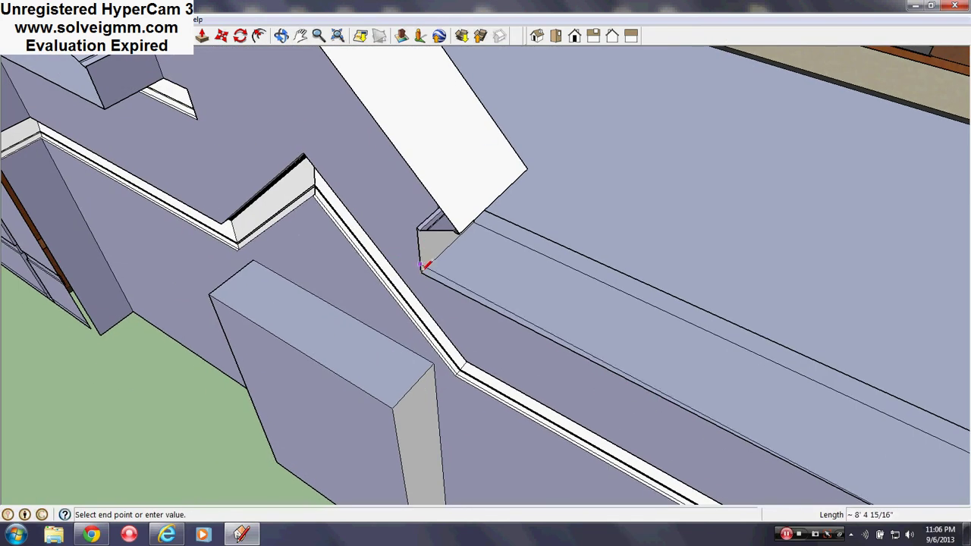
{"action": "left_click", "coordinate": [422, 265]}
Trace the short vertical gable edge beside the ledge and continue about 10" across to the roof's eave corner
{"action": "scroll", "coordinate": [399, 210], "scroll_direction": "down", "scroll_amount": 4}
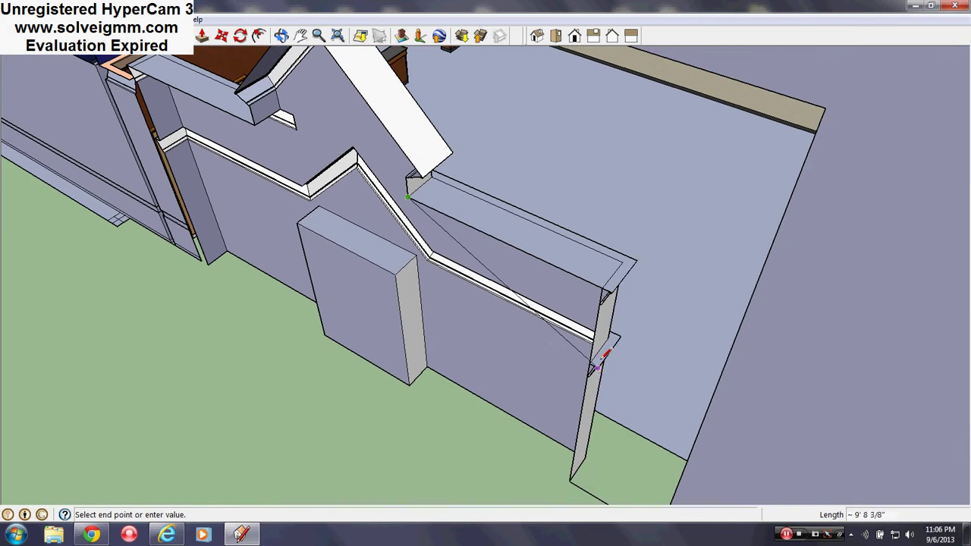
{"action": "scroll", "coordinate": [407, 186], "scroll_direction": "up", "scroll_amount": 5}
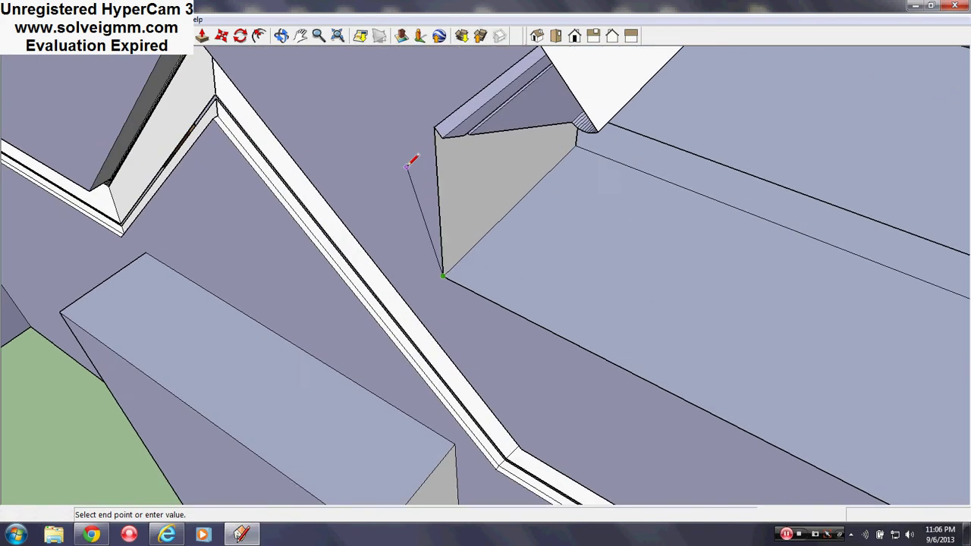
{"action": "scroll", "coordinate": [407, 166], "scroll_direction": "up", "scroll_amount": 1}
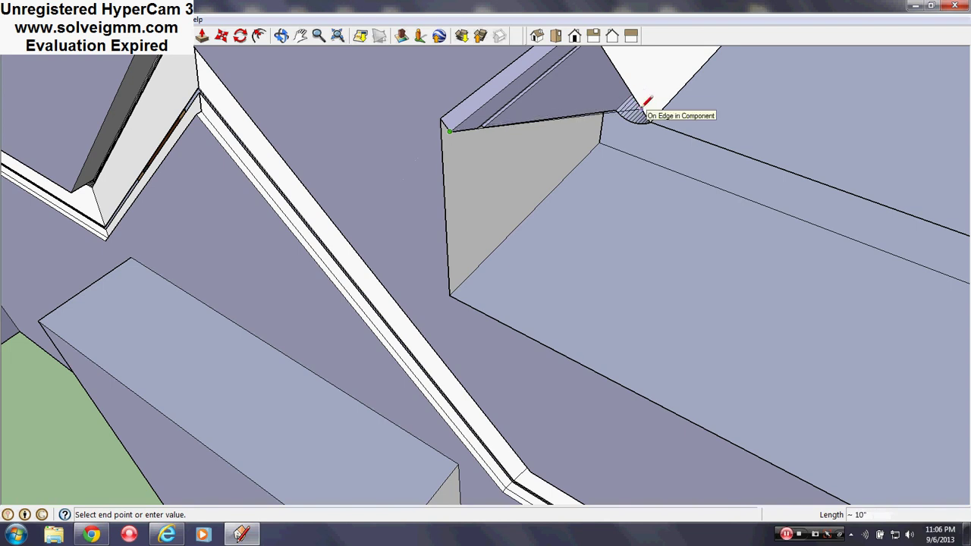
Trace the gable roof's rear edge over to the opposite eave corner and on to the upper ledge beside it
{"action": "scroll", "coordinate": [614, 303], "scroll_direction": "down", "scroll_amount": 3}
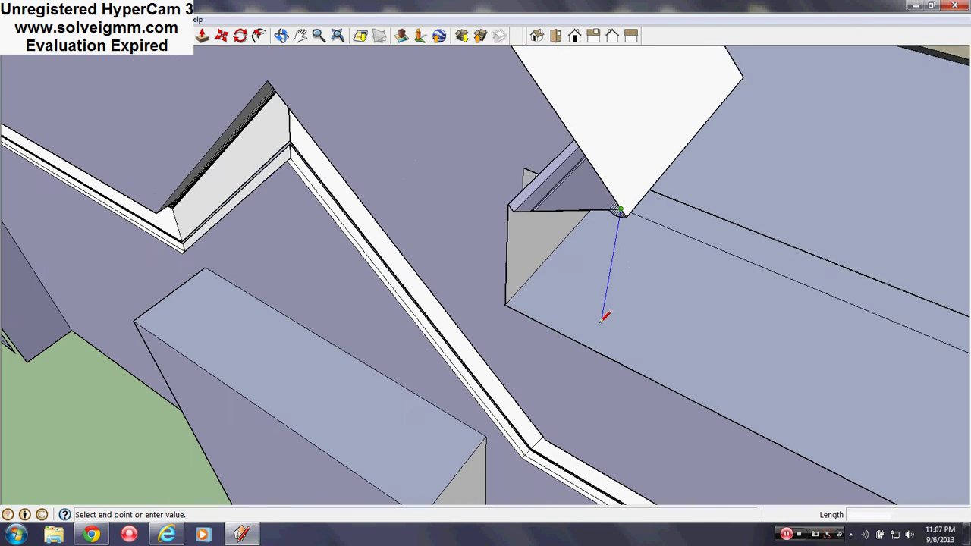
{"action": "scroll", "coordinate": [542, 334], "scroll_direction": "down", "scroll_amount": 3}
{"action": "mouse_move", "coordinate": [542, 334]}
{"action": "middle_mouse_down"}
{"action": "mouse_move", "coordinate": [516, 152]}
{"action": "mouse_move", "coordinate": [531, 213]}
{"action": "middle_mouse_up"}
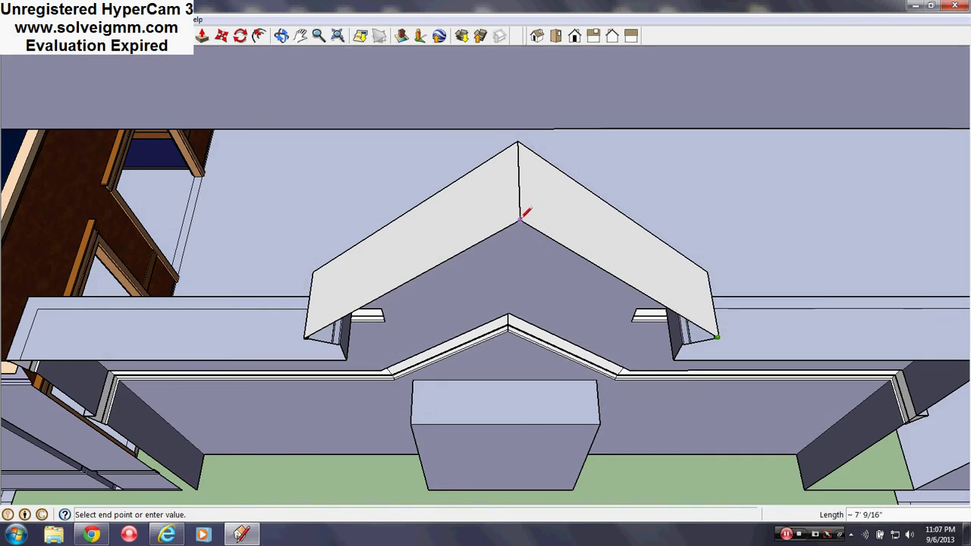
{"action": "scroll", "coordinate": [471, 273], "scroll_direction": "up", "scroll_amount": 2}
{"action": "scroll", "coordinate": [420, 331], "scroll_direction": "up", "scroll_amount": 3}
{"action": "scroll", "coordinate": [148, 71], "scroll_direction": "up", "scroll_amount": 1}
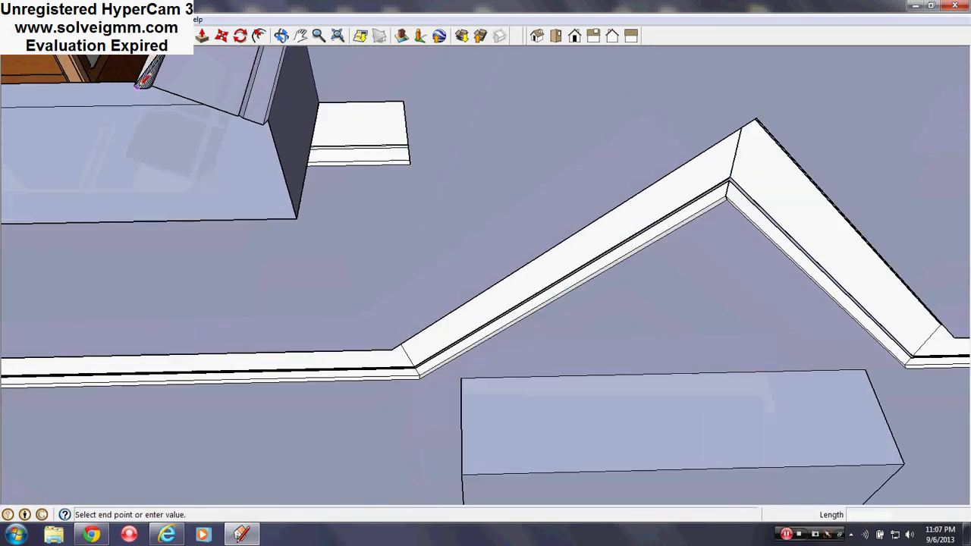
{"action": "middle_click_drag", "start_coordinate": [149, 71], "coordinate": [99, 281]}
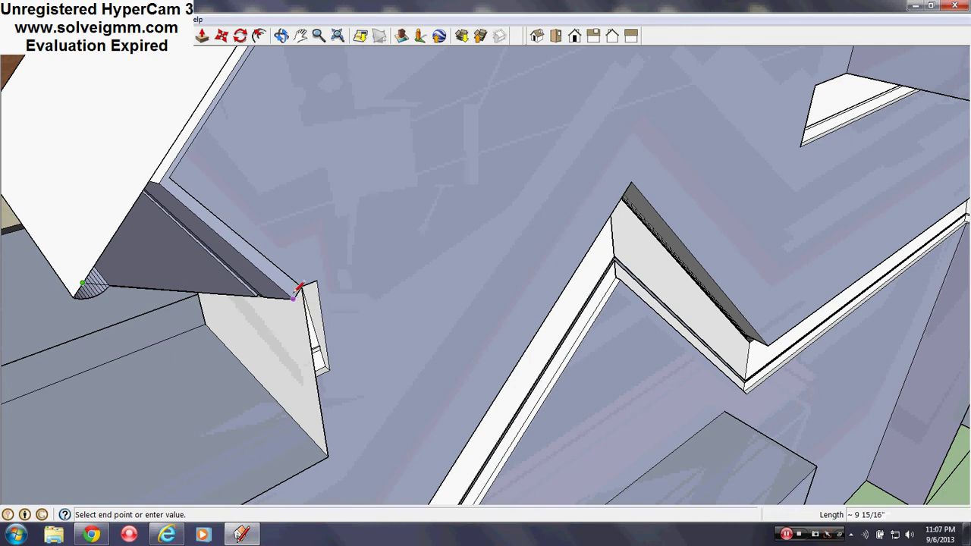
{"action": "left_click", "coordinate": [303, 286]}
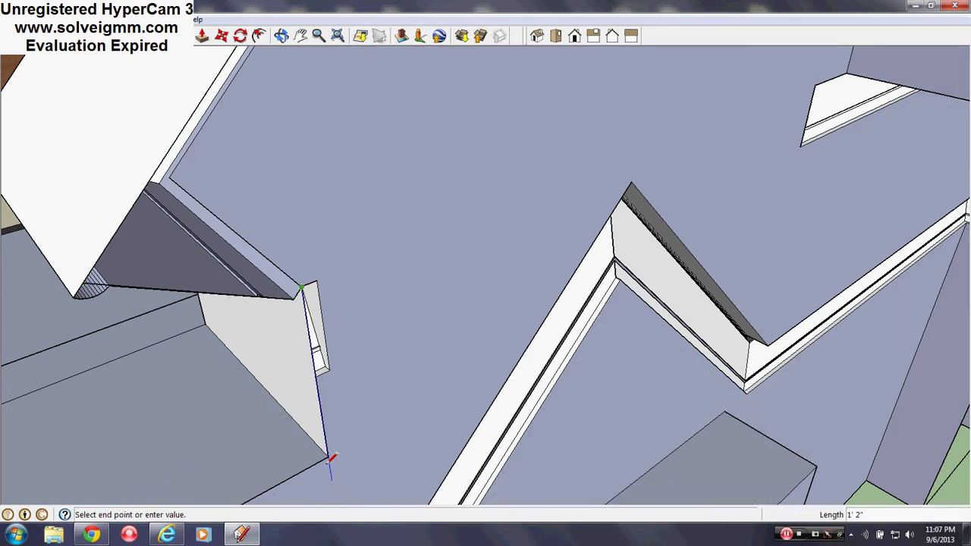
Trace the rear edge of the upper ledge and the façade's opposite end down to its bottom corner
{"action": "middle_click_drag", "start_coordinate": [331, 449], "coordinate": [310, 254]}
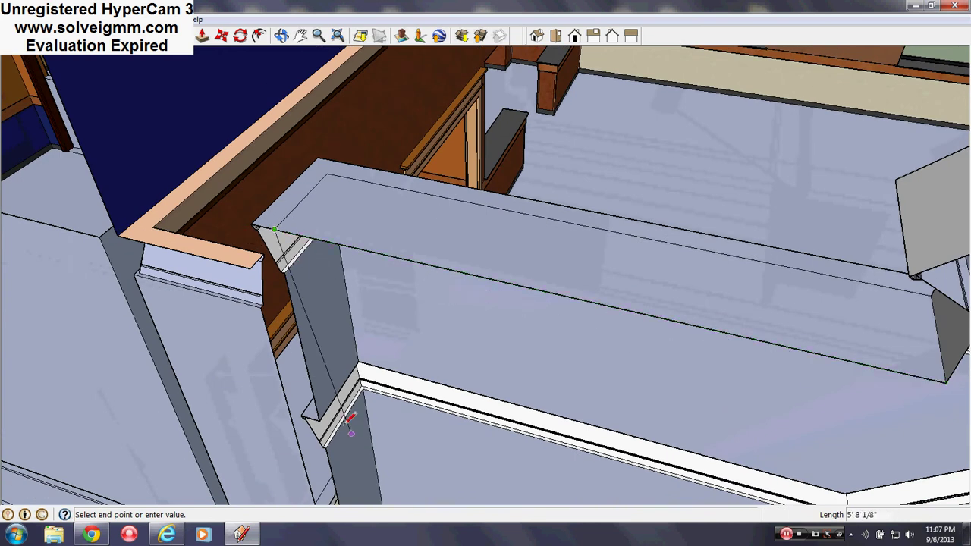
{"action": "middle_click_drag", "start_coordinate": [344, 418], "coordinate": [385, 242]}
{"action": "left_click", "coordinate": [383, 330]}
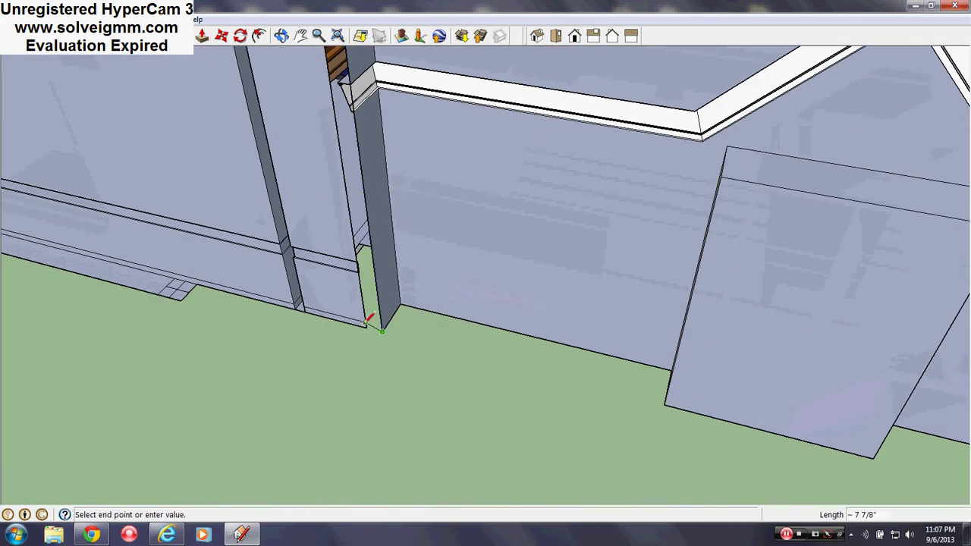
Trace the façade's footprint along the ground around the doorway to its rear corner, closing the open floor strip
{"action": "middle_click_drag", "start_coordinate": [577, 271], "coordinate": [579, 249]}
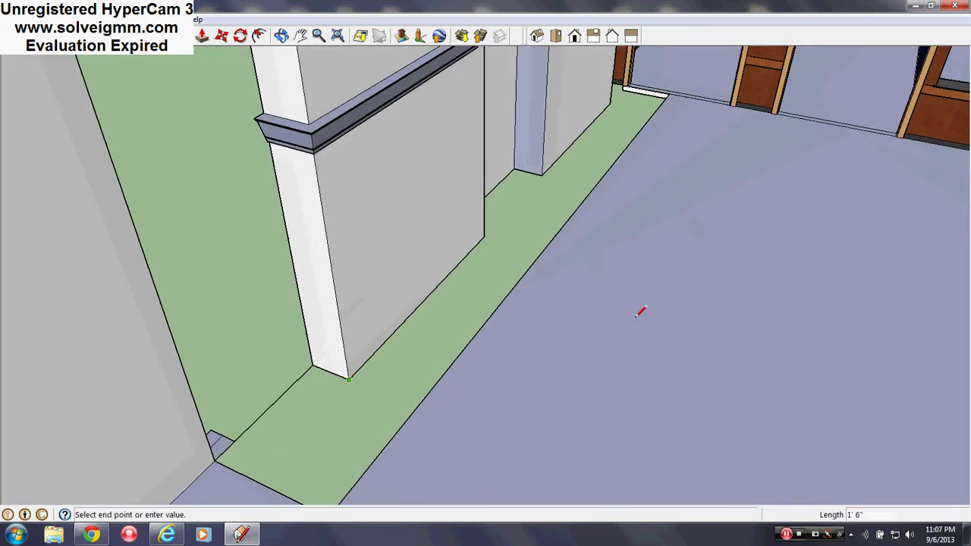
{"action": "middle_click_drag", "start_coordinate": [640, 312], "coordinate": [261, 373]}
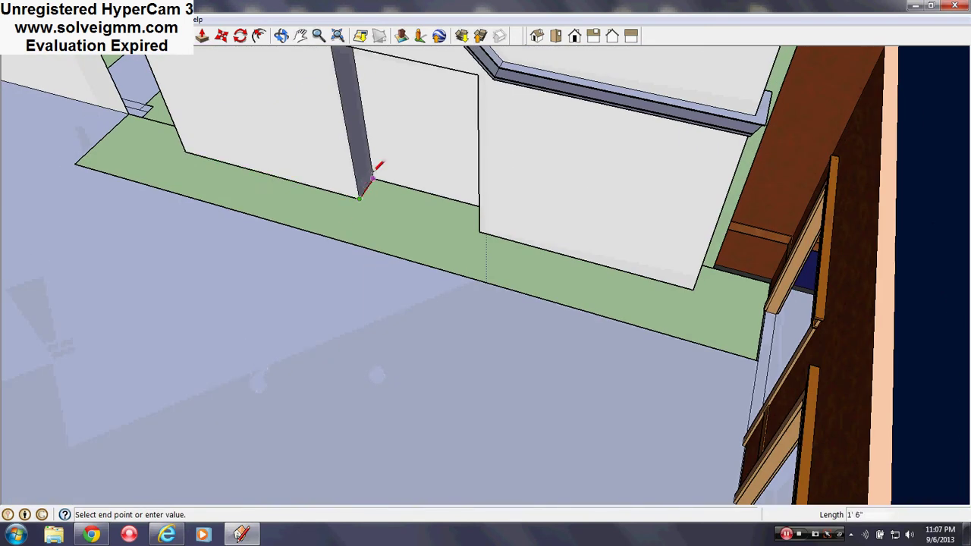
{"action": "middle_click_drag", "start_coordinate": [372, 179], "coordinate": [580, 348]}
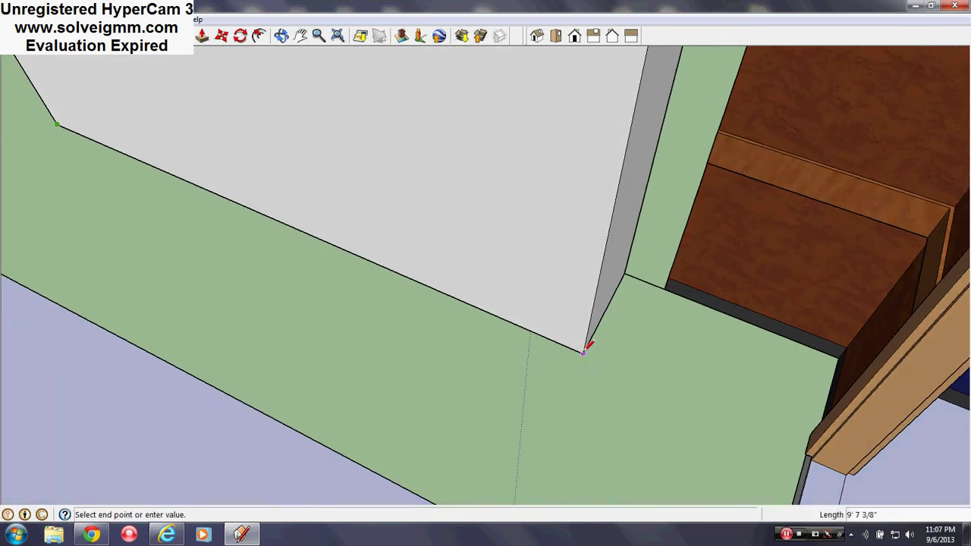
{"action": "left_click", "coordinate": [626, 274]}
{"action": "middle_click_drag", "start_coordinate": [685, 301], "coordinate": [796, 306]}
{"action": "scroll", "coordinate": [780, 305], "scroll_direction": "down", "scroll_amount": 6}
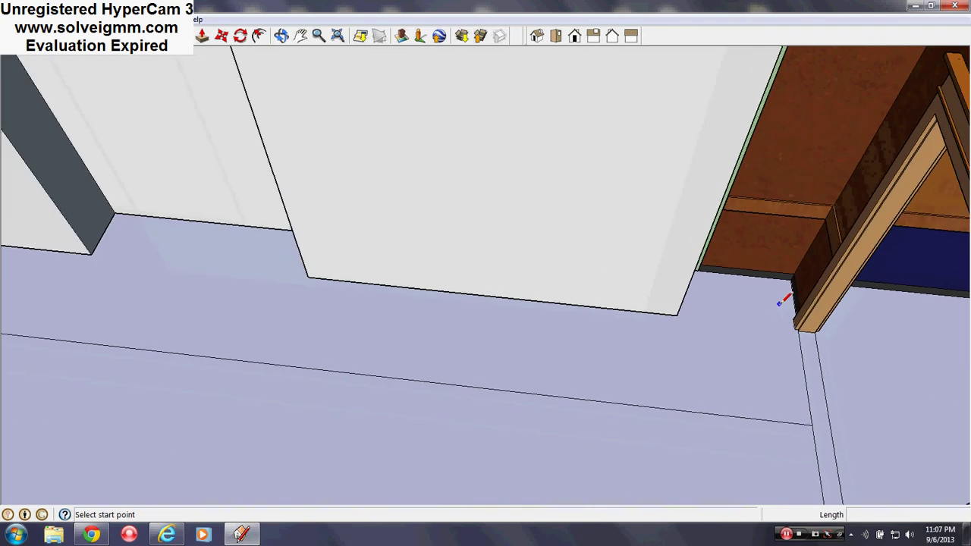
Erase the leftover boundary lines of the floor strip in front of the façade
{"action": "key", "text": "e"}
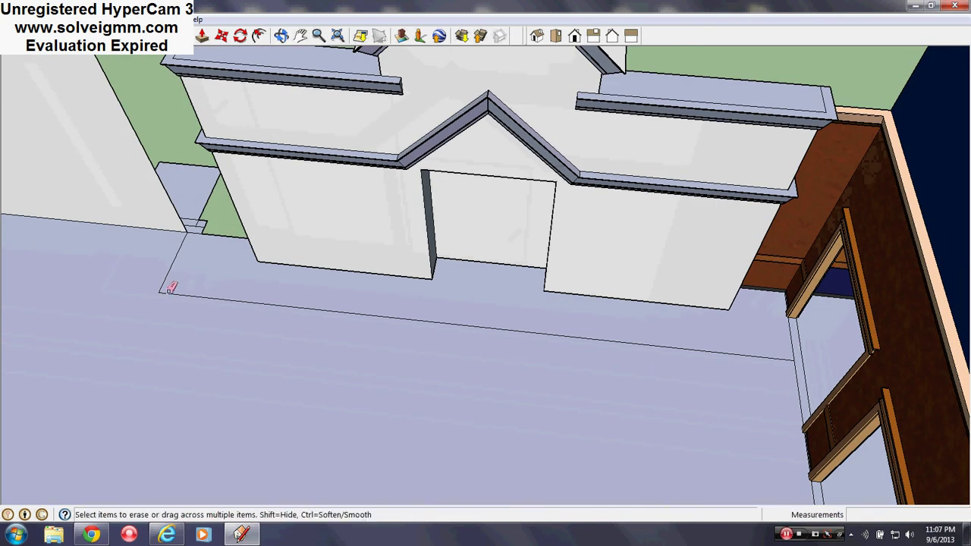
{"action": "left_click_drag", "start_coordinate": [166, 288], "coordinate": [179, 247]}
{"action": "middle_click_drag", "start_coordinate": [543, 246], "coordinate": [415, 331]}
{"action": "scroll", "coordinate": [660, 343], "scroll_direction": "up", "scroll_amount": 3}
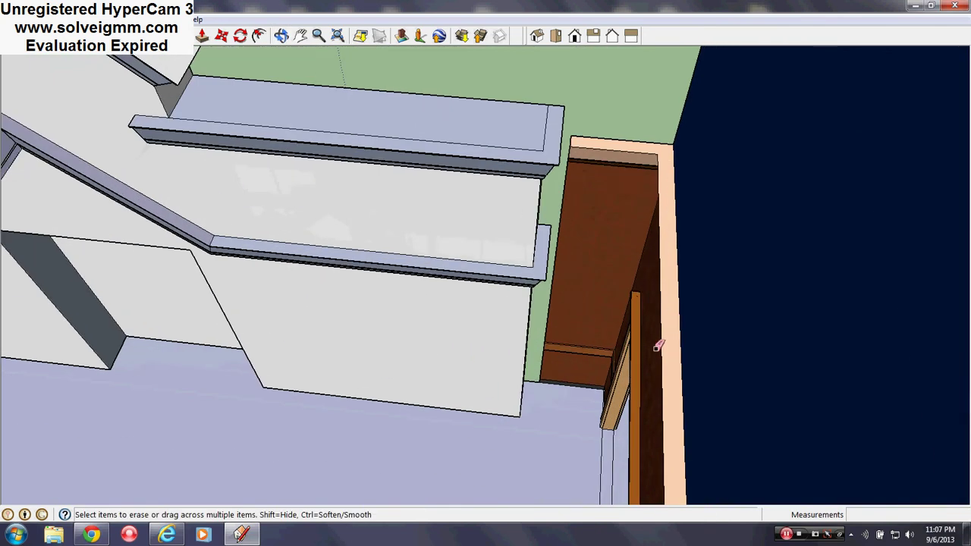
Draw a rectangle about 7 3/16" by 3 1/4" extending the dark baseboard to the façade, and erase its dividing edge
{"action": "scroll", "coordinate": [621, 280], "scroll_direction": "up", "scroll_amount": 3}
{"action": "mouse_move", "coordinate": [620, 280]}
{"action": "middle_mouse_down"}
{"action": "mouse_move", "coordinate": [560, 340]}
{"action": "mouse_move", "coordinate": [565, 333]}
{"action": "middle_mouse_up"}
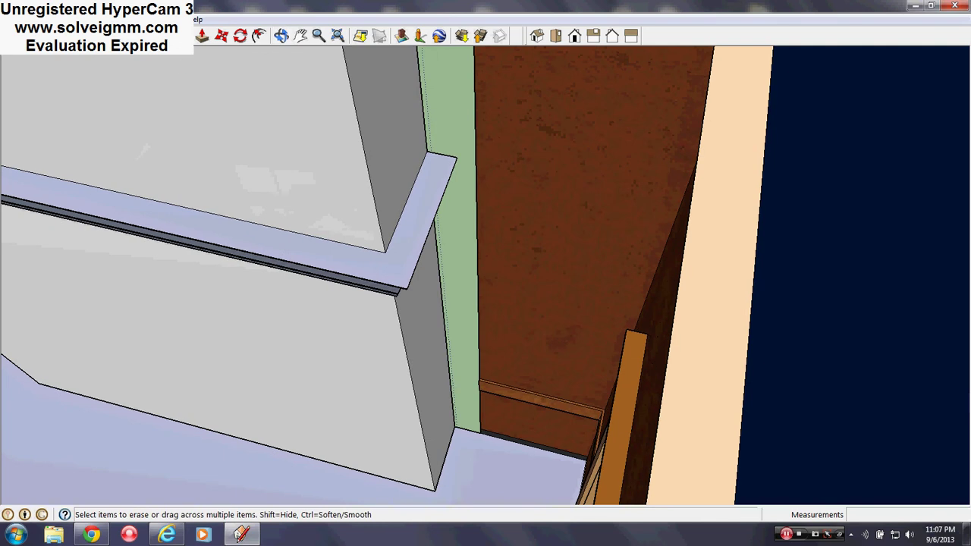
{"action": "key", "text": "l"}
{"action": "scroll", "coordinate": [501, 436], "scroll_direction": "up", "scroll_amount": 3}
{"action": "middle_click_drag", "start_coordinate": [501, 444], "coordinate": [528, 284]}
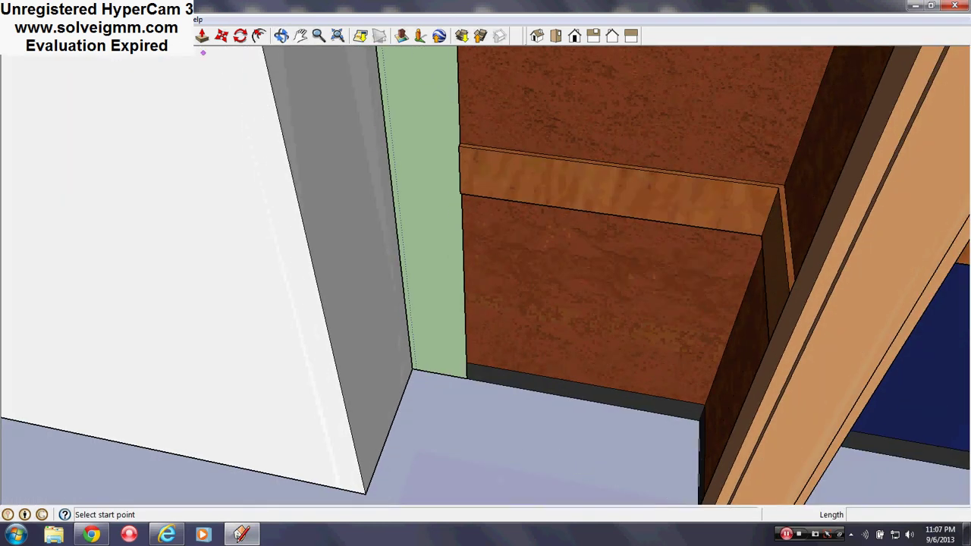
{"action": "left_click", "coordinate": [413, 371]}
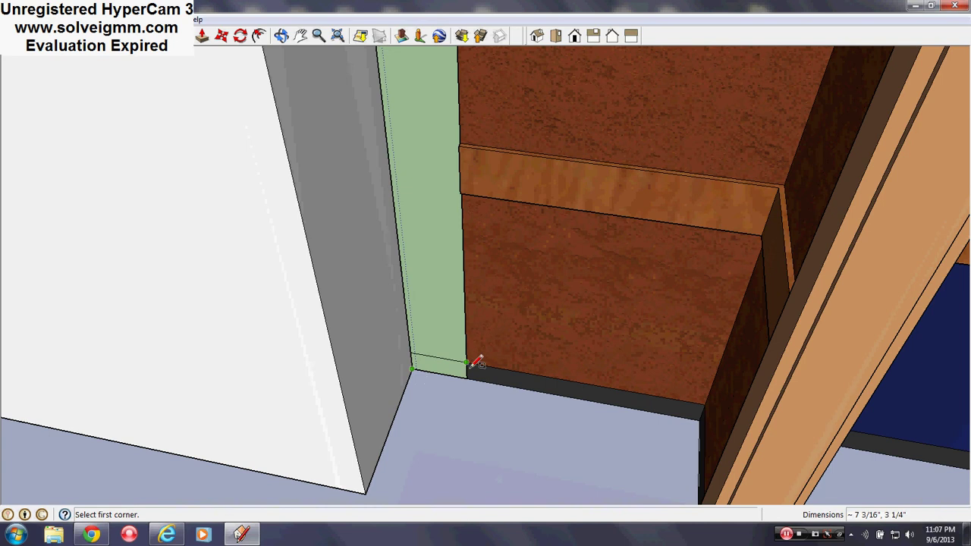
{"action": "right_click", "coordinate": [466, 372]}
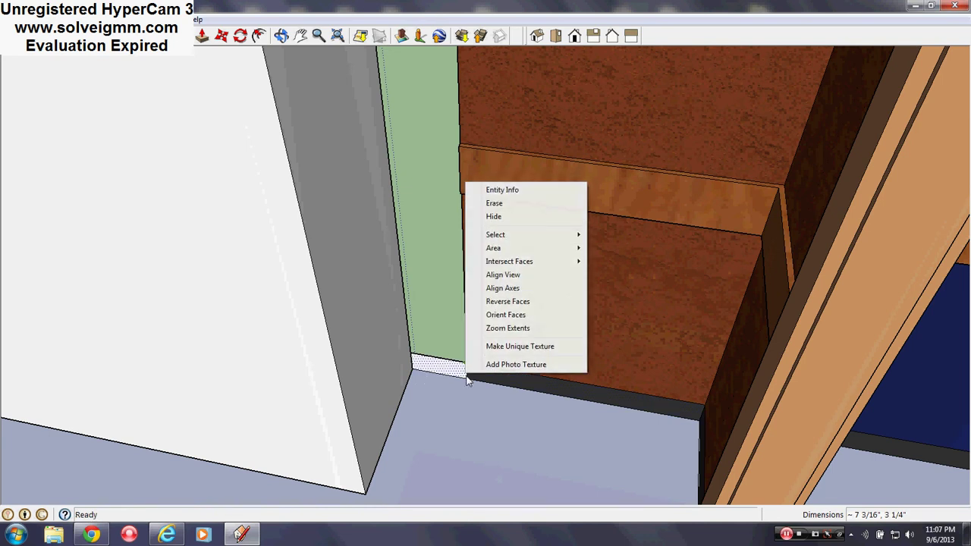
{"action": "right_click", "coordinate": [467, 378]}
{"action": "left_click", "coordinate": [481, 397]}
Push/Pull the wooden rail's end about 7 3/16" to meet the façade and erase its hidden rear face
{"action": "mouse_move", "coordinate": [494, 266]}
{"action": "middle_mouse_down"}
{"action": "mouse_move", "coordinate": [625, 377]}
{"action": "mouse_move", "coordinate": [668, 372]}
{"action": "middle_mouse_up"}
{"action": "key", "text": "p"}
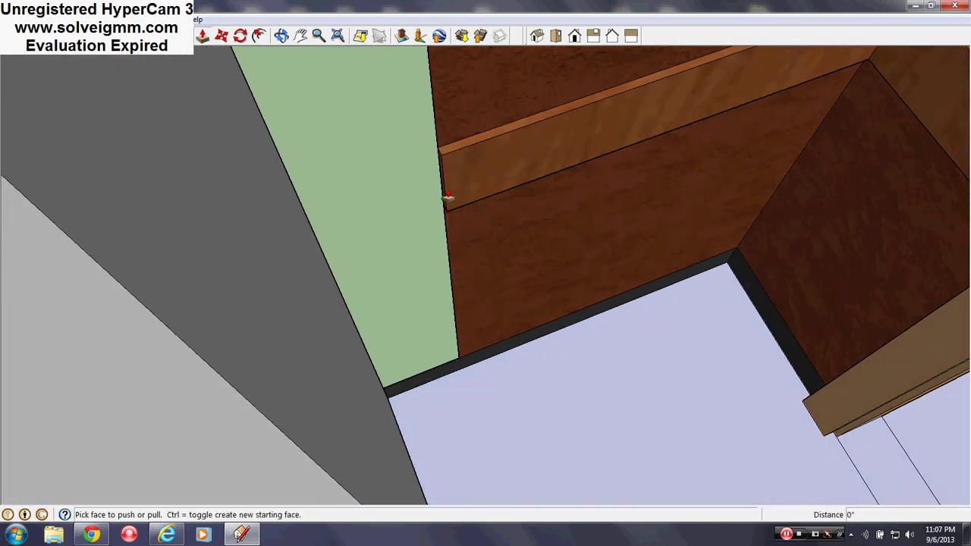
{"action": "left_click", "coordinate": [443, 199]}
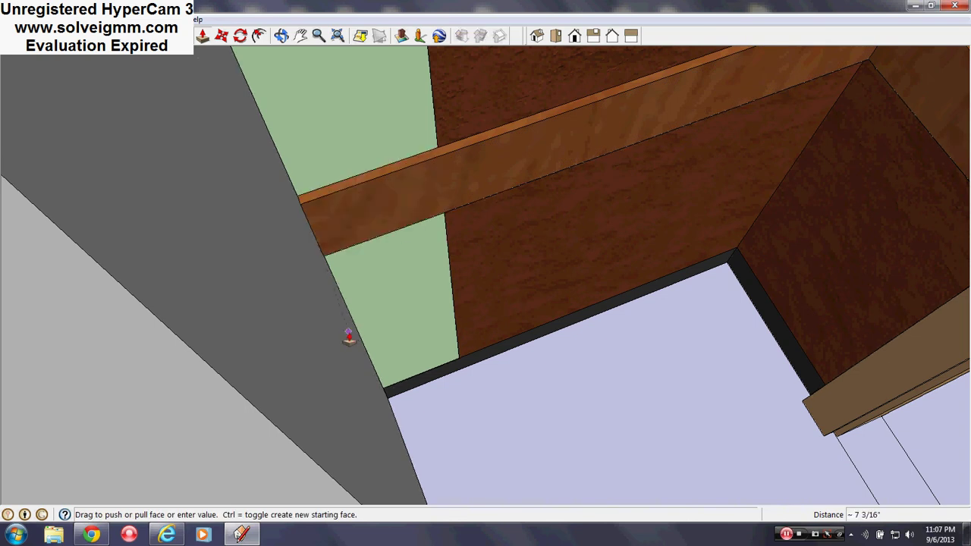
{"action": "left_click", "coordinate": [346, 336]}
{"action": "middle_click_drag", "start_coordinate": [553, 265], "coordinate": [913, 275]}
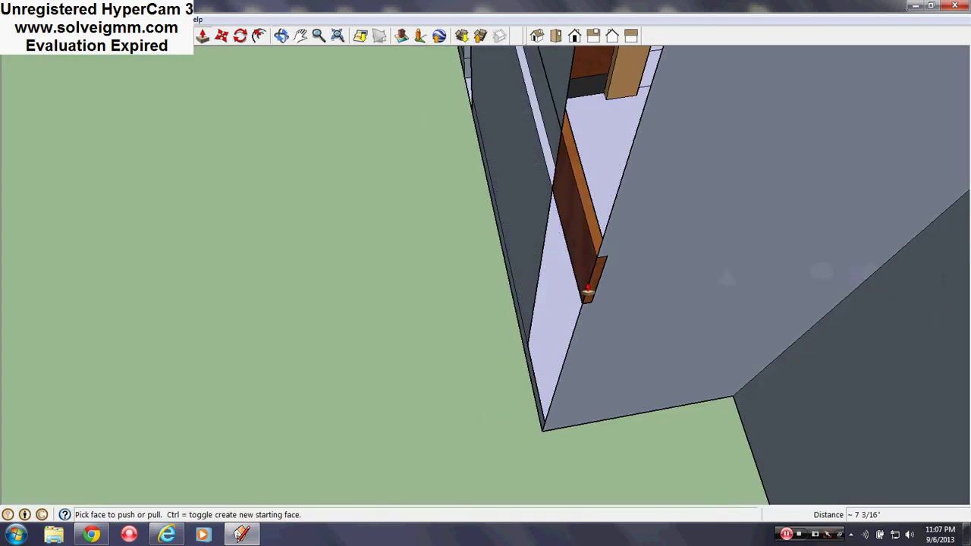
{"action": "right_click", "coordinate": [592, 288]}
{"action": "left_click", "coordinate": [619, 300]}
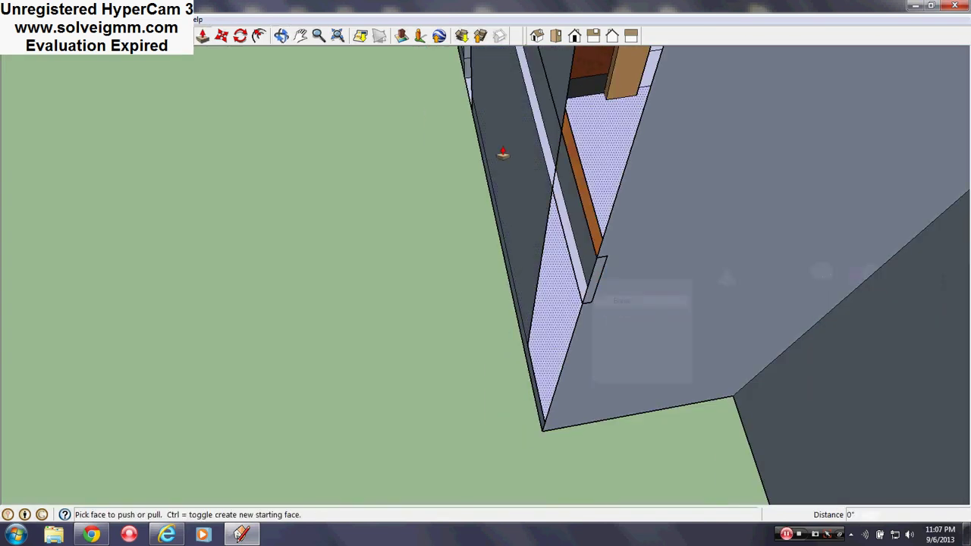
{"action": "key", "text": "e"}
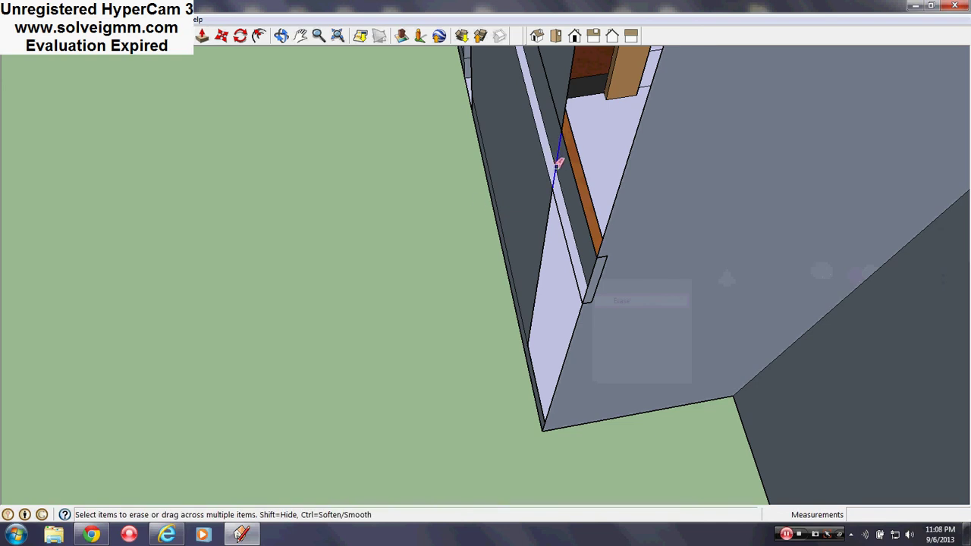
{"action": "mouse_move", "coordinate": [558, 163]}
{"action": "middle_mouse_down"}
{"action": "mouse_move", "coordinate": [69, 227]}
{"action": "mouse_move", "coordinate": [130, 57]}
{"action": "middle_mouse_up"}
Close the wall gap between baseboard and rail with a line about 7 3/16" long, and erase the edge dividing it from the brown wall
{"action": "key", "text": "l"}
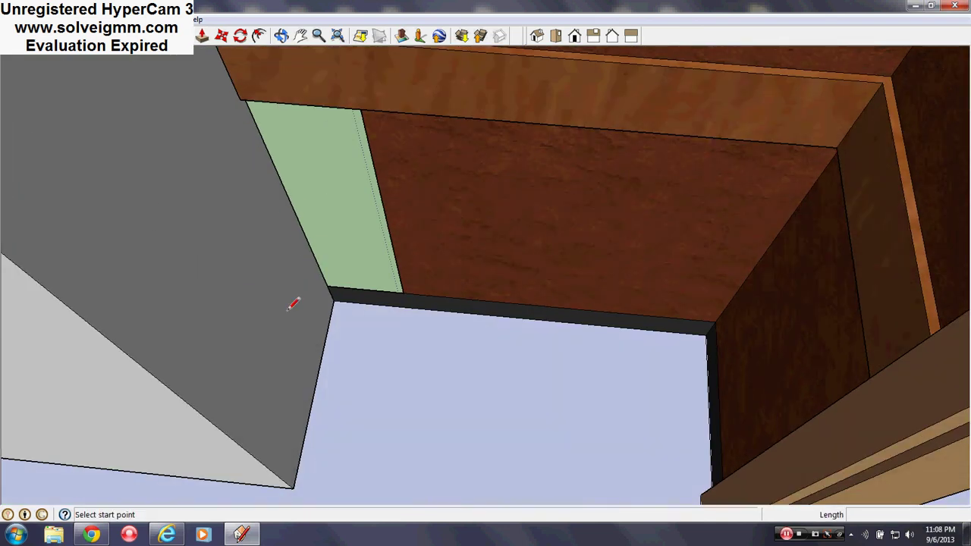
{"action": "left_click", "coordinate": [329, 286]}
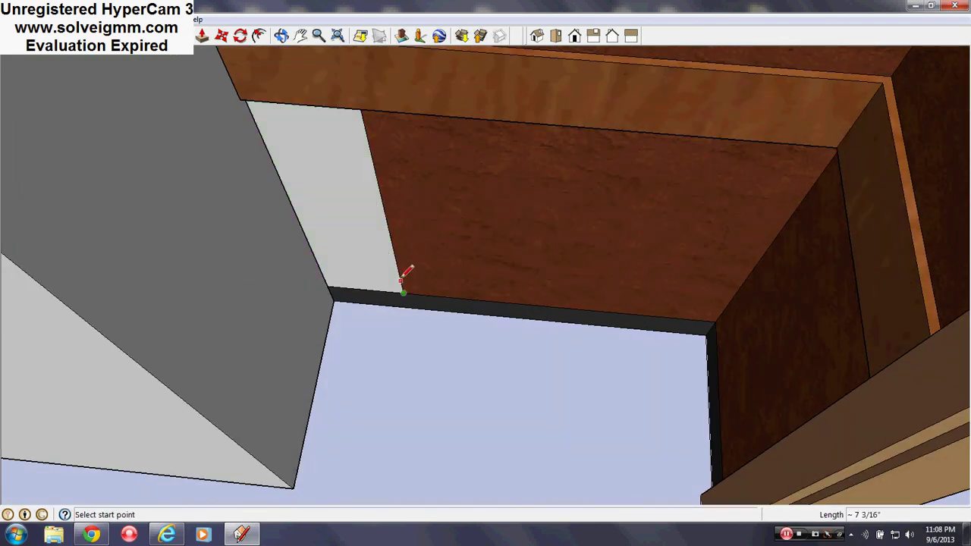
{"action": "right_click", "coordinate": [396, 281]}
{"action": "left_click", "coordinate": [428, 301]}
Draw a short 3 15/16" helper line inward from the brown wall's end edge, below the crown moulding
{"action": "mouse_move", "coordinate": [575, 446]}
{"action": "middle_mouse_down"}
{"action": "mouse_move", "coordinate": [513, 265]}
{"action": "mouse_move", "coordinate": [531, 469]}
{"action": "mouse_move", "coordinate": [564, 418]}
{"action": "mouse_move", "coordinate": [508, 448]}
{"action": "mouse_move", "coordinate": [526, 357]}
{"action": "mouse_move", "coordinate": [522, 296]}
{"action": "mouse_move", "coordinate": [486, 265]}
{"action": "mouse_move", "coordinate": [557, 319]}
{"action": "mouse_move", "coordinate": [701, 386]}
{"action": "mouse_move", "coordinate": [470, 354]}
{"action": "mouse_move", "coordinate": [495, 196]}
{"action": "middle_mouse_up"}
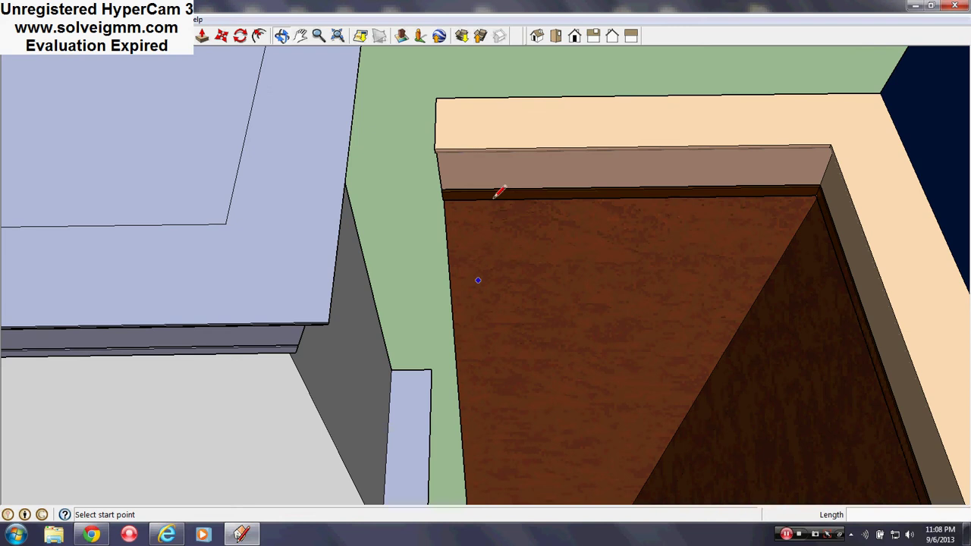
{"action": "left_click", "coordinate": [449, 280]}
{"action": "left_click", "coordinate": [494, 278]}
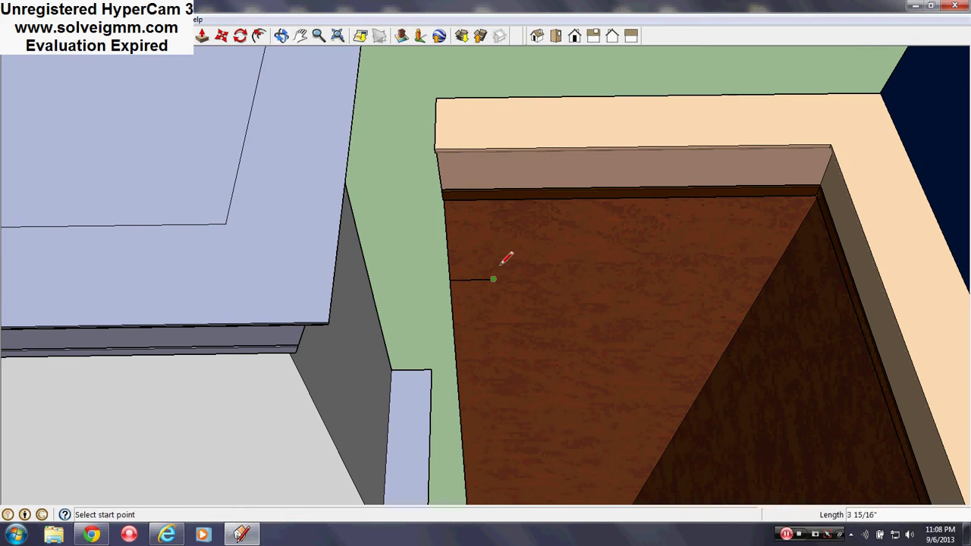
Move the crown moulding's end edges about 7 3/16" to meet the façade, and erase the short helper line
{"action": "key", "text": "space"}
{"action": "left_click_drag", "start_coordinate": [415, 245], "coordinate": [474, 64]}
{"action": "middle_click_drag", "start_coordinate": [474, 68], "coordinate": [352, 89]}
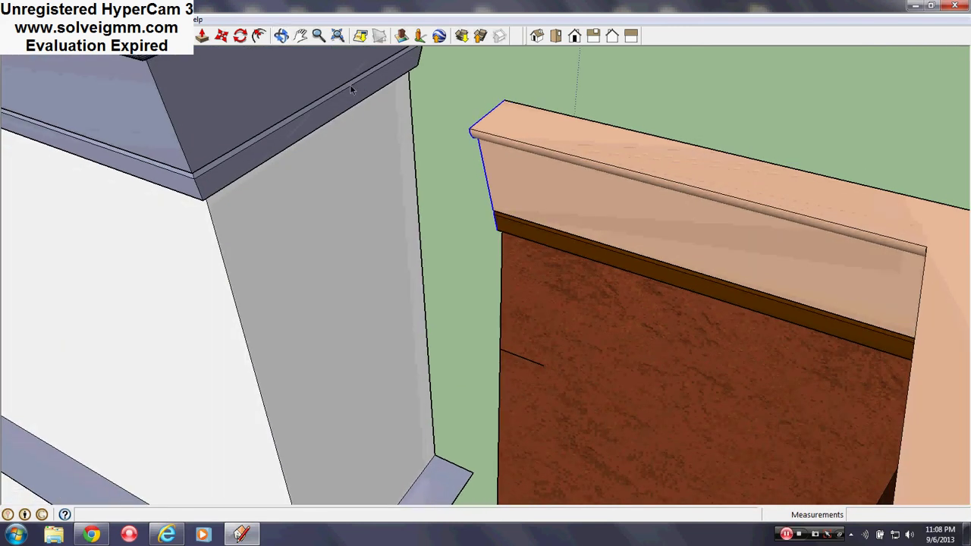
{"action": "left_click", "coordinate": [220, 36]}
{"action": "left_click", "coordinate": [504, 101]}
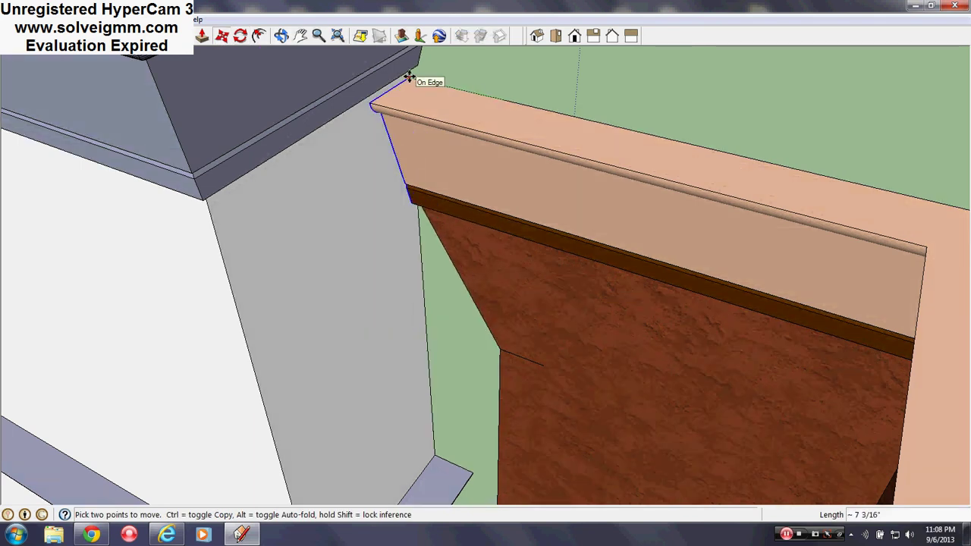
{"action": "left_click", "coordinate": [408, 78]}
{"action": "key", "text": "e"}
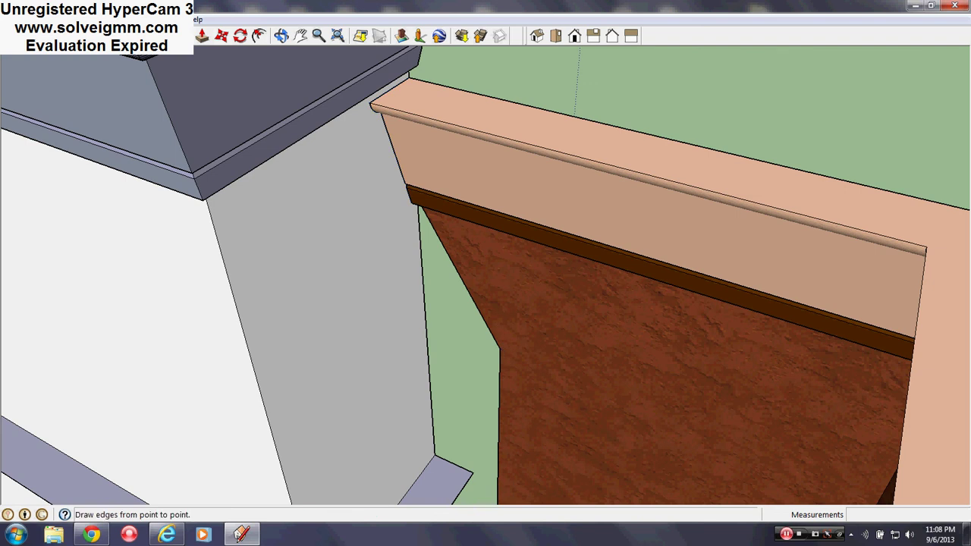
Trace the slanted wall edge below the moulding, about 1' 2 1/4" long, to fill the gap beside the façade
{"action": "left_click", "coordinate": [37, 36]}
{"action": "middle_click_drag", "start_coordinate": [538, 288], "coordinate": [605, 97]}
{"action": "middle_click_drag", "start_coordinate": [484, 334], "coordinate": [493, 243]}
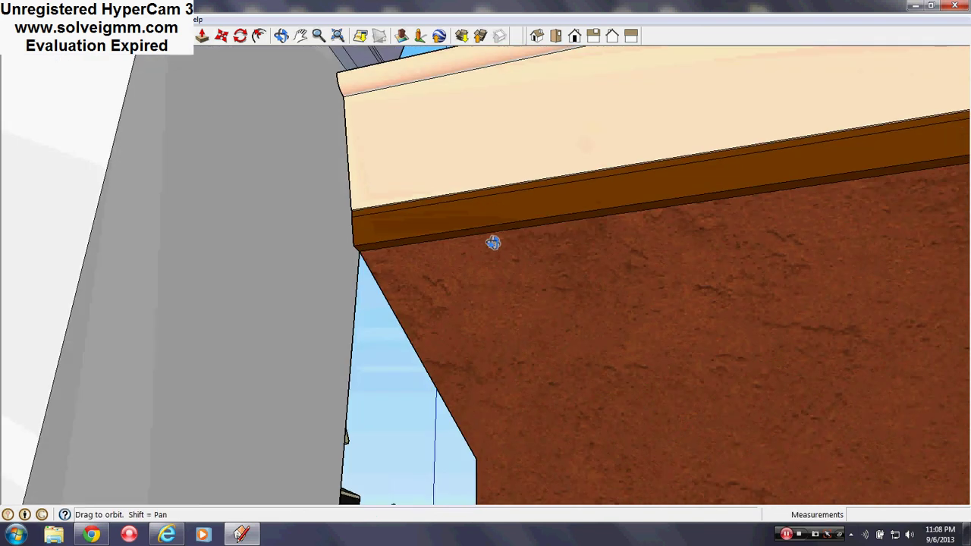
{"action": "left_click", "coordinate": [359, 252]}
{"action": "left_click", "coordinate": [476, 457]}
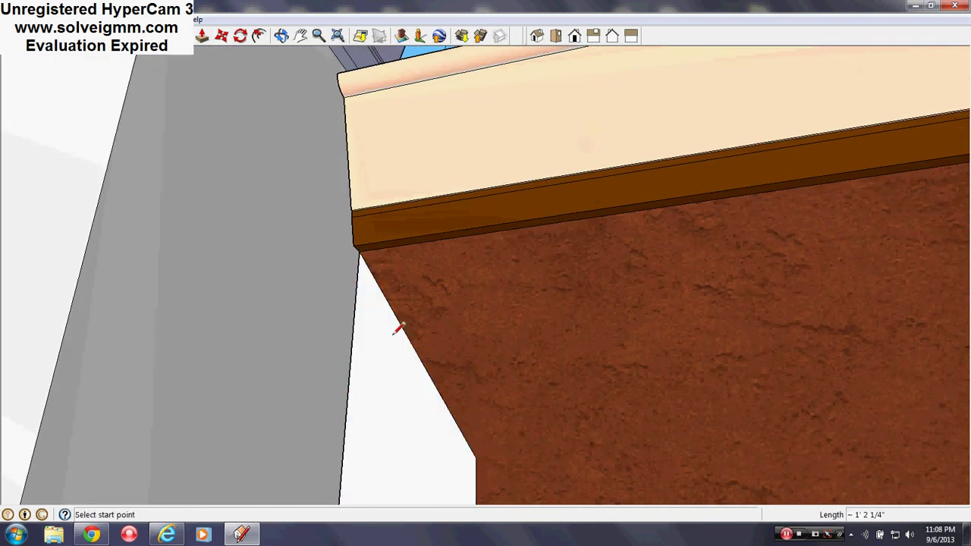
Erase the edges separating the filled white strip from the brown wall
{"action": "left_click", "coordinate": [145, 36]}
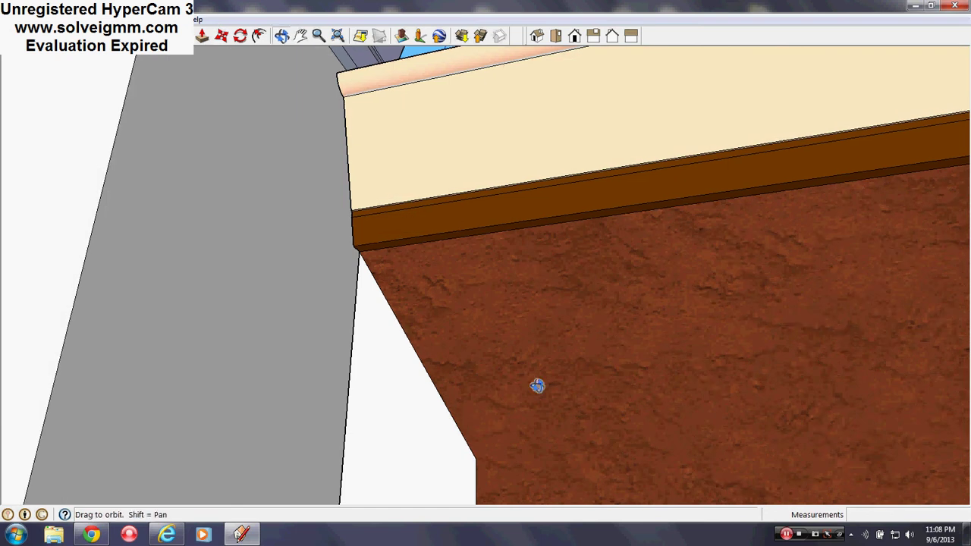
{"action": "mouse_move", "coordinate": [538, 384]}
{"action": "middle_mouse_down"}
{"action": "mouse_move", "coordinate": [570, 281]}
{"action": "mouse_move", "coordinate": [561, 75]}
{"action": "mouse_move", "coordinate": [585, 170]}
{"action": "middle_mouse_up"}
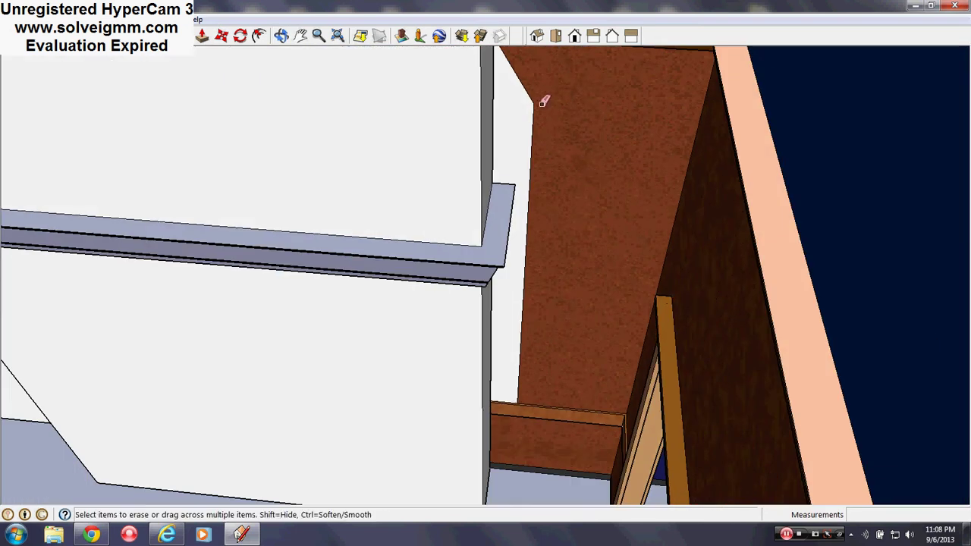
{"action": "mouse_move", "coordinate": [555, 95]}
{"action": "middle_mouse_down"}
{"action": "mouse_move", "coordinate": [551, 295]}
{"action": "mouse_move", "coordinate": [591, 314]}
{"action": "mouse_move", "coordinate": [669, 292]}
{"action": "mouse_move", "coordinate": [581, 297]}
{"action": "middle_mouse_up"}
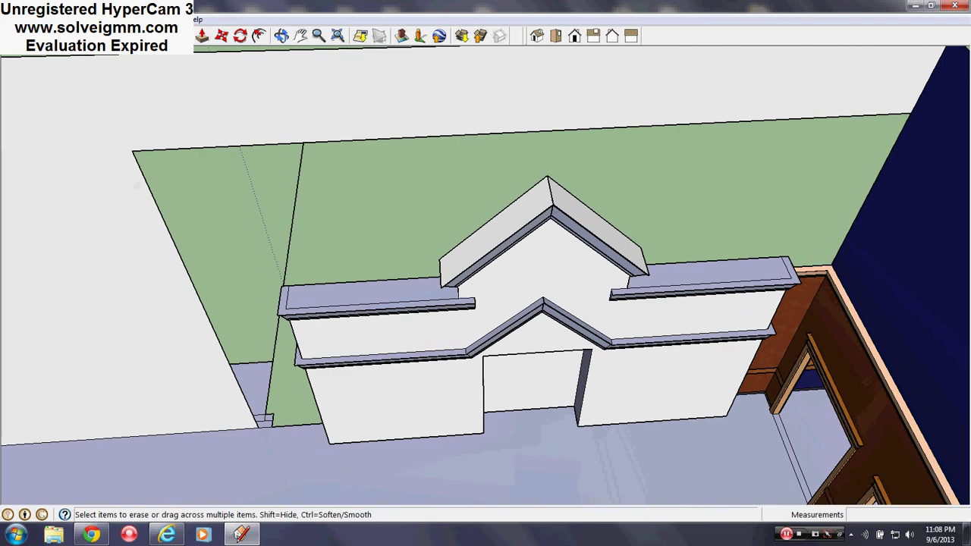
Draw a line up the room corner from the moulding to the opening's upper corner, closing the wall behind the façade
{"action": "key", "text": "l"}
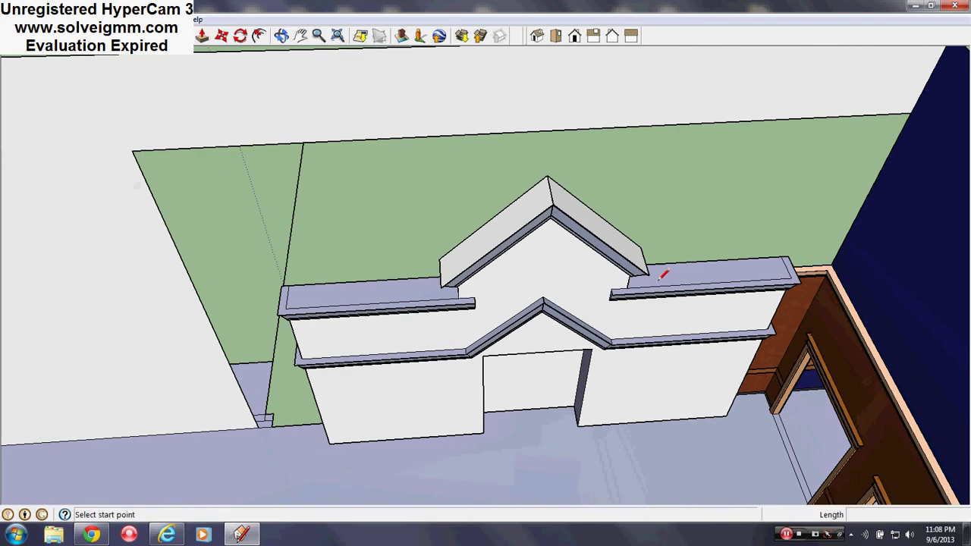
{"action": "left_click", "coordinate": [832, 266]}
{"action": "left_click", "coordinate": [911, 110]}
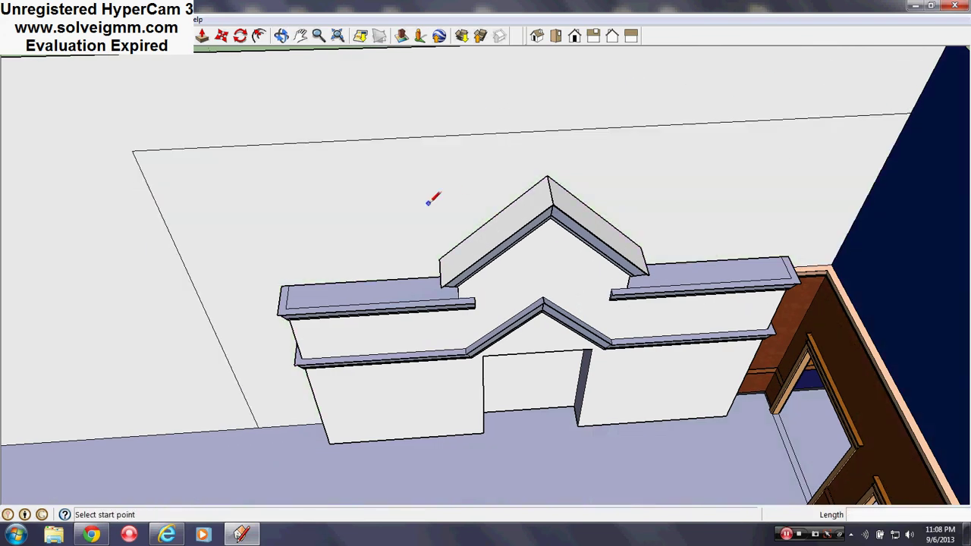
Erase the old opening's outline from the wall around the façade
{"action": "scroll", "coordinate": [437, 196], "scroll_direction": "down", "scroll_amount": 3}
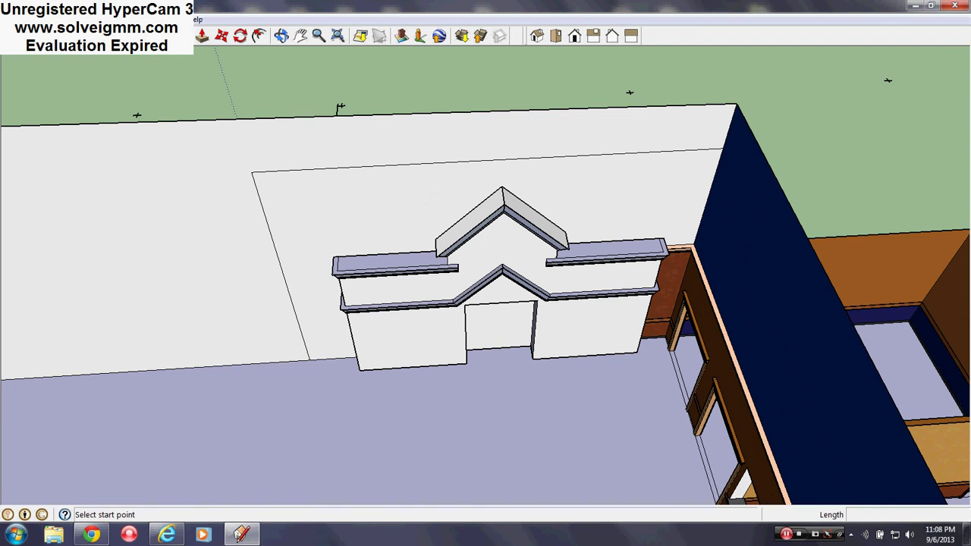
{"action": "key", "text": "e"}
{"action": "mouse_move", "coordinate": [244, 192]}
{"action": "left_mouse_down"}
{"action": "mouse_move", "coordinate": [270, 165]}
{"action": "mouse_move", "coordinate": [272, 264]}
{"action": "left_mouse_up"}
{"action": "middle_click_drag", "start_coordinate": [333, 268], "coordinate": [418, 299]}
{"action": "right_click", "coordinate": [418, 303]}
{"action": "right_click", "coordinate": [579, 286]}
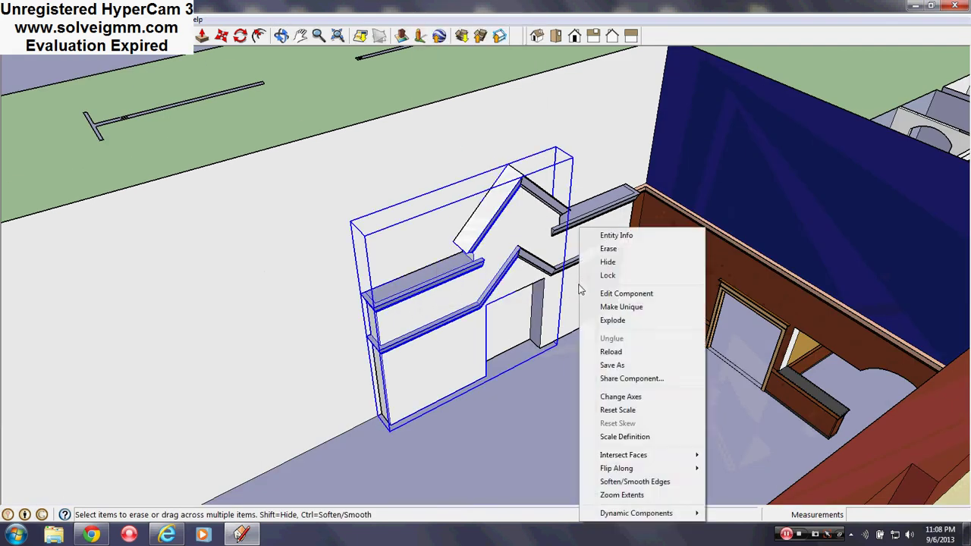
{"action": "left_click", "coordinate": [405, 136]}
{"action": "left_click", "coordinate": [371, 76]}
{"action": "mouse_move", "coordinate": [271, 220]}
{"action": "middle_mouse_down"}
{"action": "mouse_move", "coordinate": [802, 362]}
{"action": "mouse_move", "coordinate": [685, 347]}
{"action": "mouse_move", "coordinate": [356, 350]}
{"action": "middle_mouse_up"}
{"action": "key", "text": "e"}
{"action": "scroll", "coordinate": [400, 317], "scroll_direction": "up", "scroll_amount": 3}
{"action": "mouse_move", "coordinate": [399, 317]}
{"action": "middle_mouse_down"}
{"action": "mouse_move", "coordinate": [503, 280]}
{"action": "mouse_move", "coordinate": [596, 311]}
{"action": "mouse_move", "coordinate": [580, 313]}
{"action": "mouse_move", "coordinate": [557, 238]}
{"action": "middle_mouse_up"}
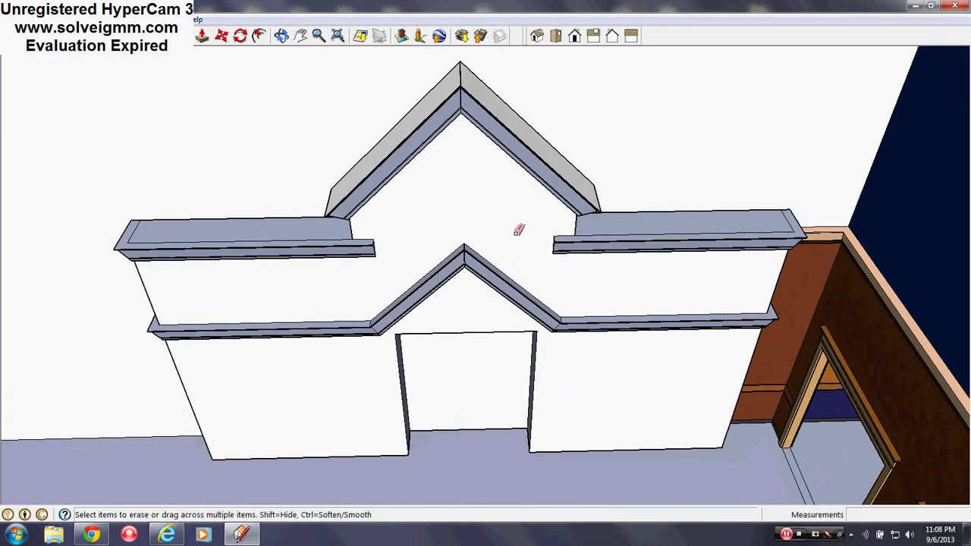
{"action": "key", "text": "l"}
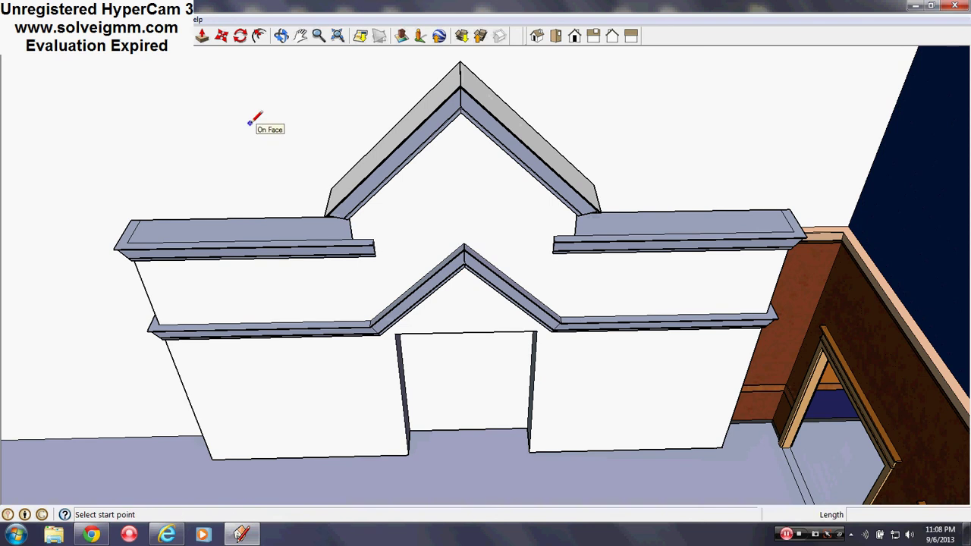